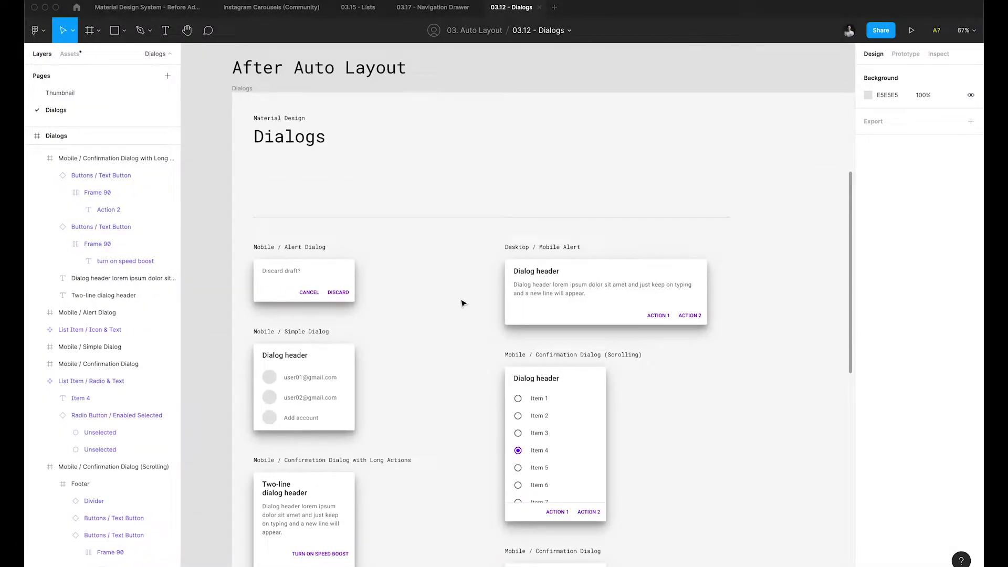
Examine the dialog examples and list elements on the page, including the text margins inside the Mobile / Alert Dialog
drag(425, 306, 494, 249)
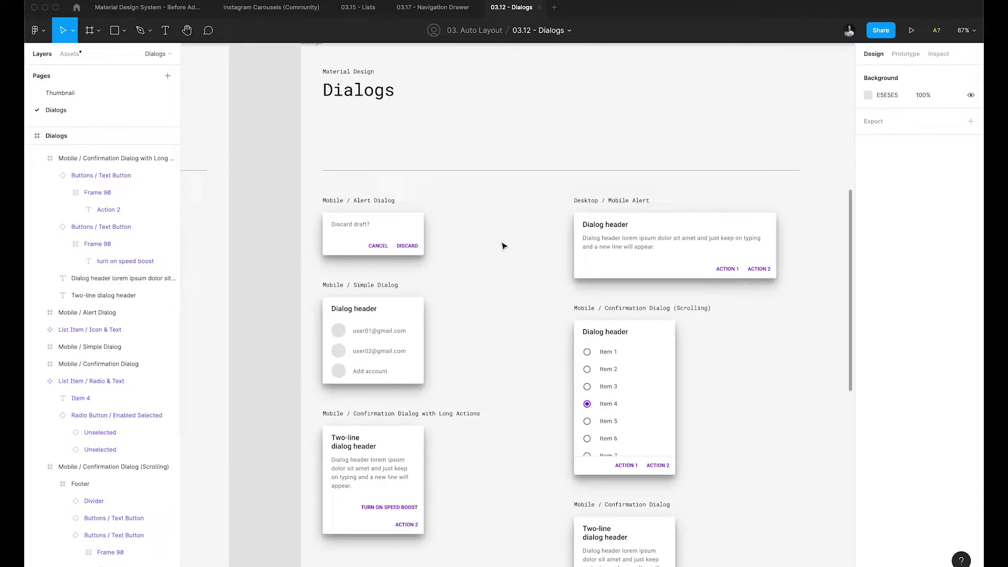
scroll(492, 238, down, 2)
drag(460, 229, 430, 214)
drag(681, 255, 373, 285)
drag(636, 292, 516, 259)
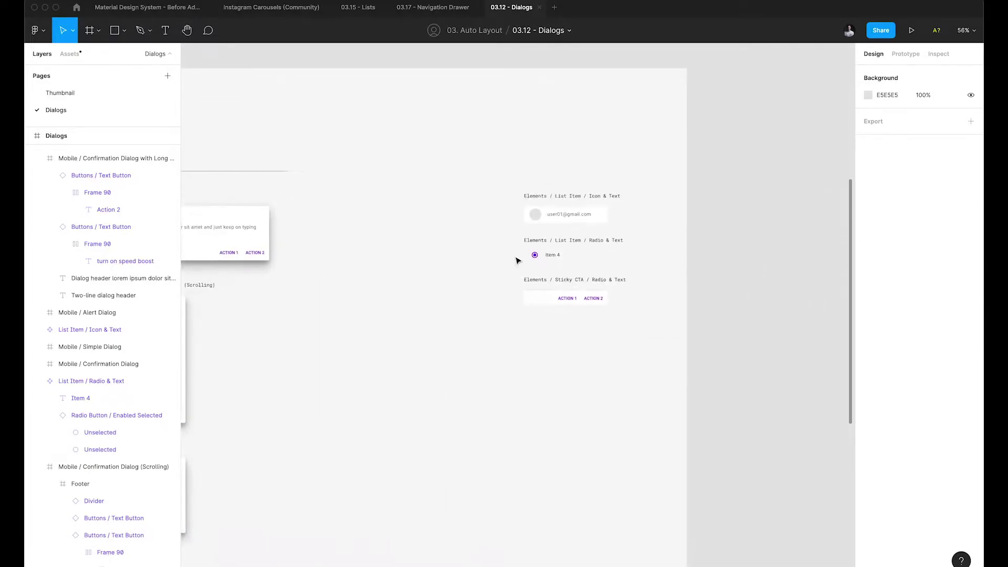
drag(375, 255, 834, 196)
drag(541, 128, 742, 491)
drag(586, 285, 773, 278)
click(514, 170)
scroll(461, 169, up, 4)
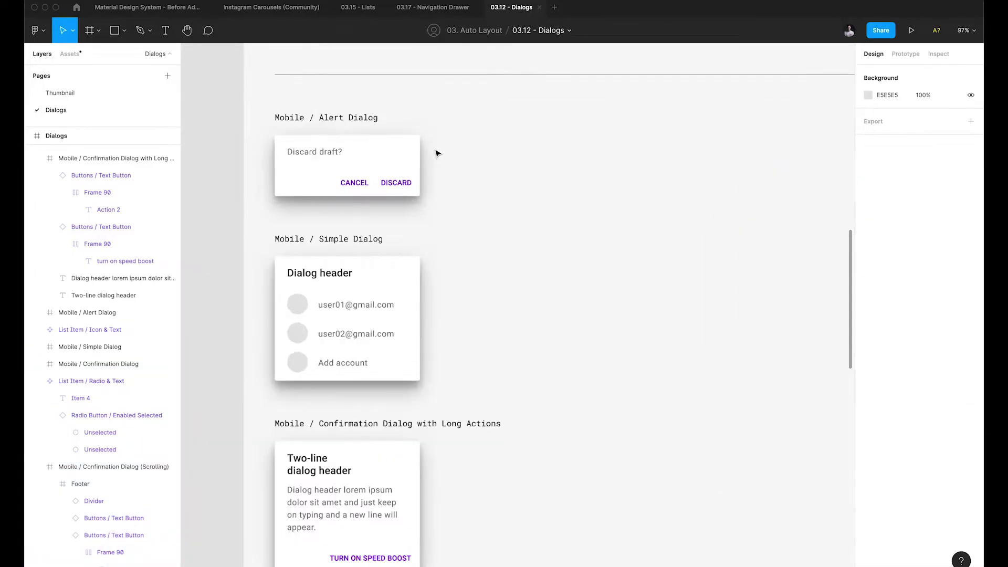
scroll(436, 225, up, 3)
click(395, 232)
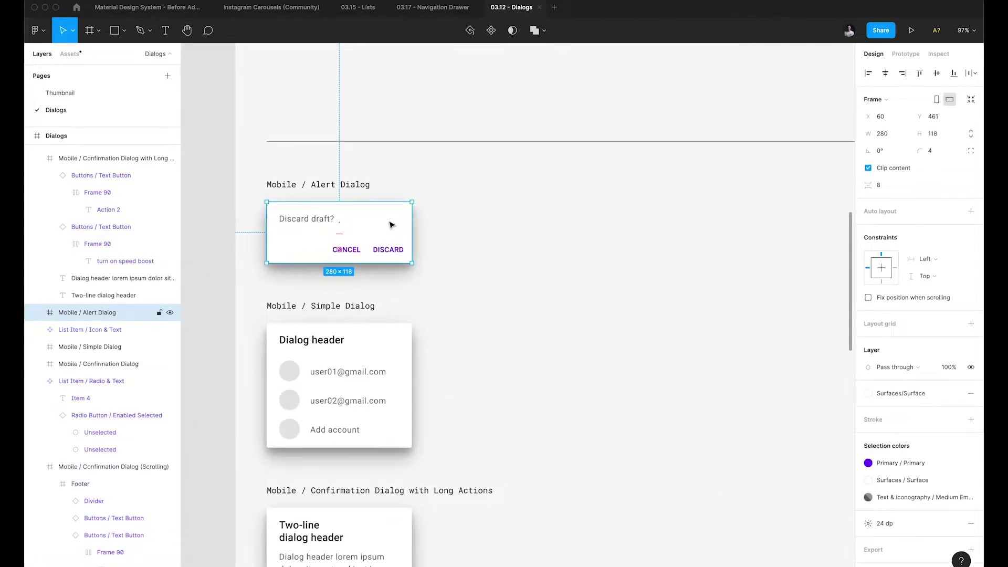
click(326, 218)
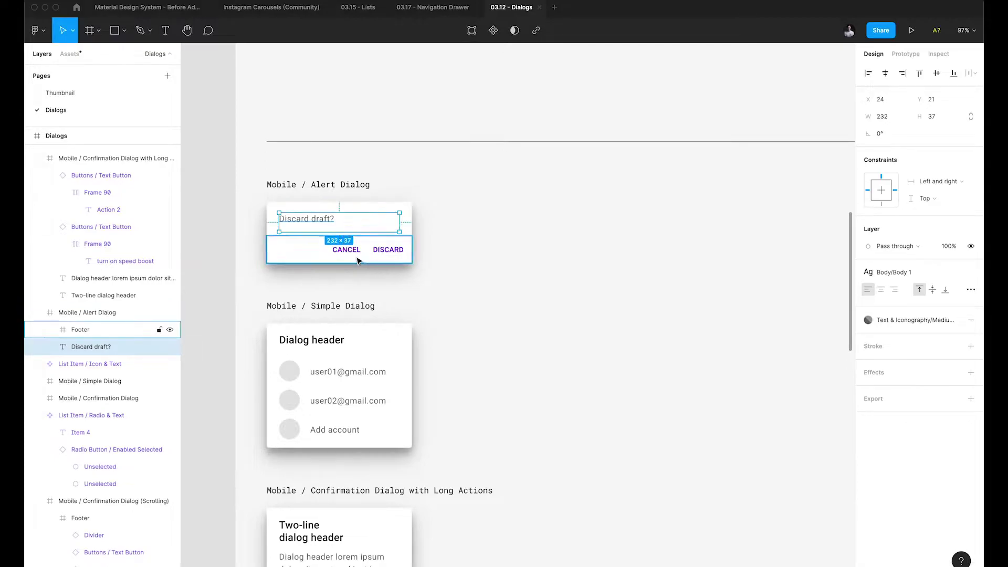
key(alt)
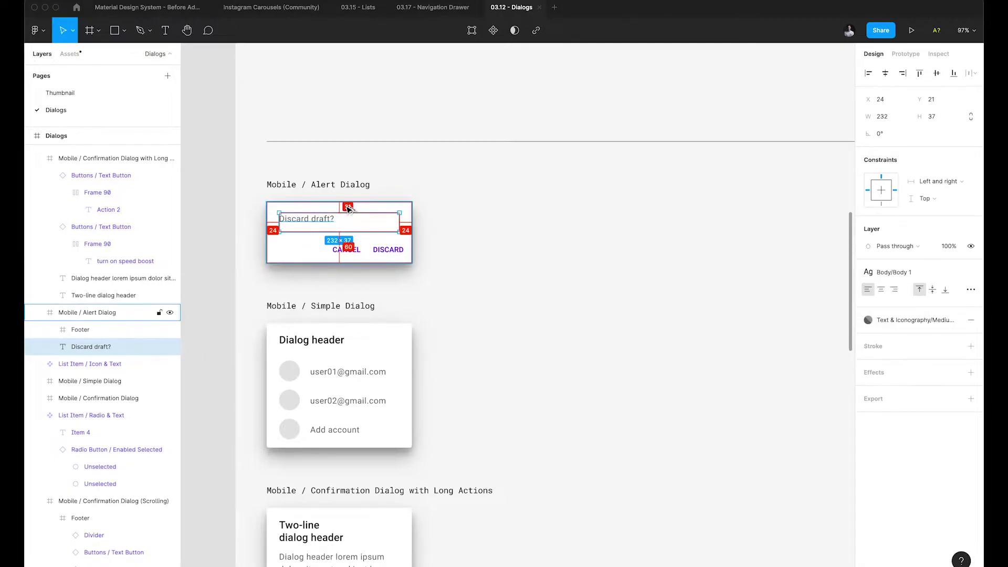
click(463, 213)
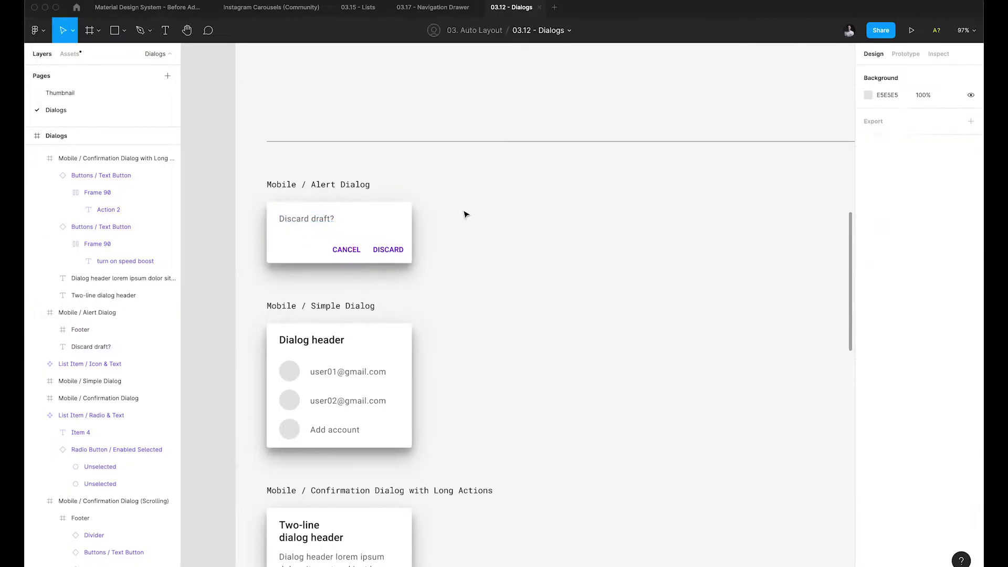
Create an empty frame beside the Mobile / Alert Dialog and size it to 280 by 118
click(399, 221)
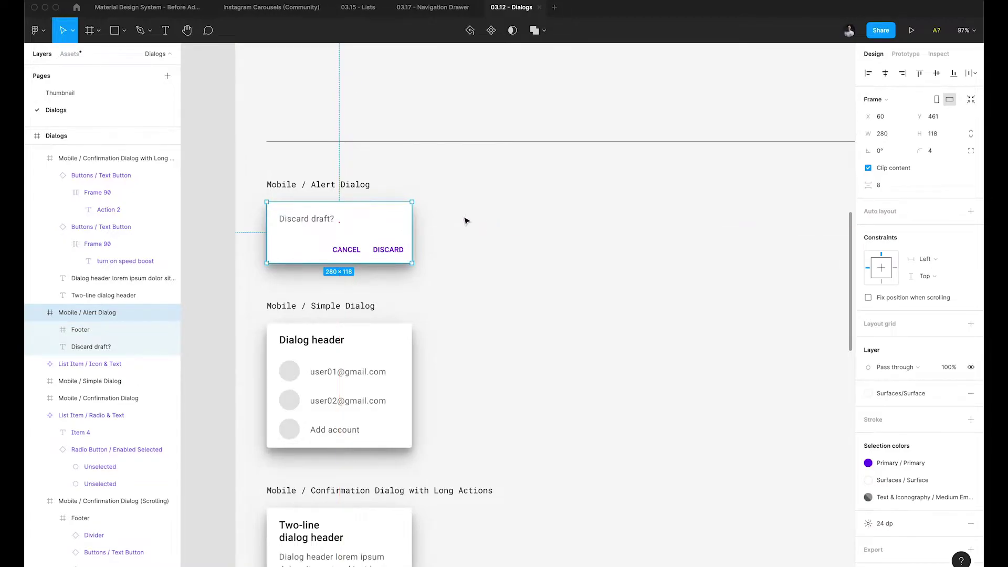
key(f)
drag(433, 201, 555, 259)
click(899, 137)
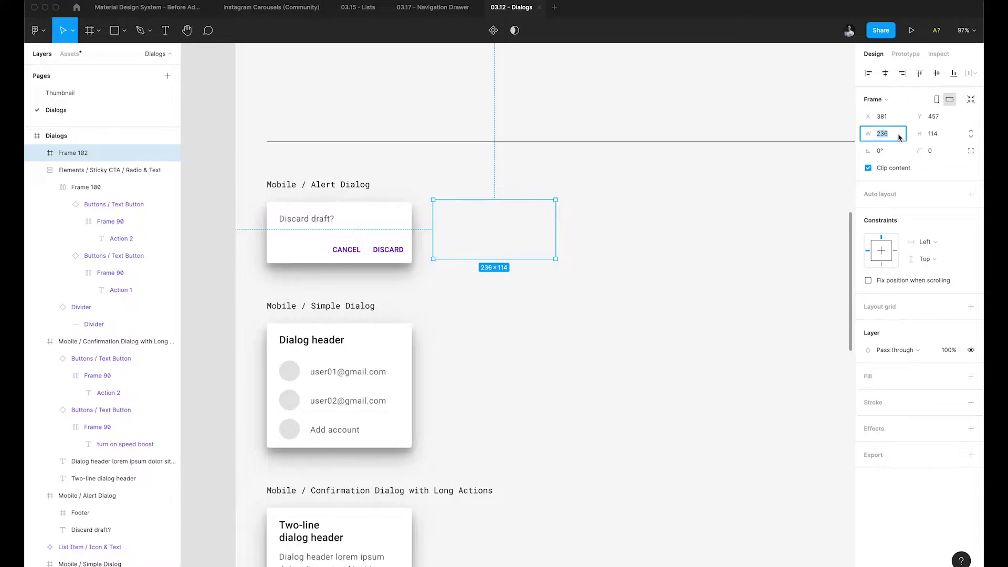
text(280)
key(Tab)
text(11)
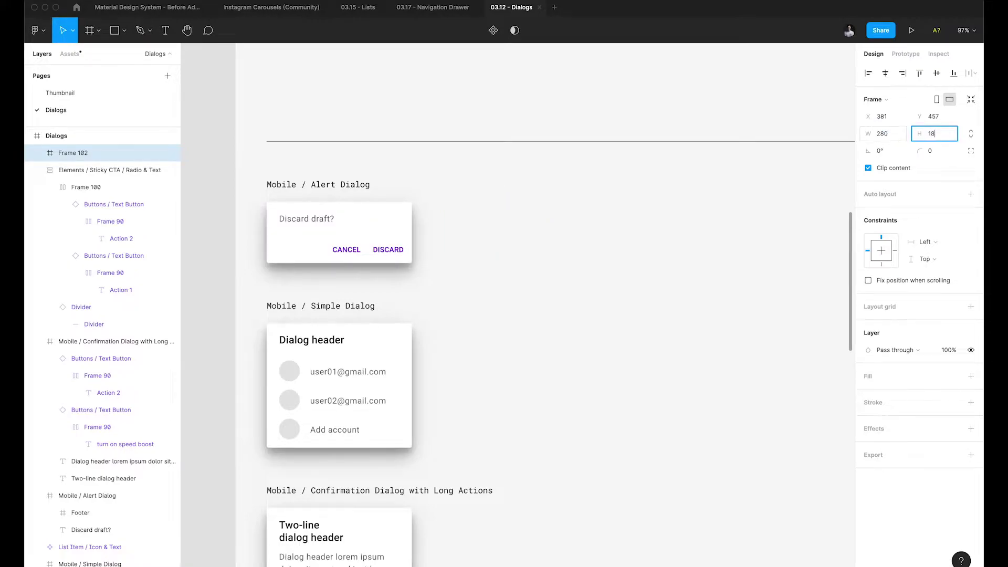
text(8)
key(Return)
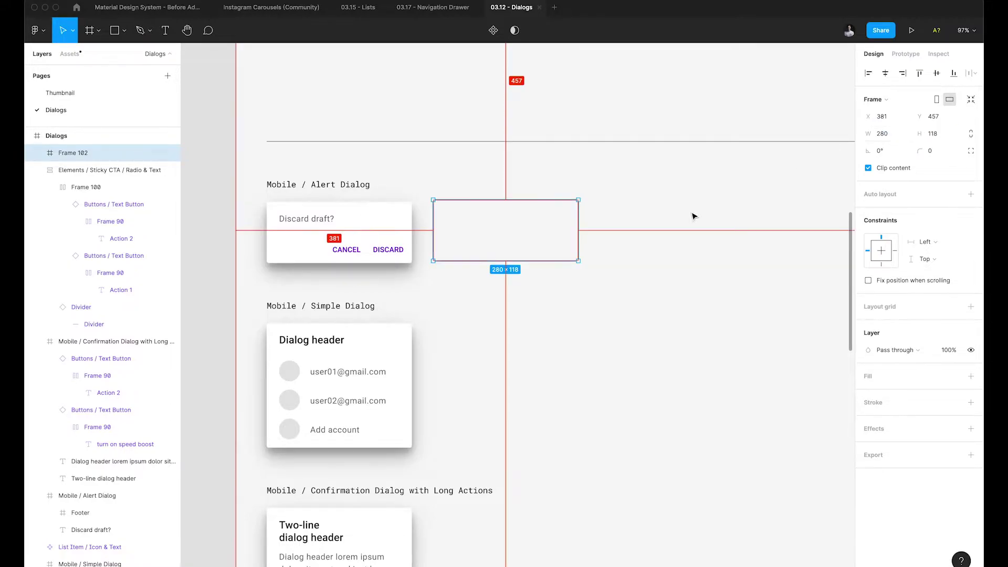
Apply the alert dialog's surface fill, corner radius and 24 dp shadow to the new frame and align it level with the original
key(super+alt+v)
click(556, 292)
drag(531, 251, 530, 253)
click(512, 276)
drag(416, 276, 488, 283)
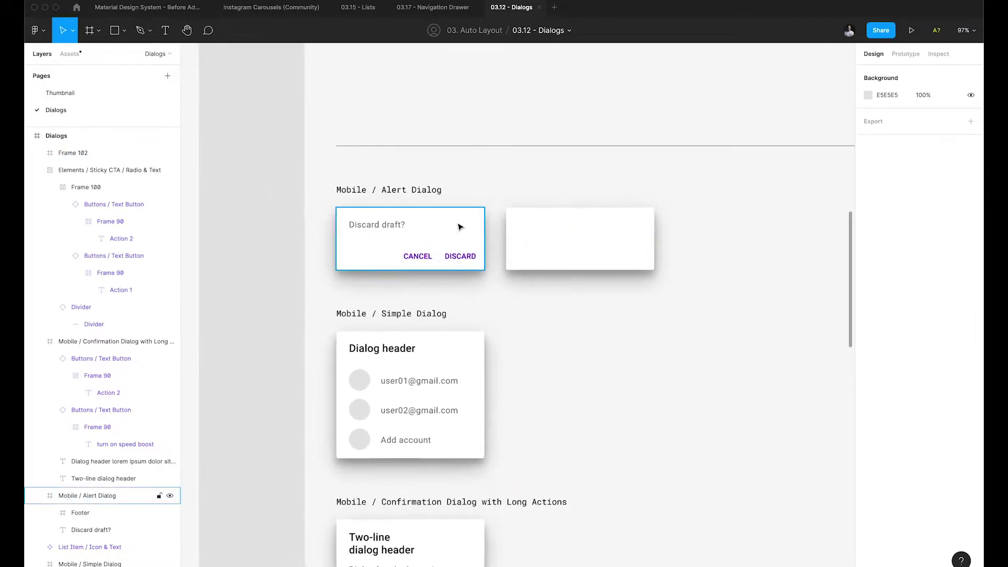
Copy the "Discard draft?" text from the original alert dialog into the blank dialog frame beside it
scroll(460, 227, up, 3)
click(392, 247)
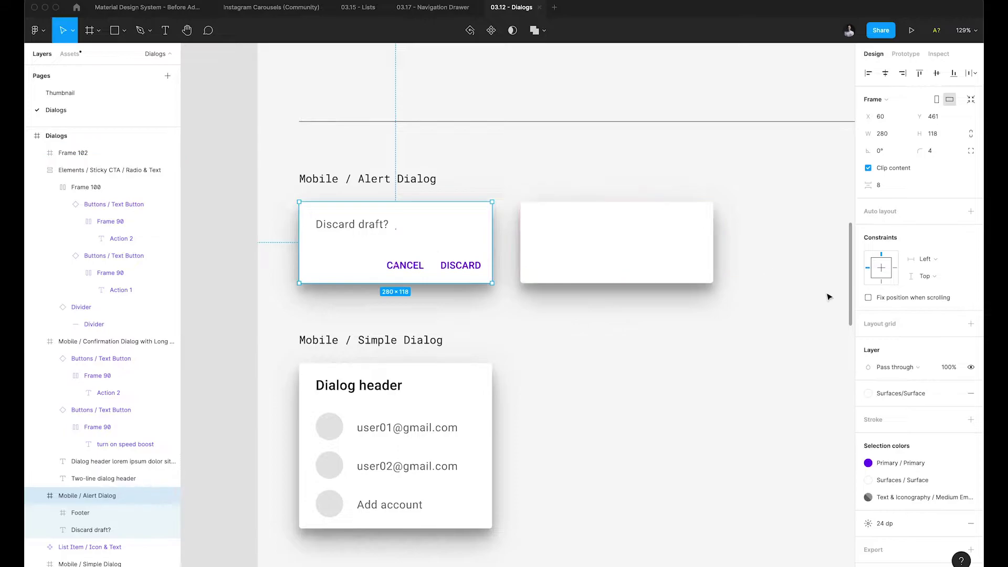
click(640, 308)
scroll(641, 309, right, 2)
ctrl+click(306, 225)
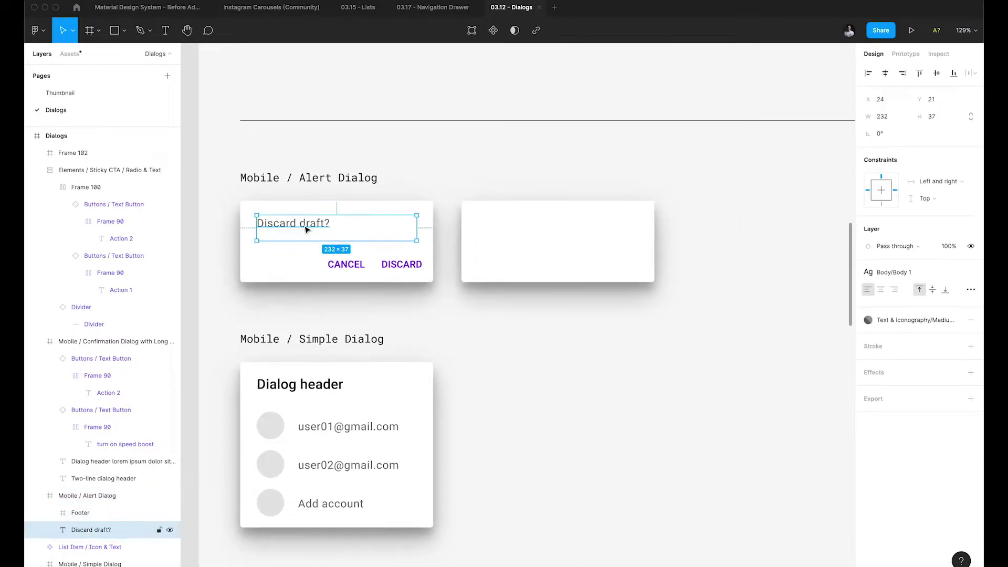
shift+click(348, 262)
key(super+z)
click(525, 248)
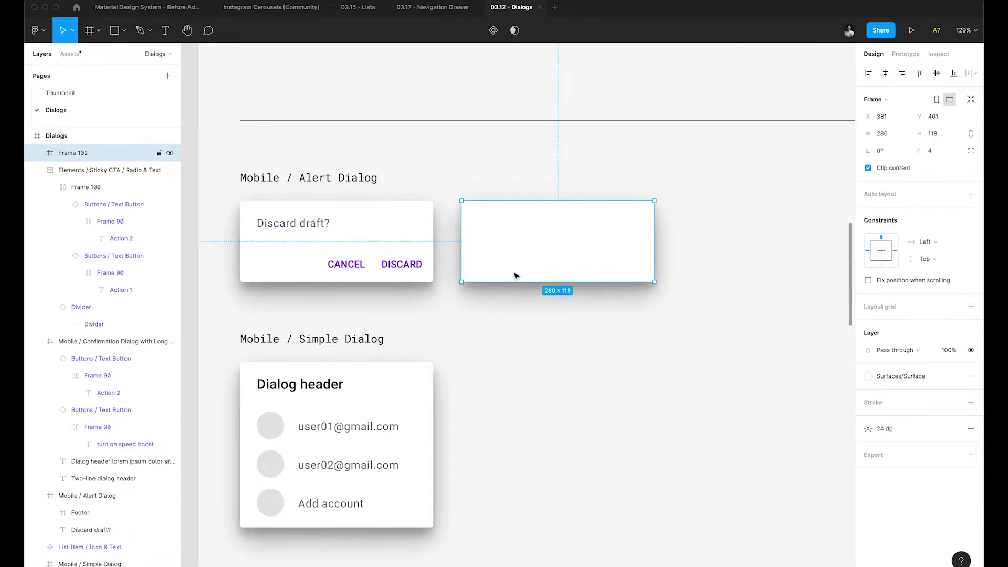
super+click(317, 230)
click(537, 246)
text(Discard draft?)
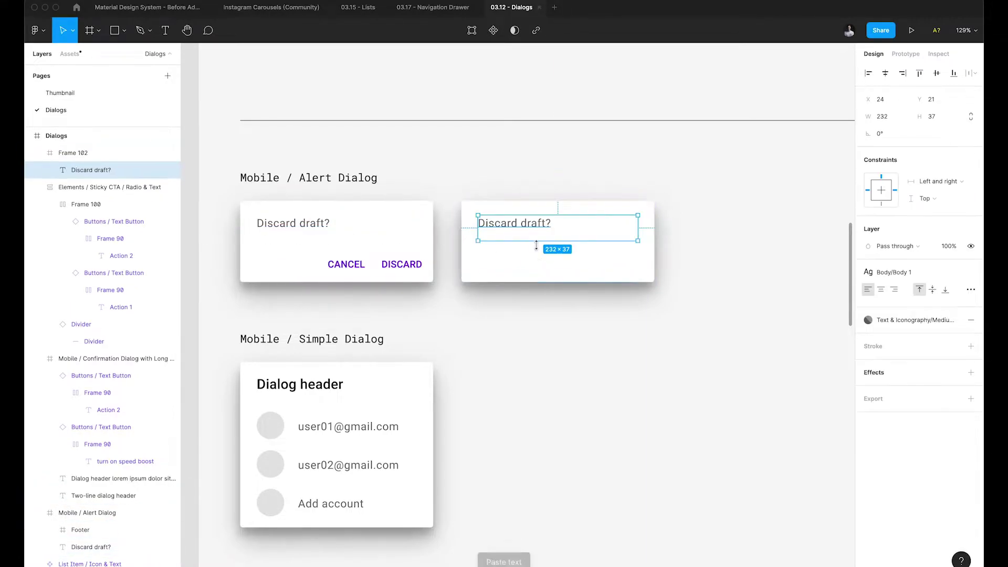
Copy the Cancel and Discard text buttons from the original alert dialog's footer into the new dialog frame
key(Escape)
super+click(358, 267)
key(shift+Return)
click(358, 266)
shift+click(404, 268)
key(ctrl+c)
click(508, 254)
key(ctrl+v)
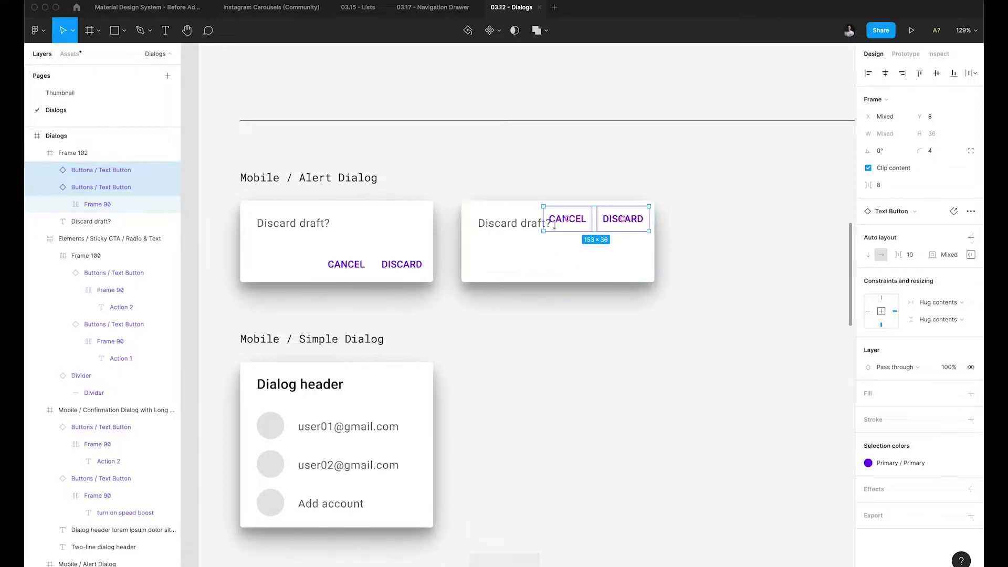
Move the copied Cancel and Discard buttons together into the bottom-right corner of the new dialog frame, at Y 82
click(712, 226)
super+click(638, 226)
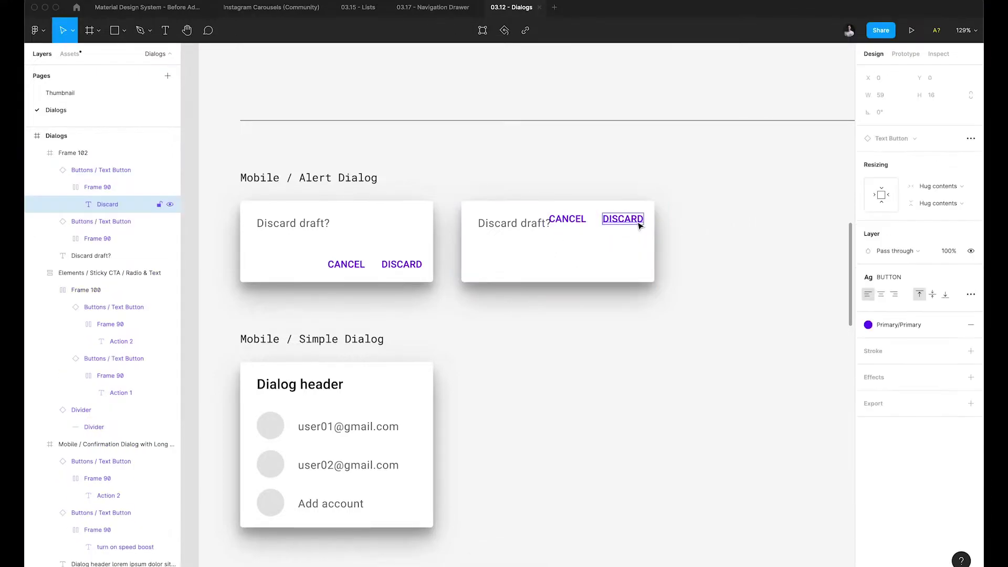
key(shift+Return)
key(shift+Return)
key(shift+Return)
click(637, 223)
shift+click(580, 224)
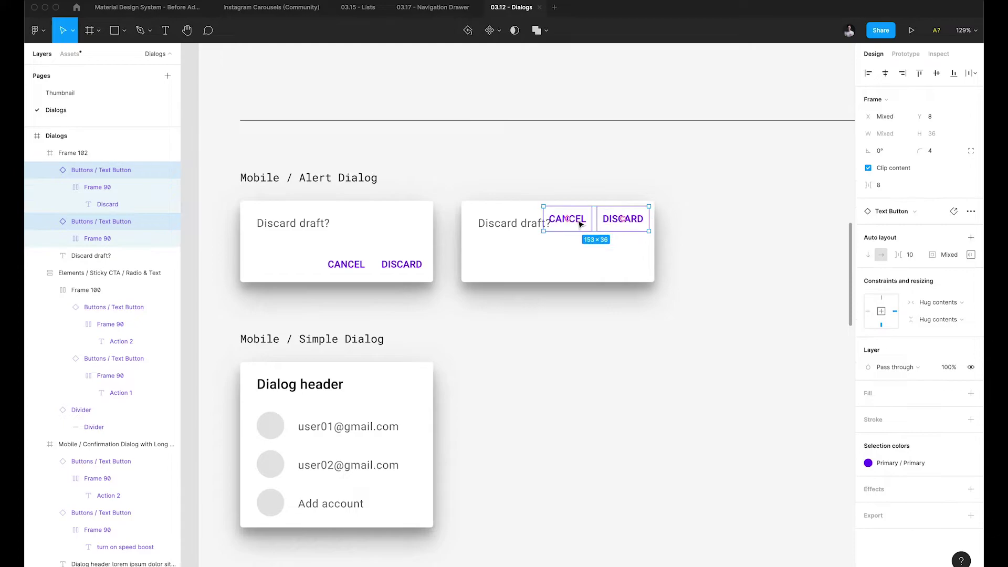
key(shift+Down)
key(shift+Down)
key(shift+Down)
key(shift+Down)
key(shift+Down)
key(shift+Down)
key(shift+Down)
key(shift+Down)
key(shift+Down)
key(shift+Down)
key(shift+Down)
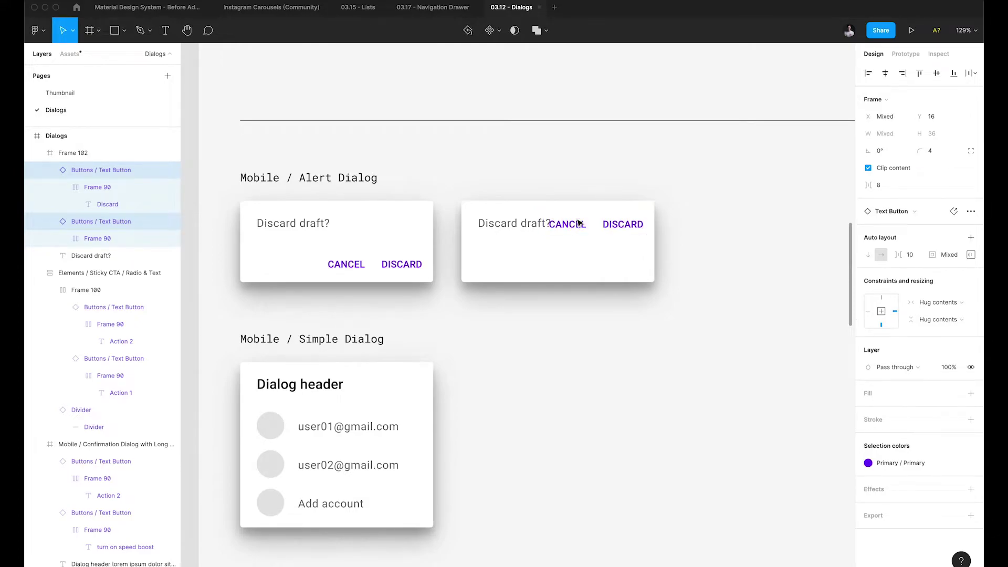
key(shift+Up)
key(shift+Up)
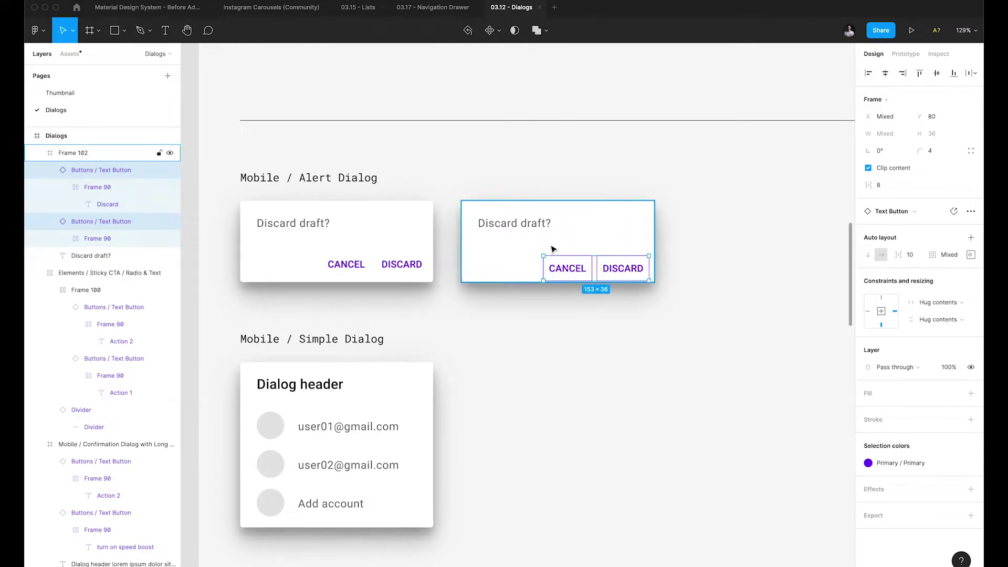
key(Up)
key(Up)
key(Up)
key(Up)
key(Up)
key(Up)
key(Up)
key(Up)
key(shift+Down)
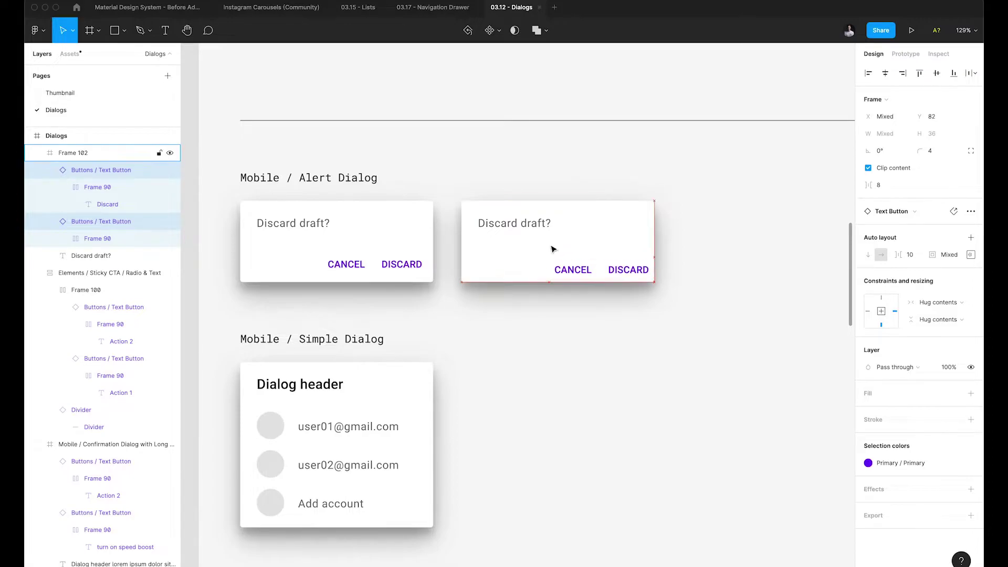
Add auto layout to the Cancel and Discard button pair and to the new dialog frame that contains it
key(shift+a)
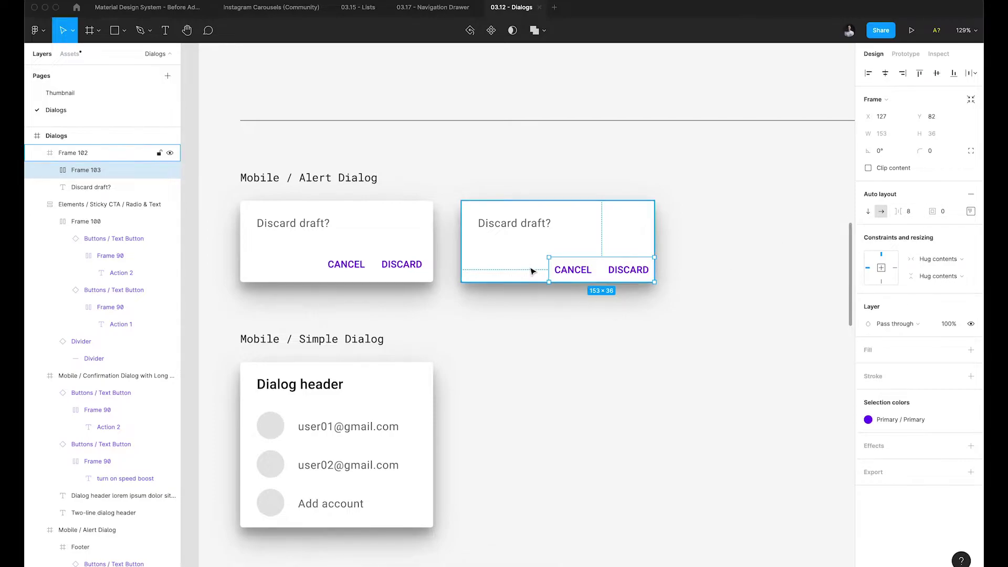
click(517, 259)
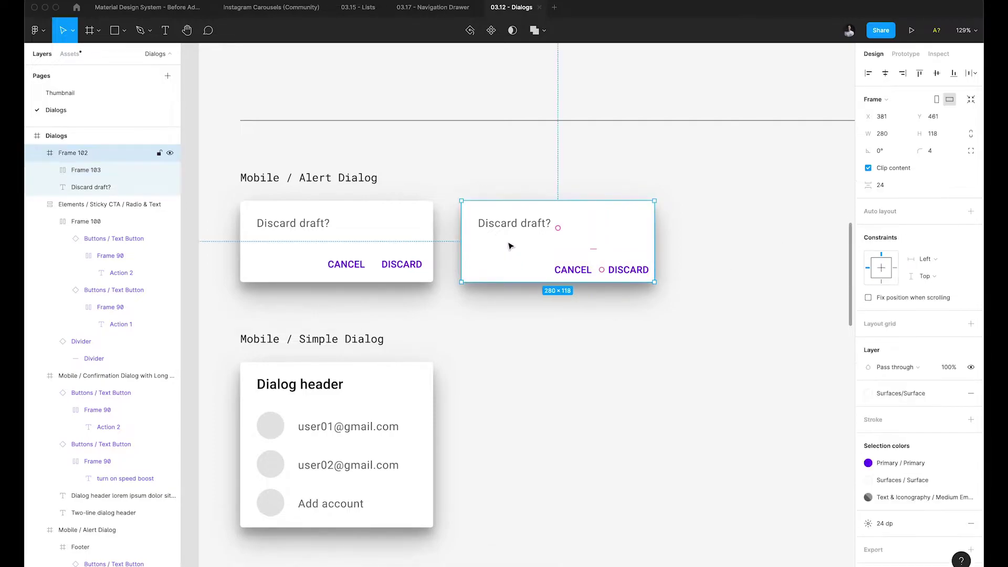
key(shift+a)
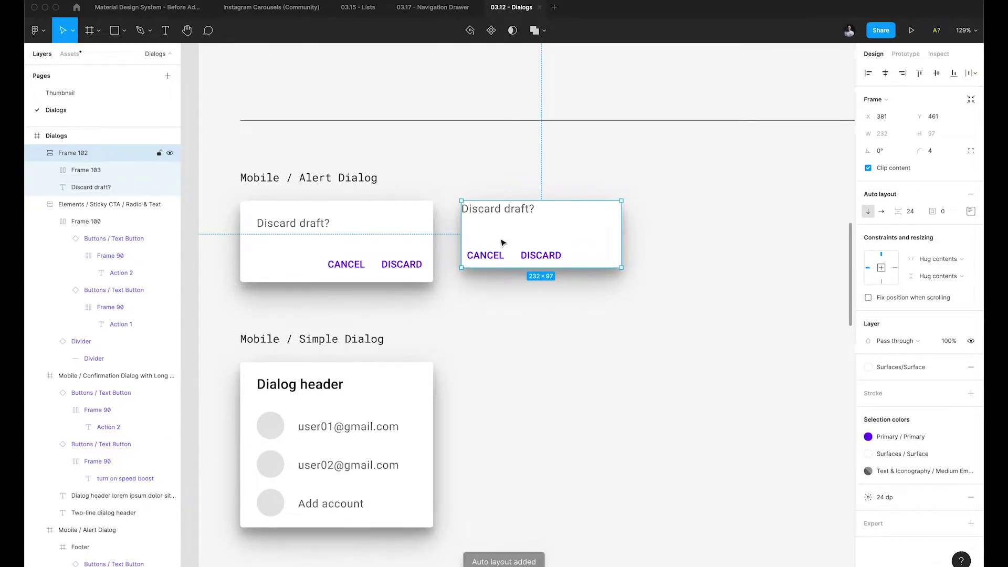
Wrap the new dialog's "Discard draft?" text in its own auto-layout frame and check the margins around the original dialog's text
click(505, 213)
key(shift+a)
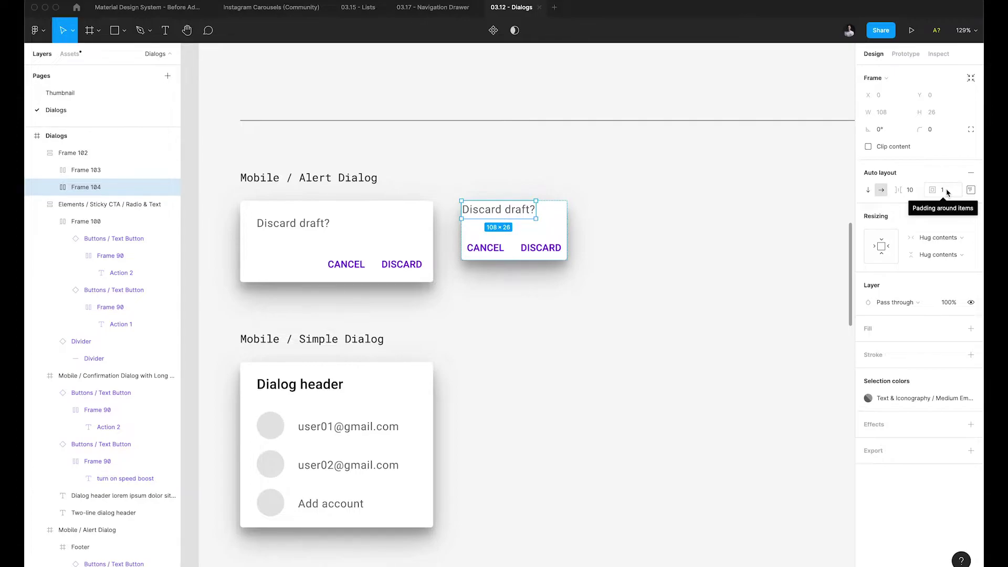
click(315, 227)
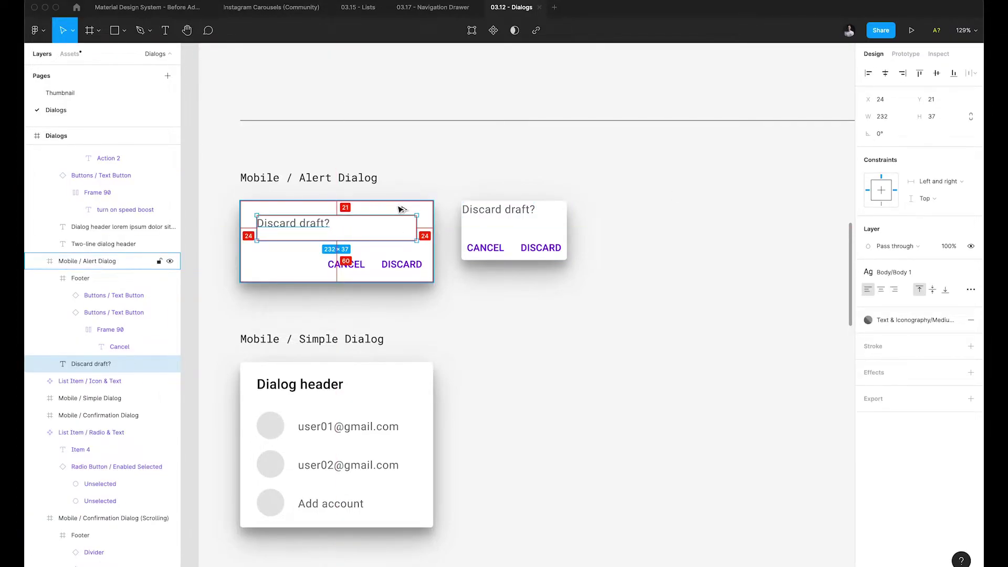
click(525, 210)
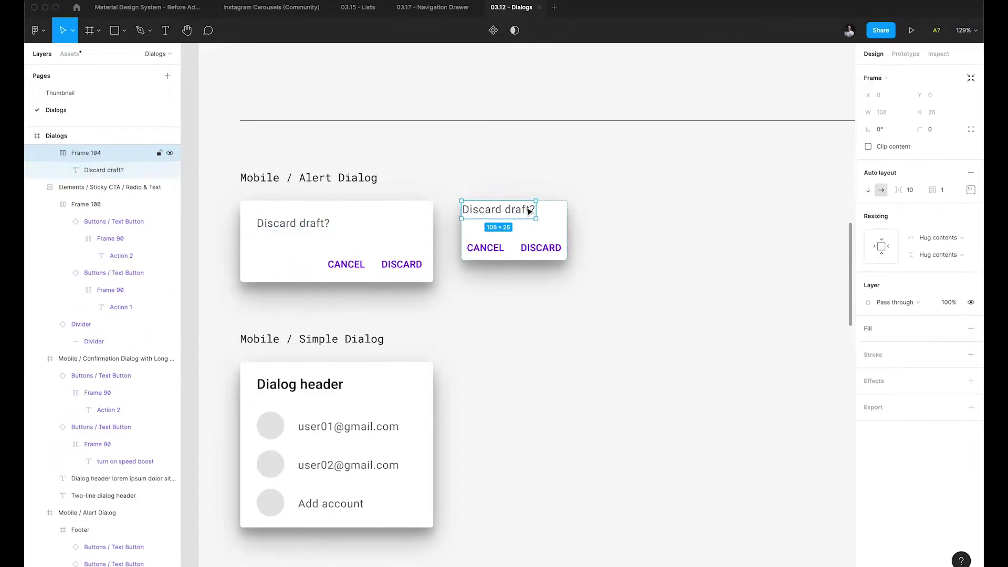
scroll(100, 231, up, 3)
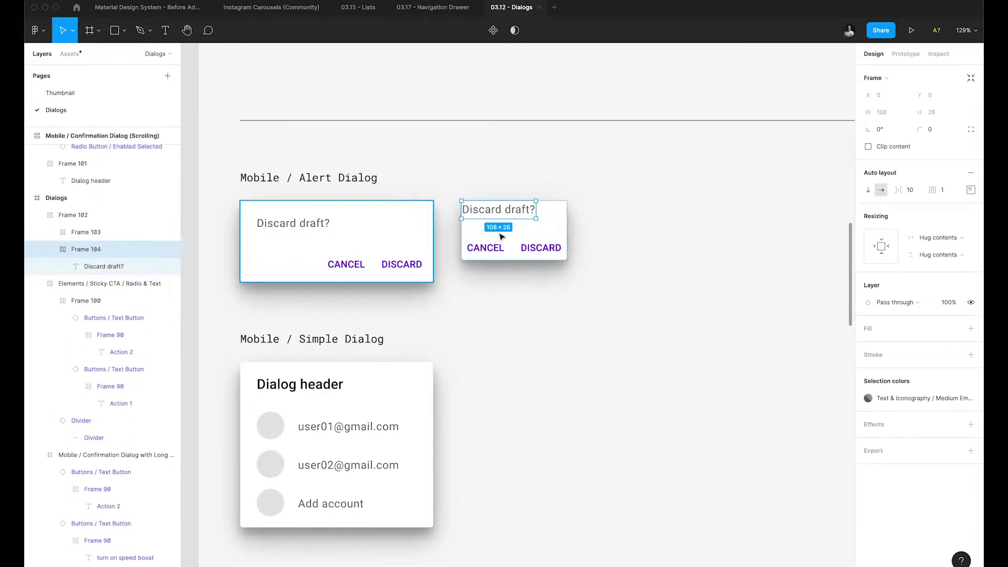
Set the text frame's auto-layout padding to 20 top, 14 right, 0 bottom and 24 left
click(971, 190)
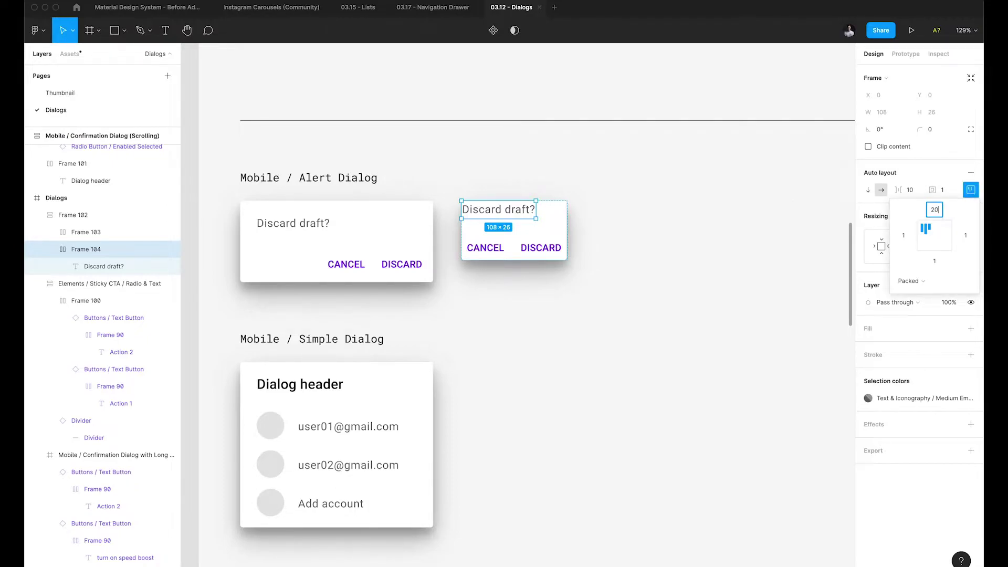
text(20)
key(Tab)
text(14)
key(Tab)
text(0)
key(Tab)
key(Return)
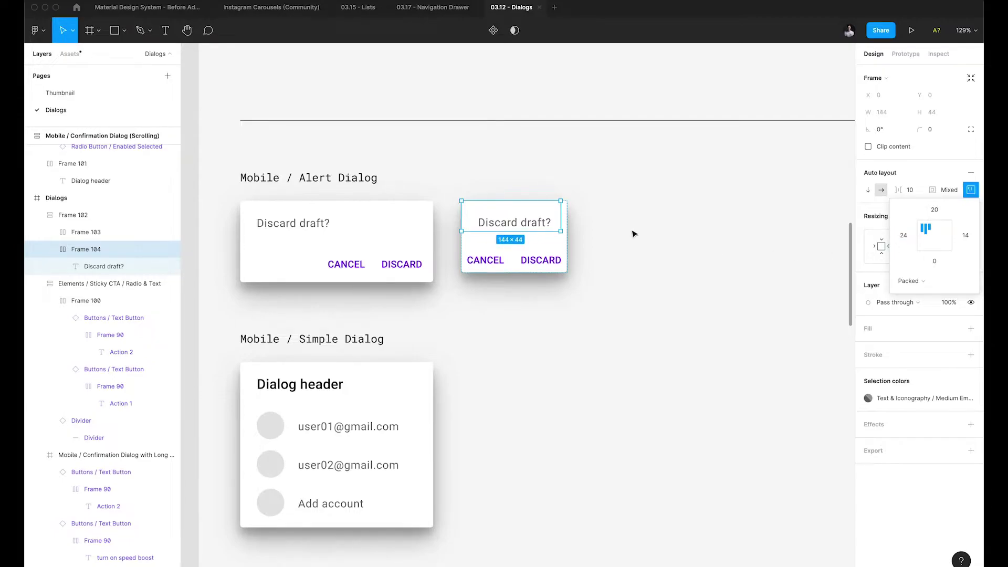
Compare the new dialog with the original and set the new dialog frame's width to 280
click(536, 234)
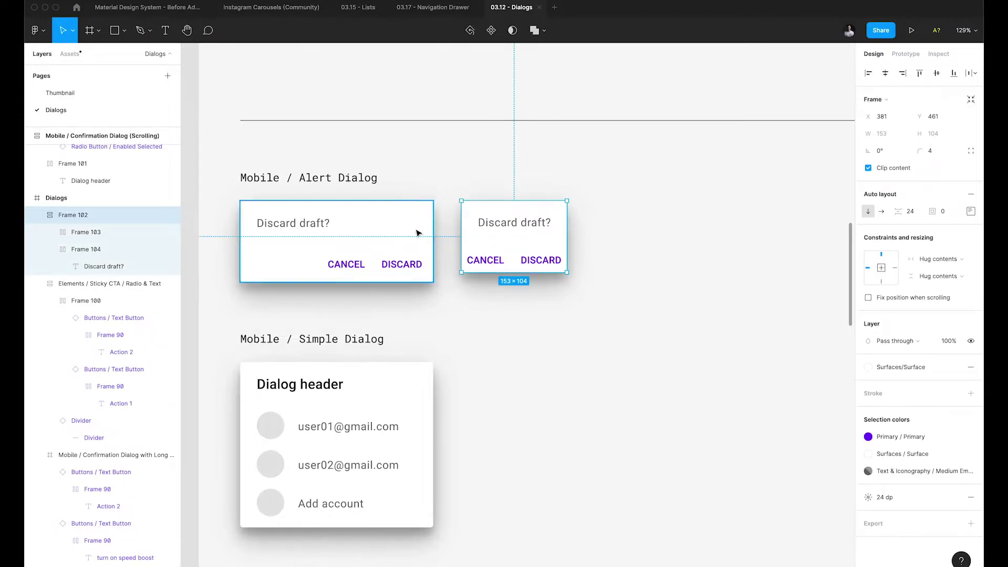
click(416, 230)
click(518, 226)
click(376, 252)
click(545, 224)
drag(621, 222, 665, 223)
click(888, 138)
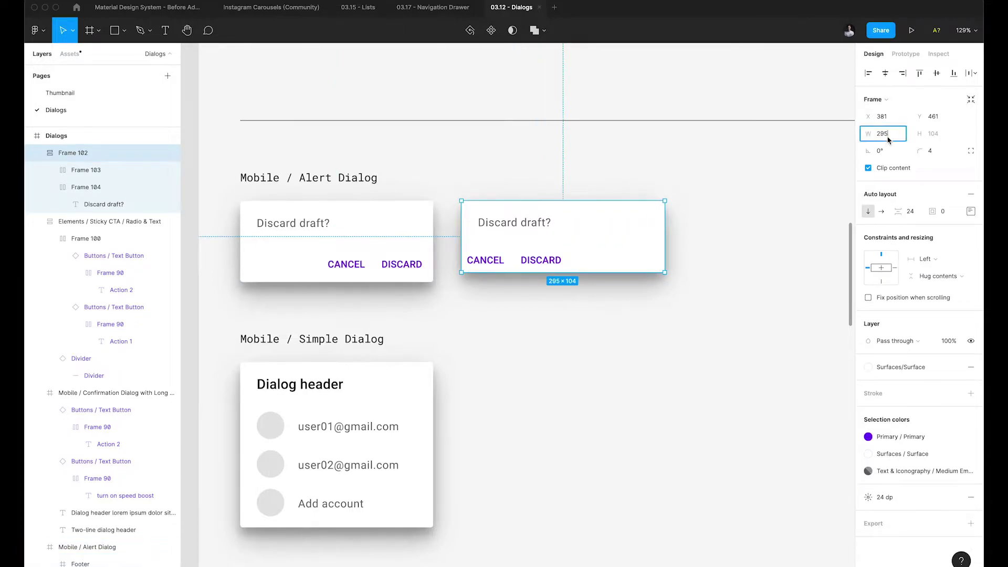
text(280)
key(Return)
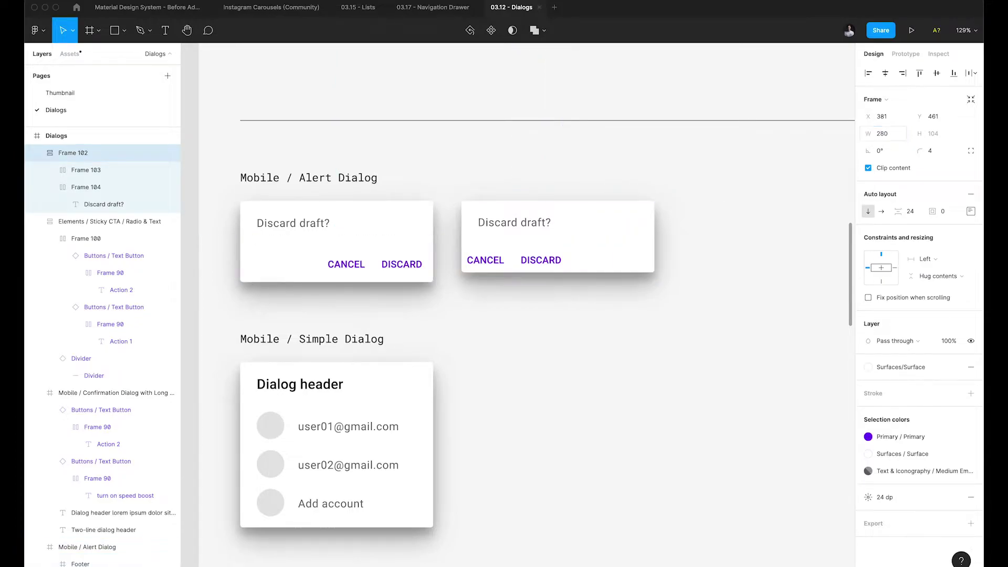
Rename the frame around "Discard draft?" as Text and set its horizontal resizing to Fill container
double_click(520, 224)
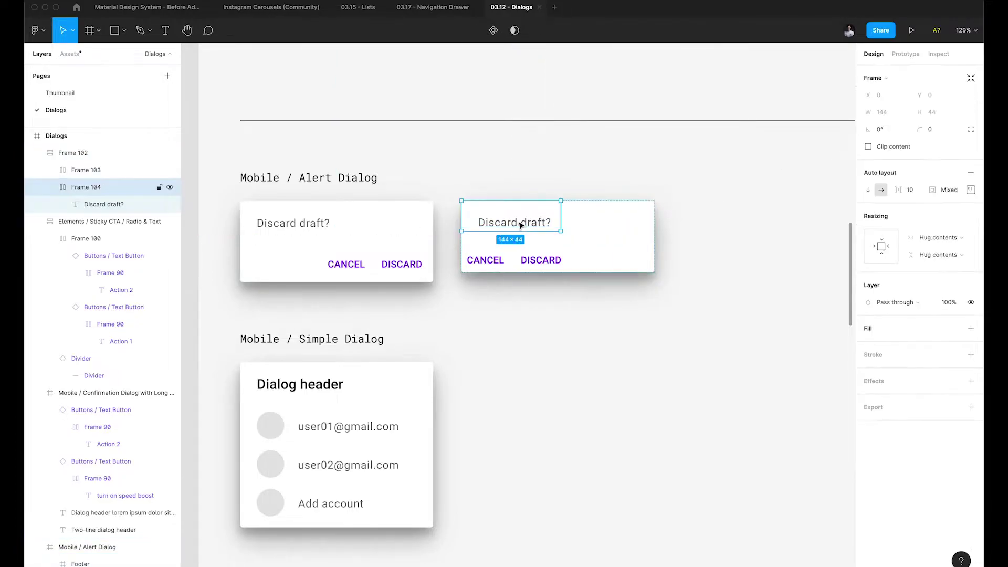
double_click(100, 187)
text(Text)
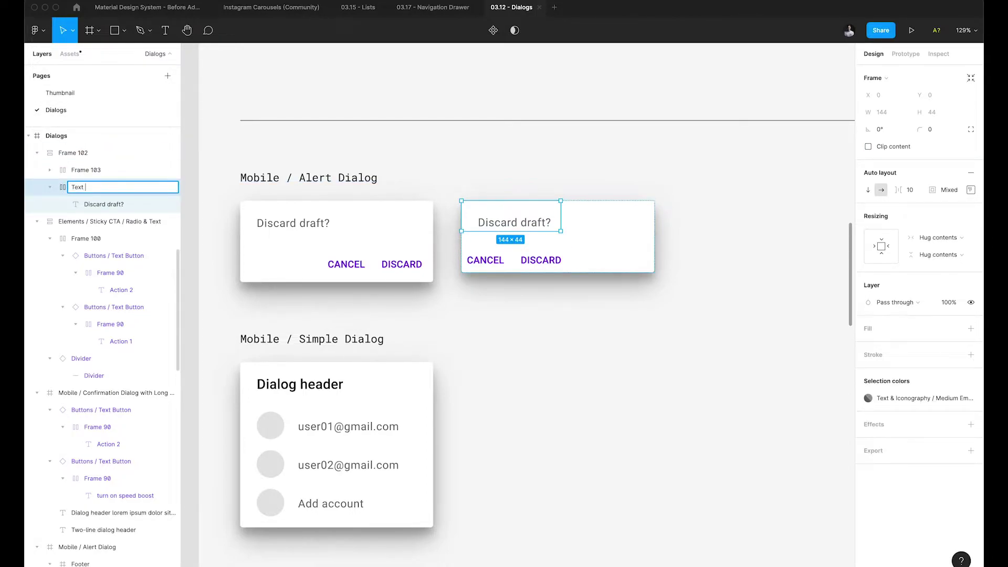
key(Return)
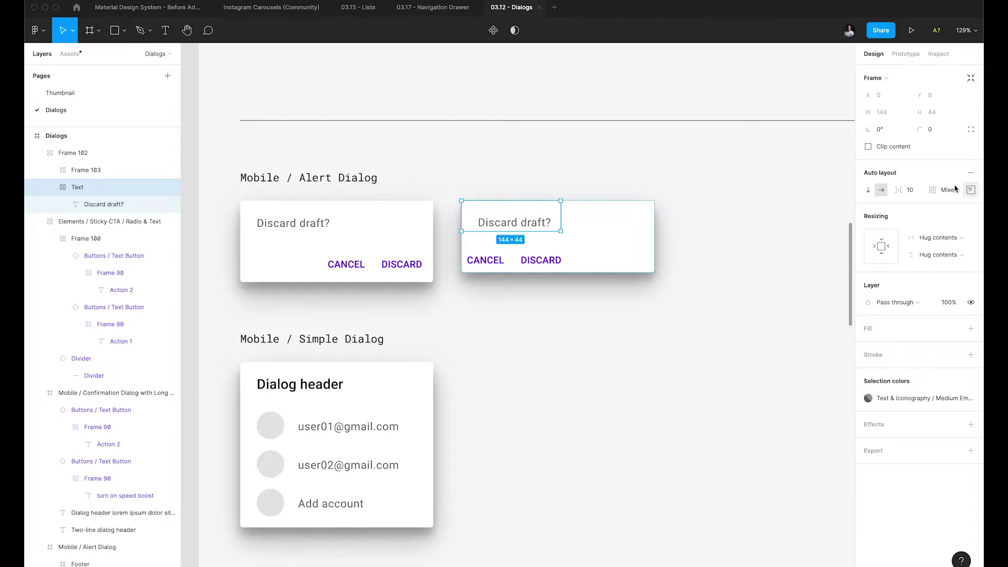
click(895, 247)
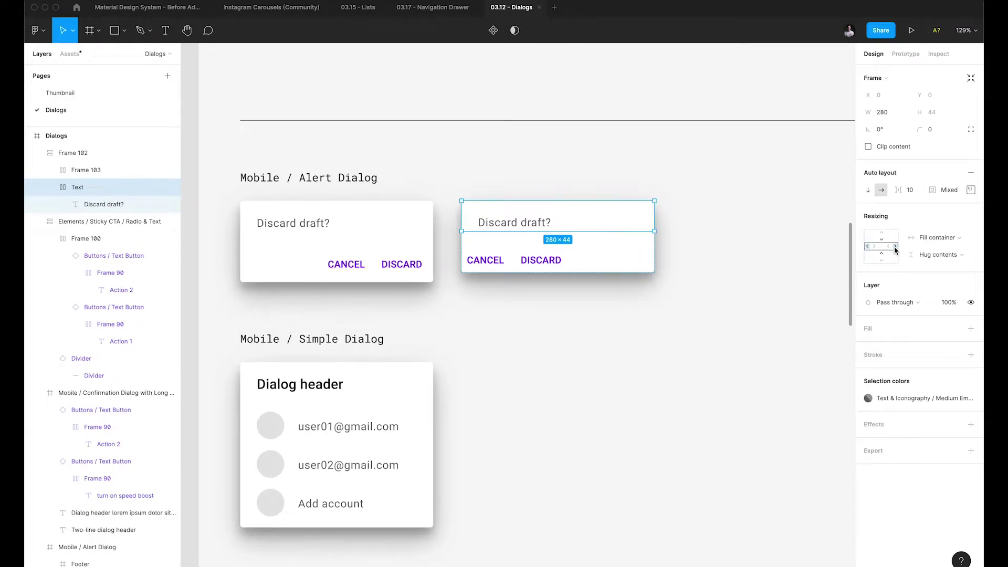
Widen the new dialog's "Discard draft?" text box to 232 and check its type resizing mode
double_click(541, 222)
scroll(565, 216, up, 3)
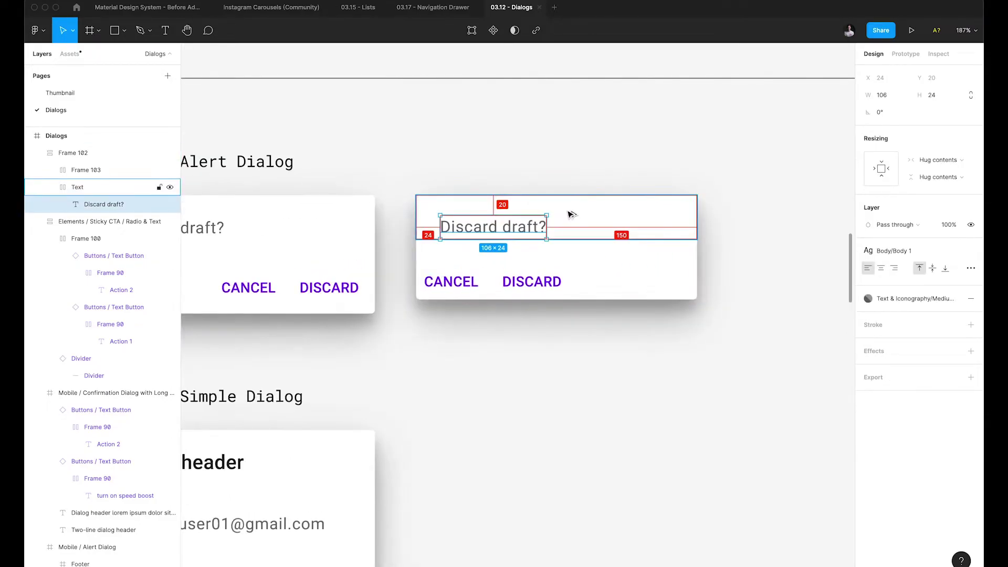
drag(546, 228, 694, 226)
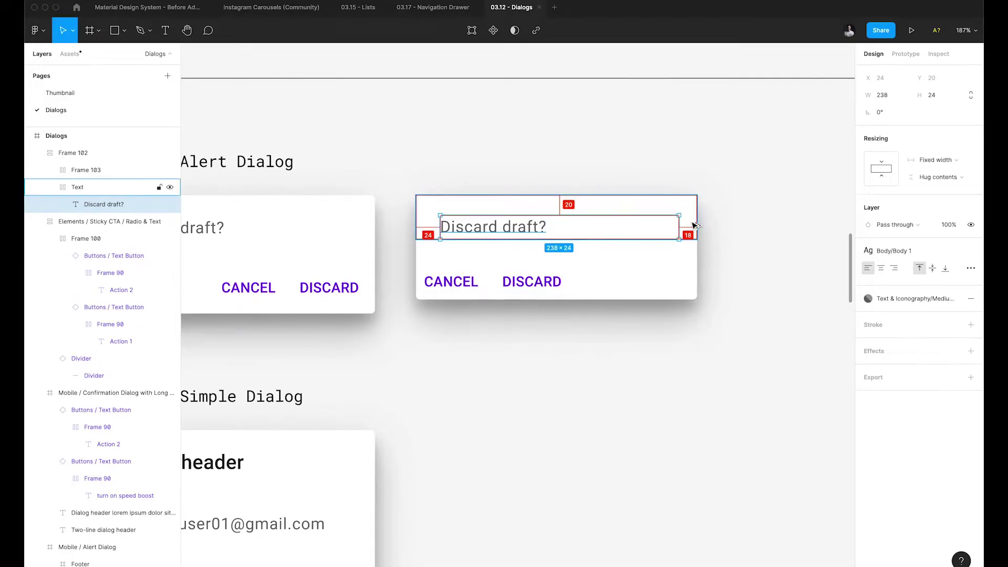
scroll(693, 226, up, 5)
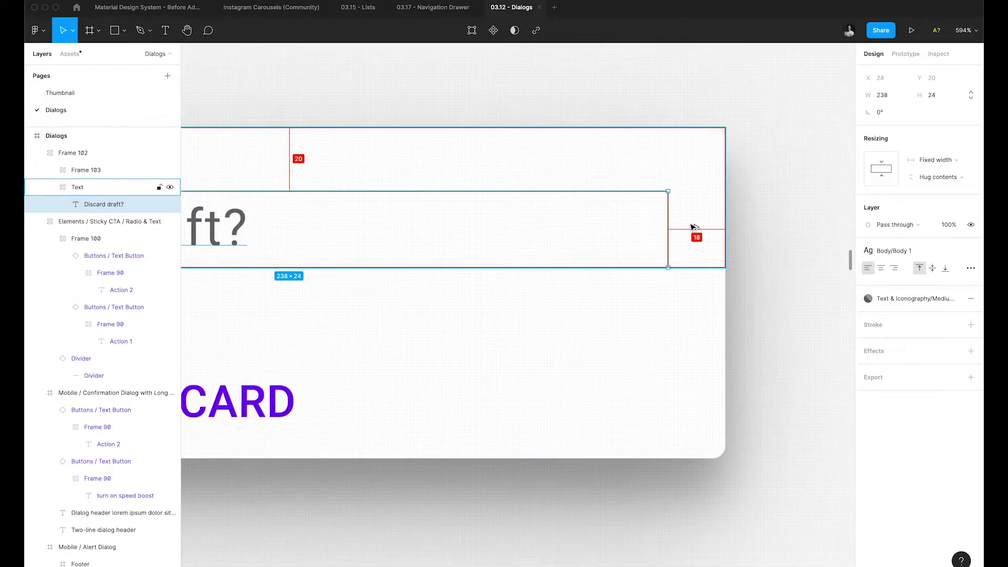
drag(668, 225, 655, 224)
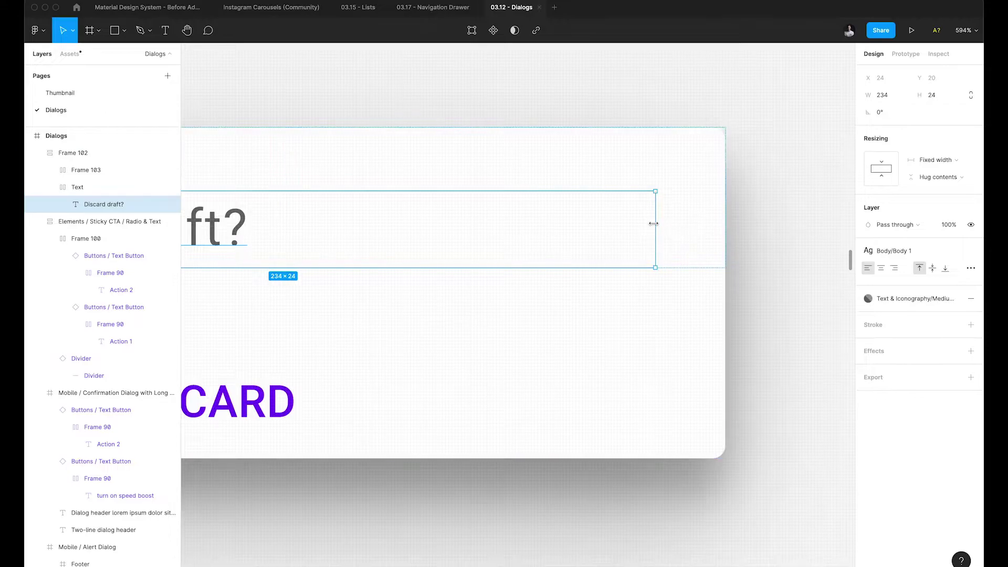
drag(653, 223, 649, 221)
scroll(651, 222, down, 5)
scroll(689, 193, left, 3)
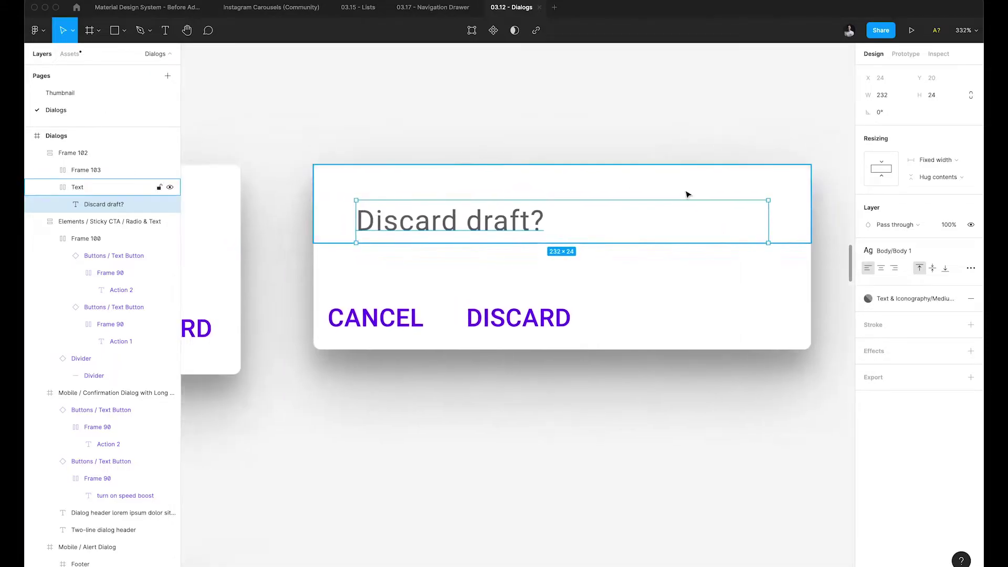
click(970, 268)
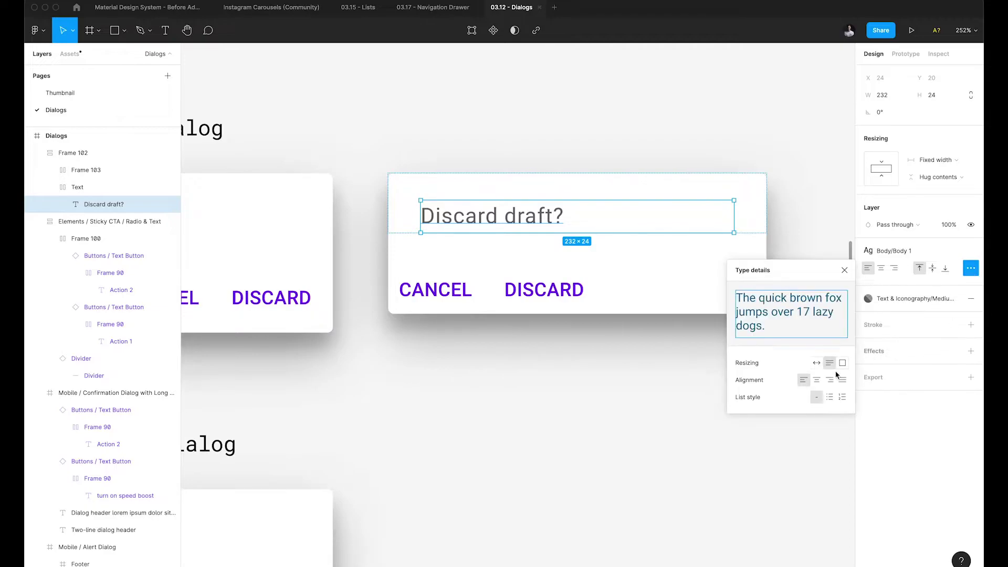
key(Escape)
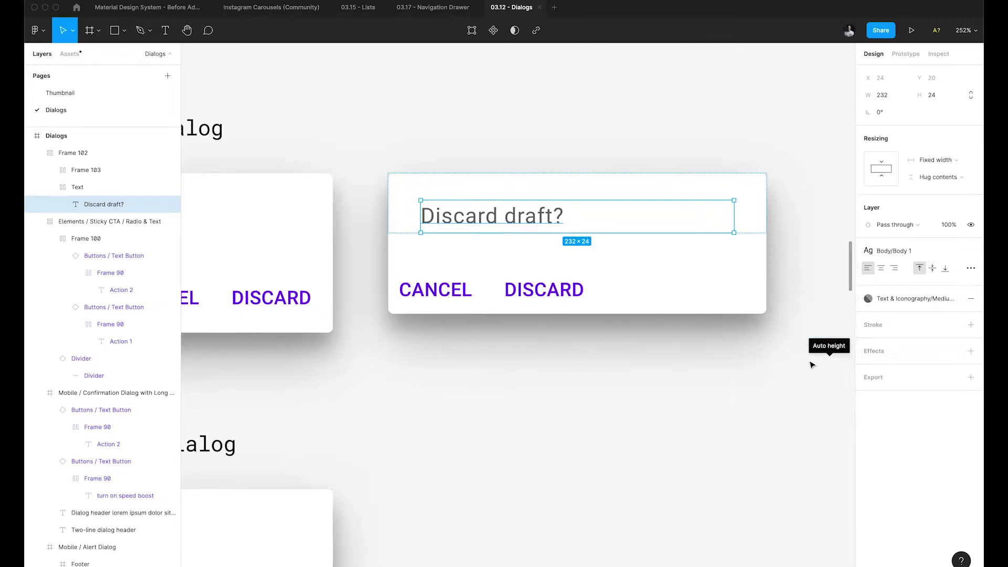
key(Escape)
Align the new dialog frame's auto-layout contents to the bottom right
click(559, 282)
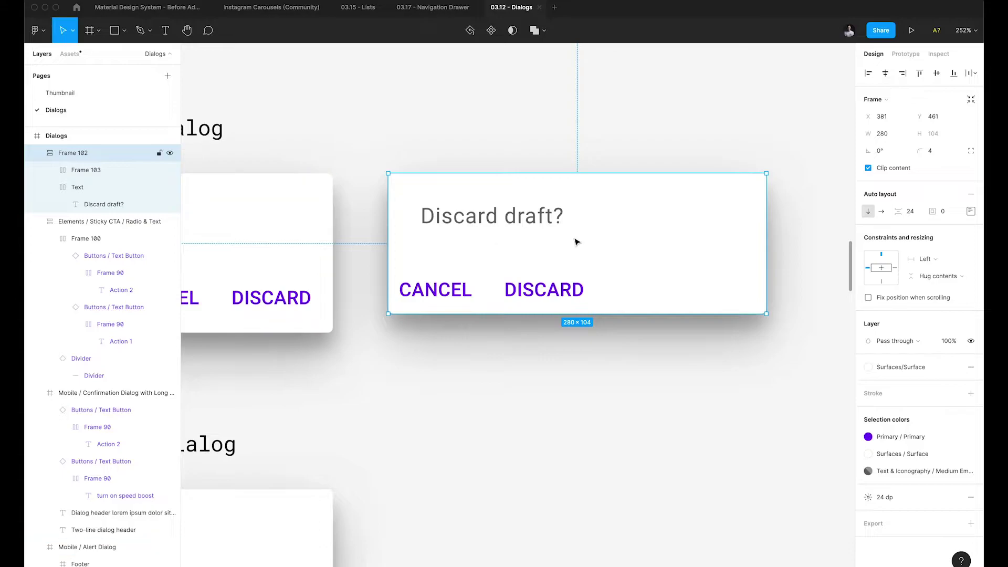
click(970, 211)
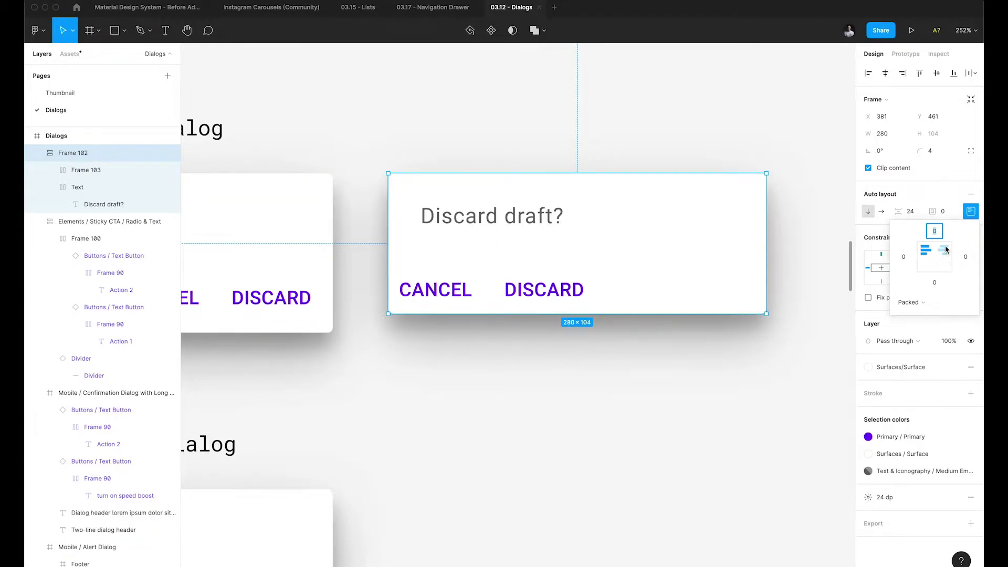
click(946, 266)
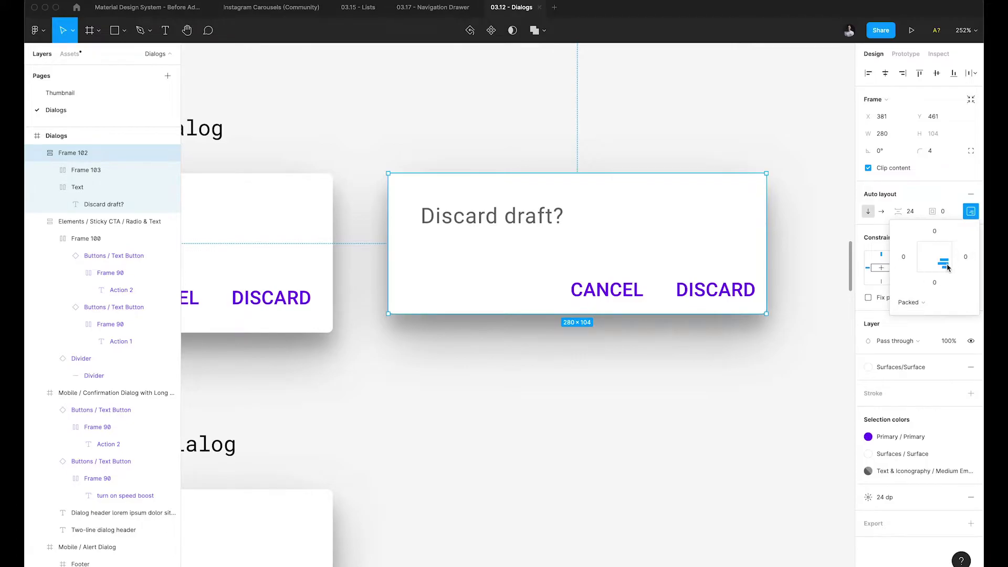
click(651, 375)
Check the original dialog's button spacing and set the new dialog's auto-layout padding to 8 right and 8 bottom
scroll(449, 346, down, 5)
click(485, 308)
scroll(448, 334, up, 3)
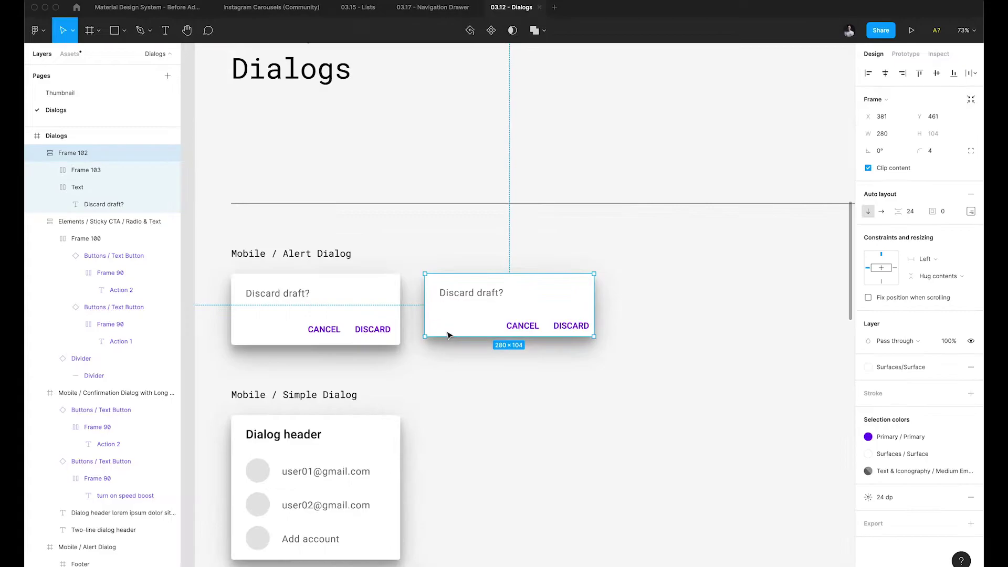
super+click(372, 331)
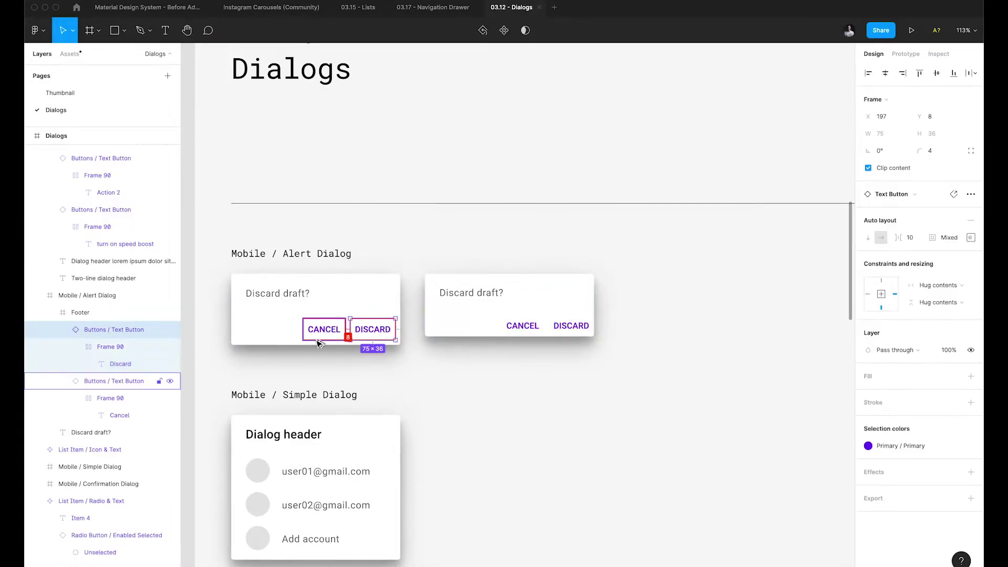
click(499, 322)
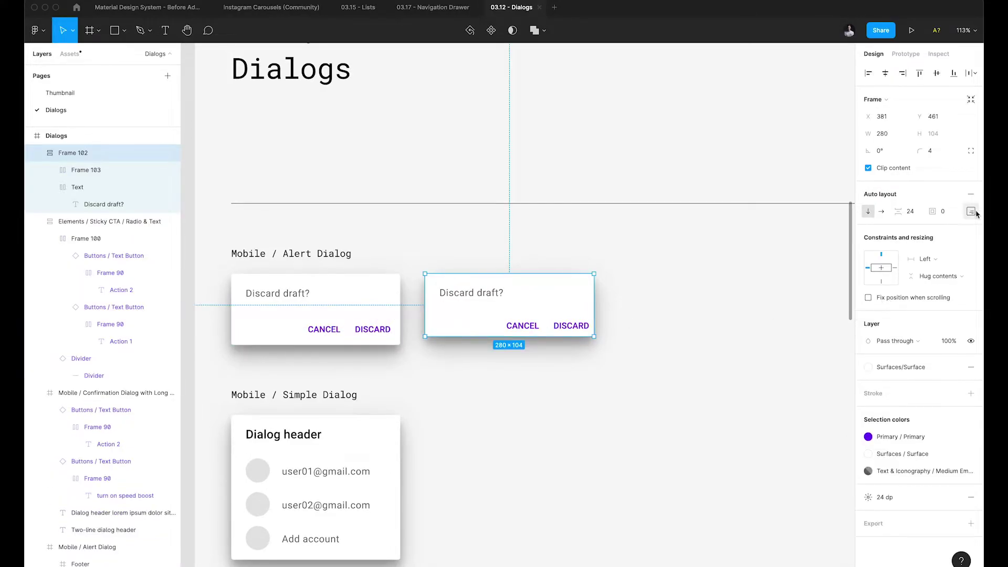
click(971, 212)
click(965, 257)
text(8)
key(Tab)
text(8)
key(Return)
click(584, 396)
Inspect the sizing of the new dialog's button pair and text frame against the original dialog
click(512, 318)
scroll(514, 321, up, 2)
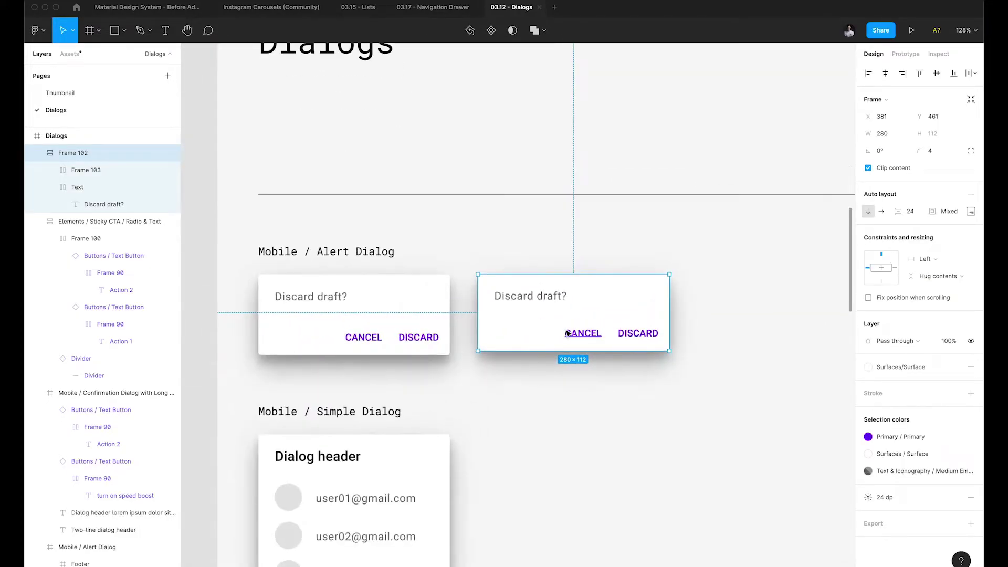
double_click(504, 326)
key(Escape)
key(Escape)
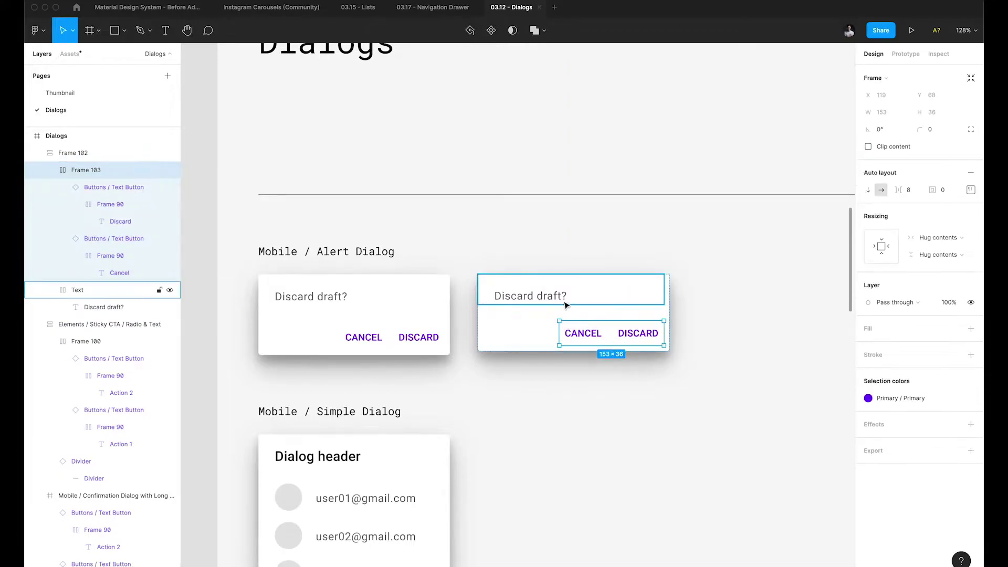
click(553, 307)
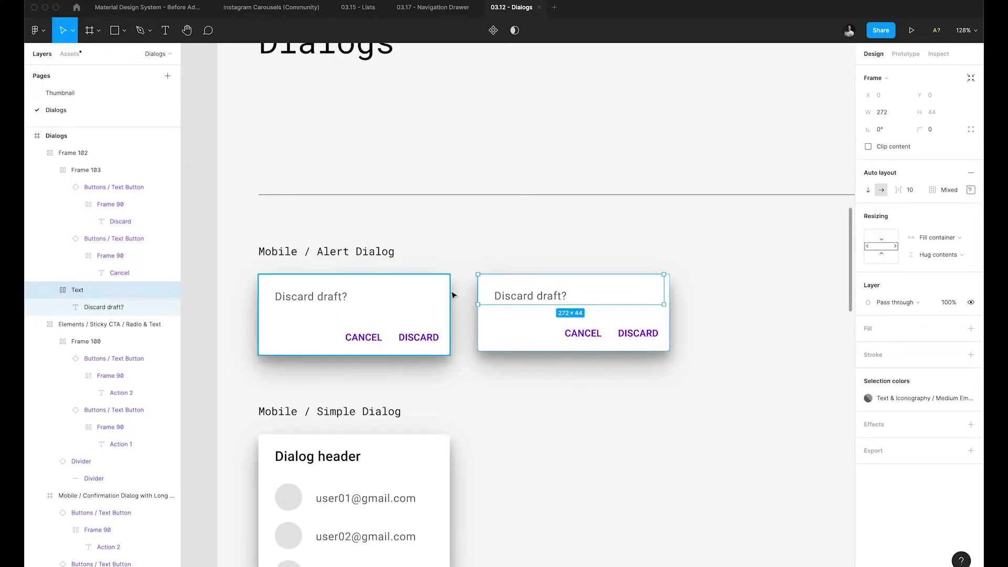
Test the new dialog's auto height by adding extra lines of filler text after "Discard draft?" and removing them
double_click(527, 304)
double_click(527, 303)
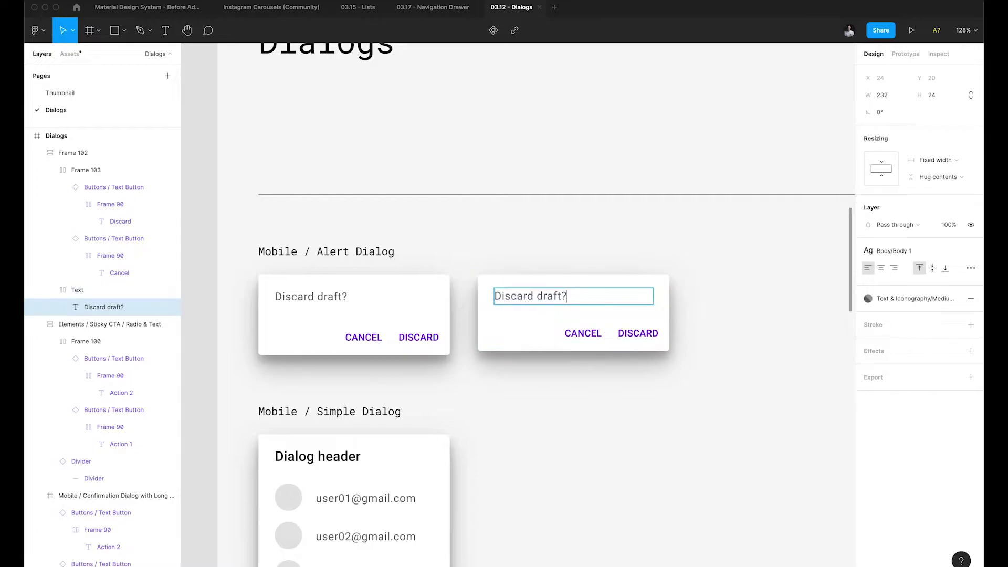
text(asd a sd as d)
key(shift+Up)
key(shift+Up)
key(shift+Up)
key(shift+Up)
key(shift+Left)
key(BackSpace)
key(Return)
text(asdasdasd)
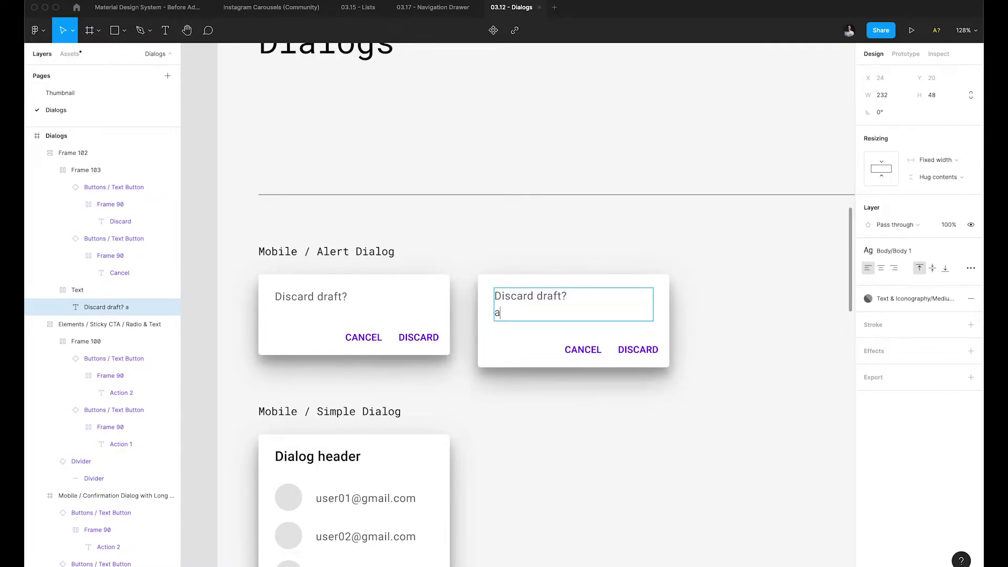
key(Return)
text(asdasdasdasdasdasdasdasdasdasds)
key(shift+Up)
key(shift+Up)
key(shift+Up)
key(shift+Up)
key(shift+Down)
key(BackSpace)
key(BackSpace)
key(Escape)
Rename the new dialog frame as "Mobile / Alert Dialog" and turn it into a component
click(431, 295)
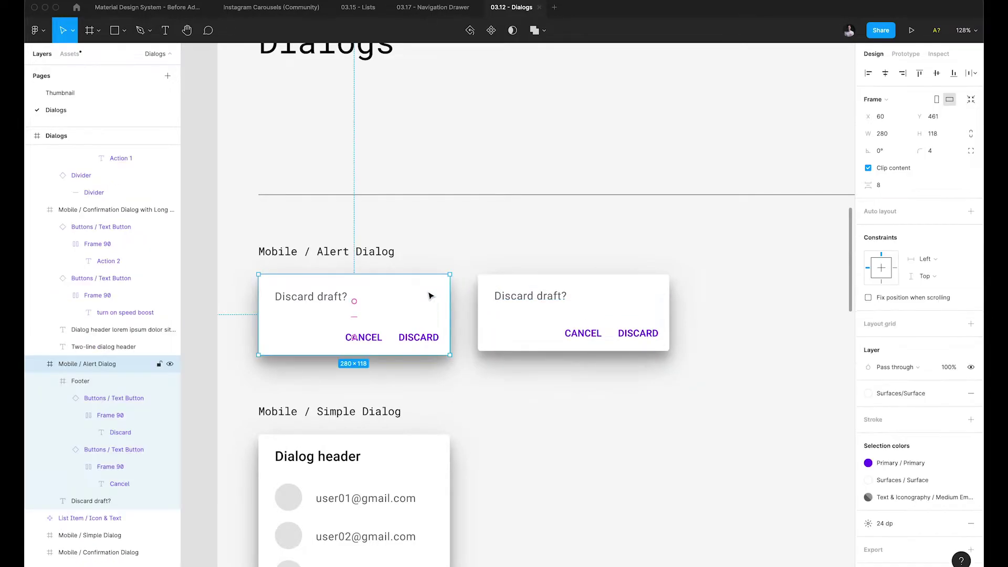
key(ctrl+r)
click(533, 309)
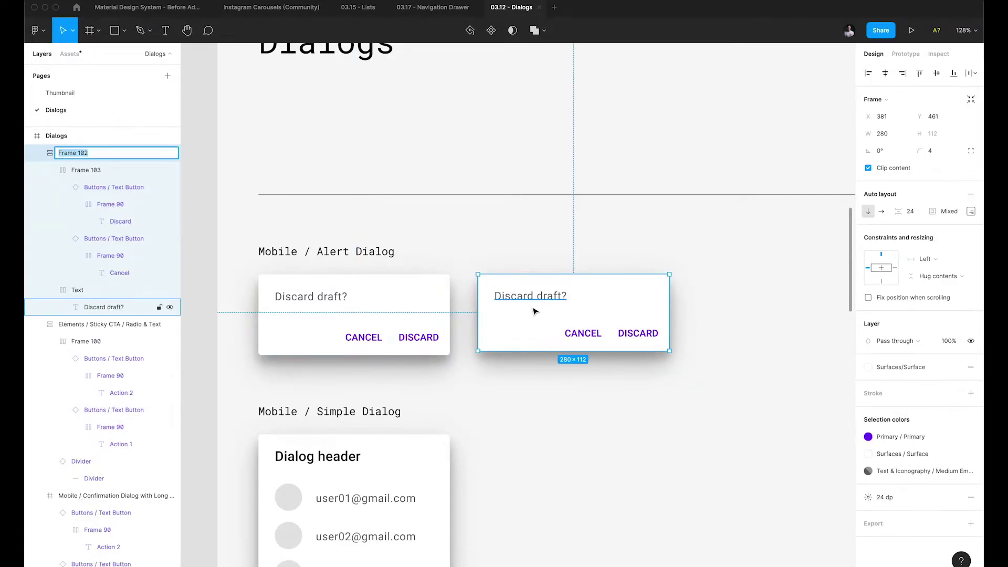
key(Escape)
click(552, 301)
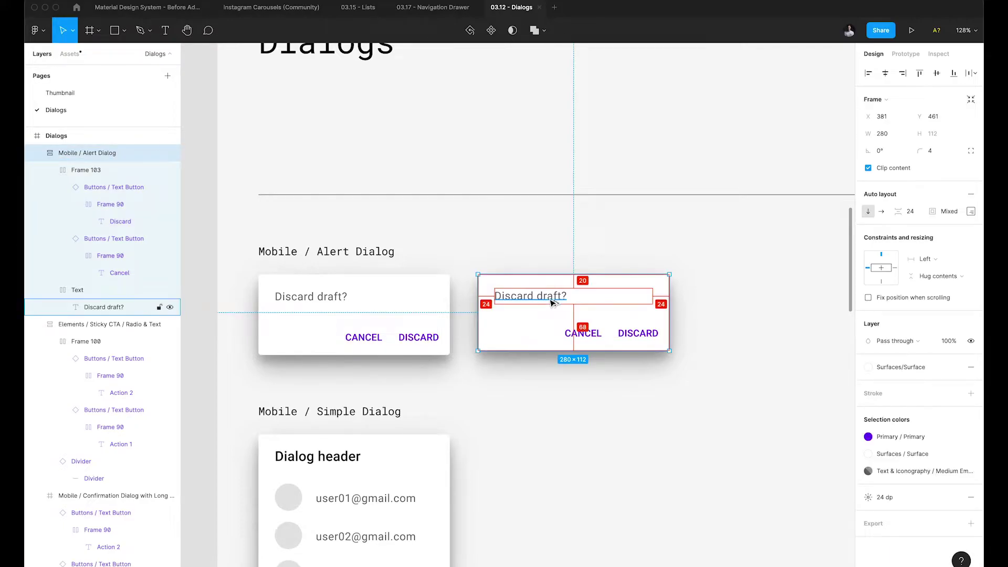
key(super+alt+k)
Swap the new component into the original Alert Dialog's place and delete the original
shift+click(361, 336)
drag(574, 313, 409, 314)
click(585, 230)
click(583, 330)
key(Delete)
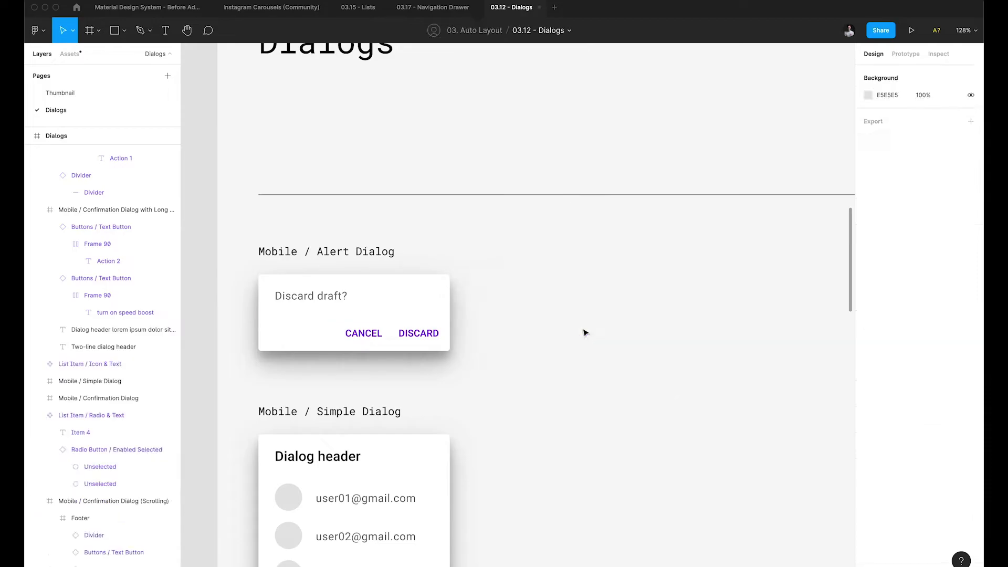
Draw a frame about 198 by 212 beside the Mobile / Simple Dialog
scroll(584, 332, down, 8)
scroll(514, 287, up, 2)
scroll(494, 272, right, 2)
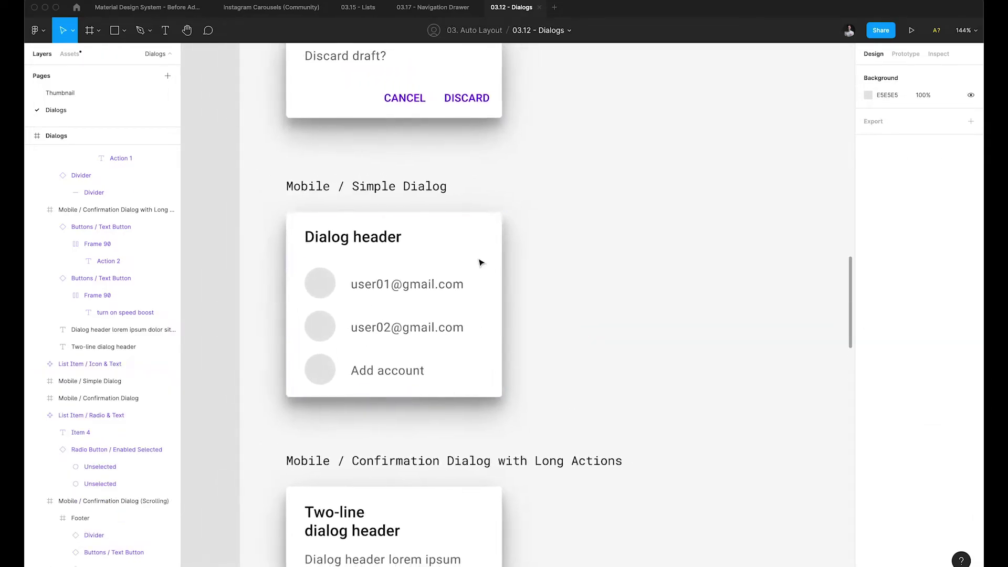
scroll(376, 221, down, 1)
click(335, 238)
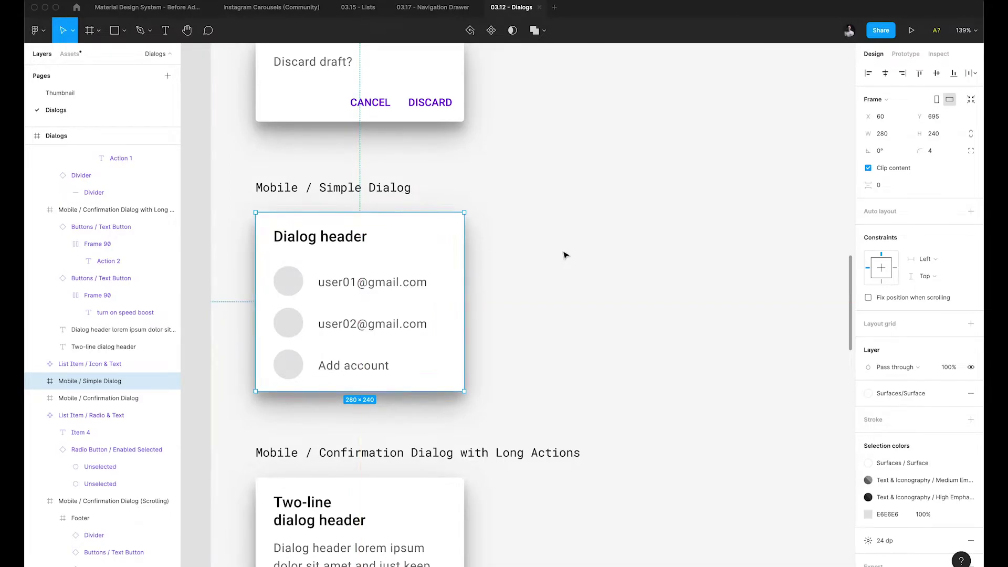
key(f)
drag(511, 217, 659, 374)
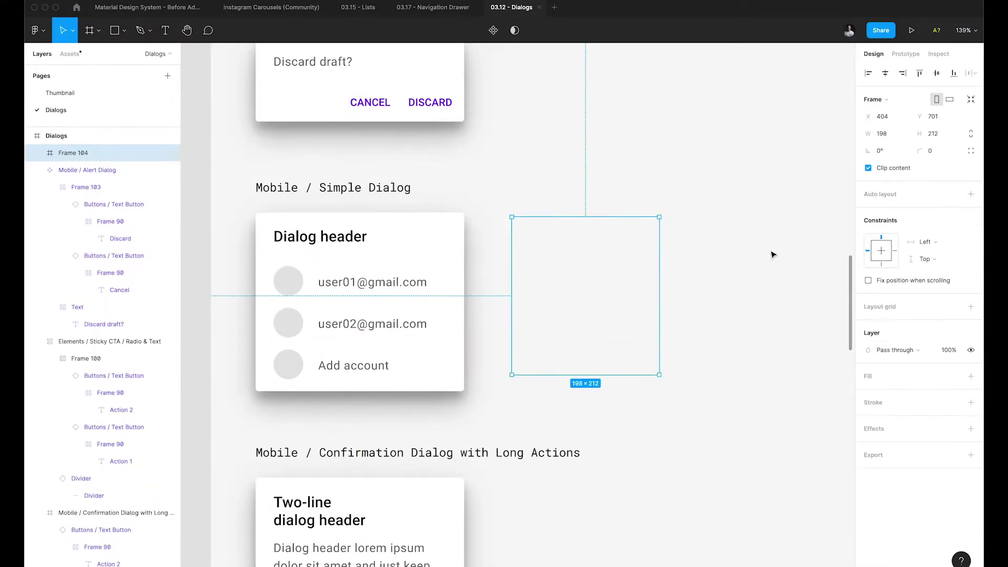
Size the new frame to 280 by 240 with the original Simple Dialog's styling, level with its top edge
click(897, 135)
text(280)
key(Tab)
text(240)
key(Return)
key(alt+super+v)
drag(614, 265, 613, 257)
Copy the "Dialog header" text from the original Simple Dialog into the new frame
super+click(341, 237)
key(super+c)
click(574, 254)
key(super+v)
click(573, 188)
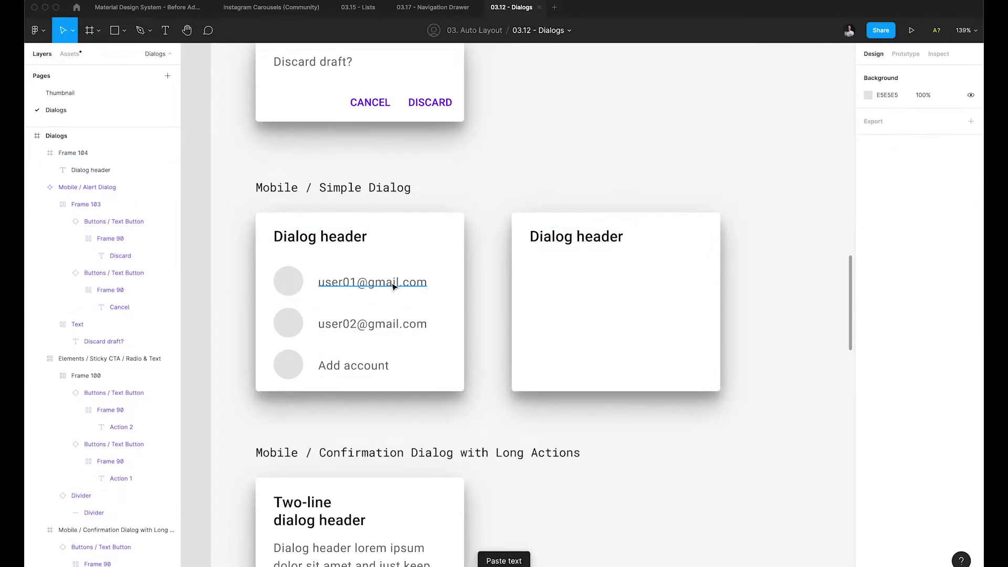
Place a List Item / Icon & Text instance below the new dialog's header at X 0, Y 64
scroll(556, 198, down, 5)
drag(690, 157, 468, 263)
scroll(325, 243, up, 5)
key(alt)
key(shift+Down)
key(Up)
key(Up)
scroll(487, 280, left, 3)
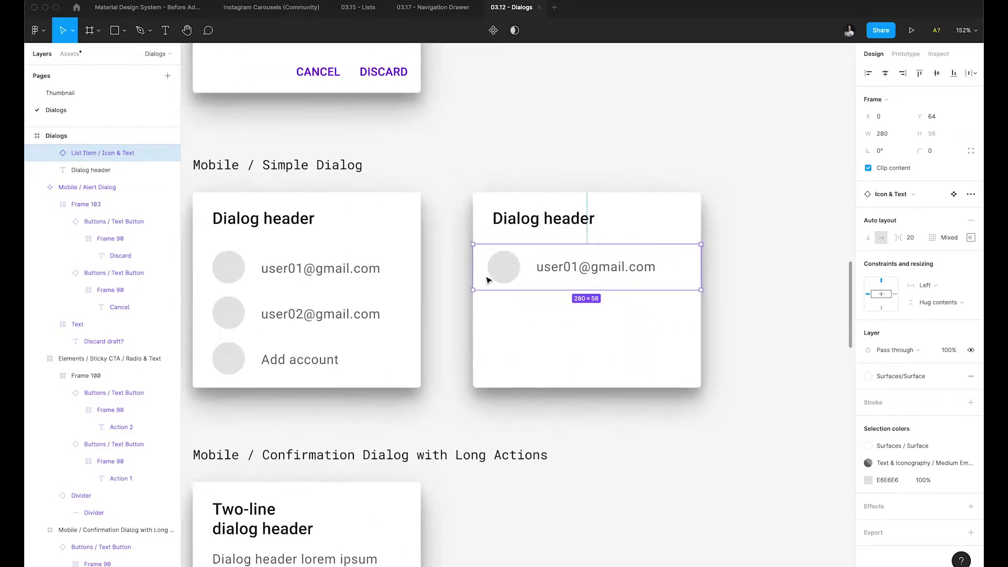
scroll(488, 280, left, 2)
Duplicate the list item twice to stack three rows in the new dialog, and select the dialog frame
key(ctrl+d)
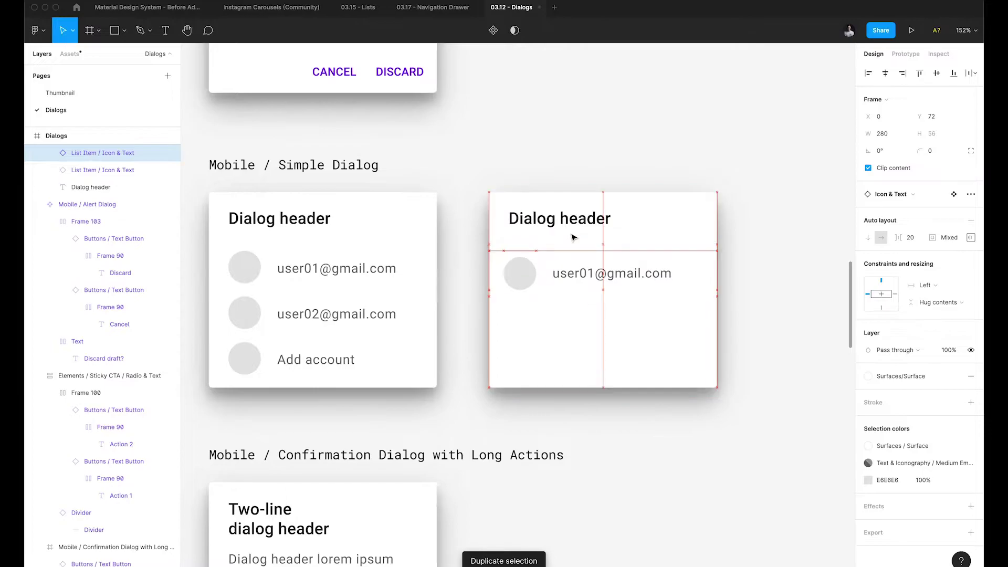
key(ctrl+d)
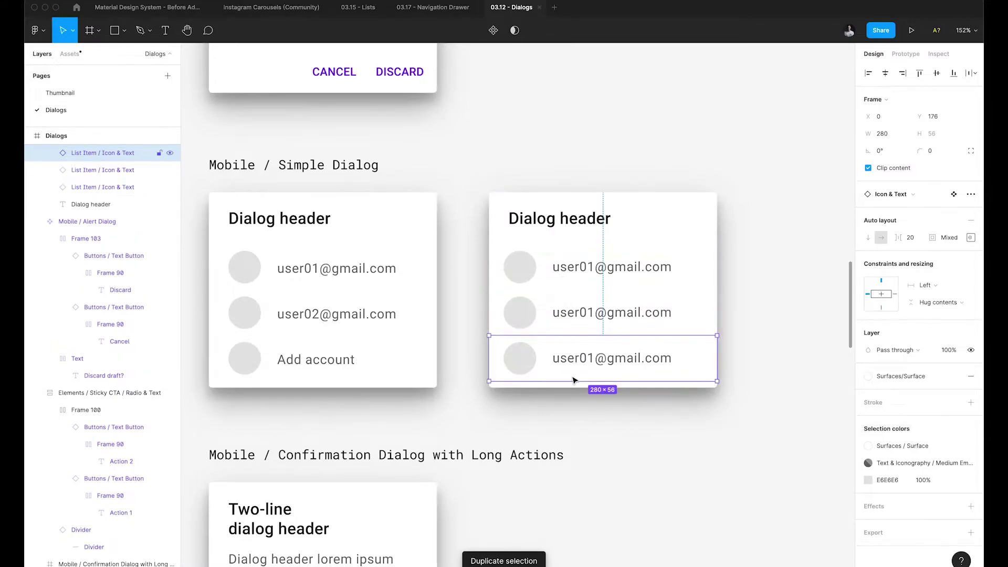
click(566, 404)
scroll(565, 404, down, 2)
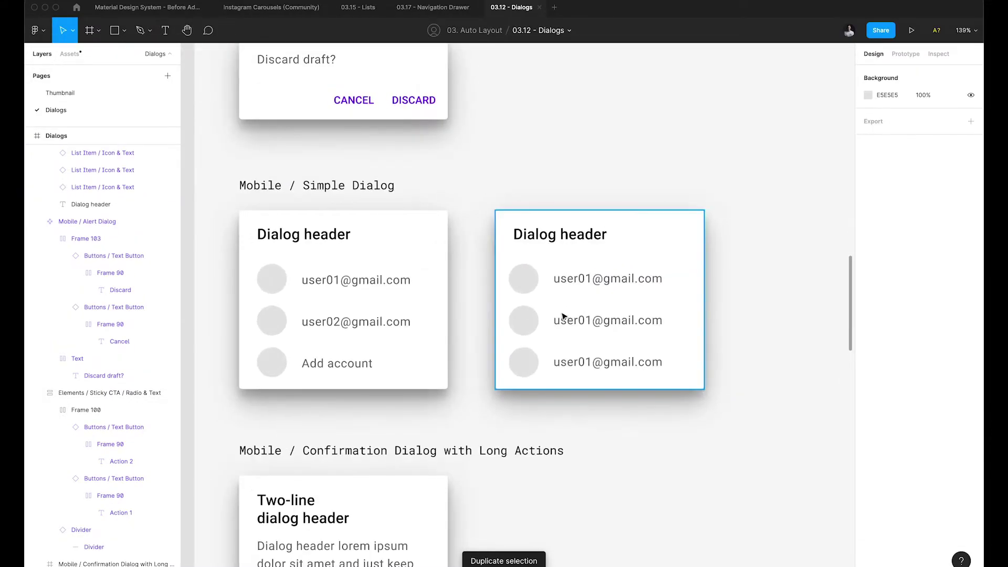
scroll(472, 297, right, 1)
scroll(473, 297, up, 1)
click(517, 237)
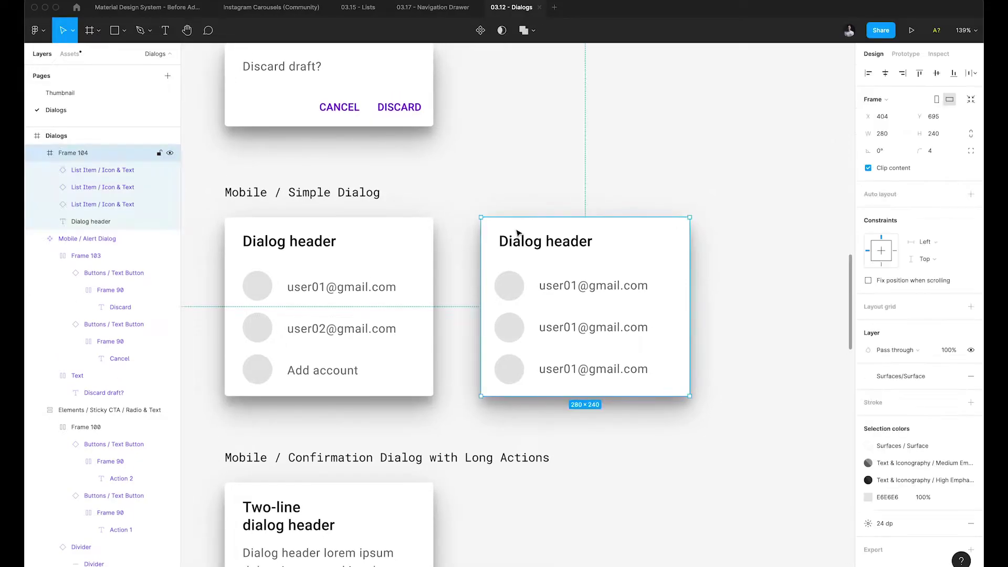
Apply auto layout to the new Simple Dialog frame and wrap its "Dialog header" text in its own auto-layout frame
key(shift+a)
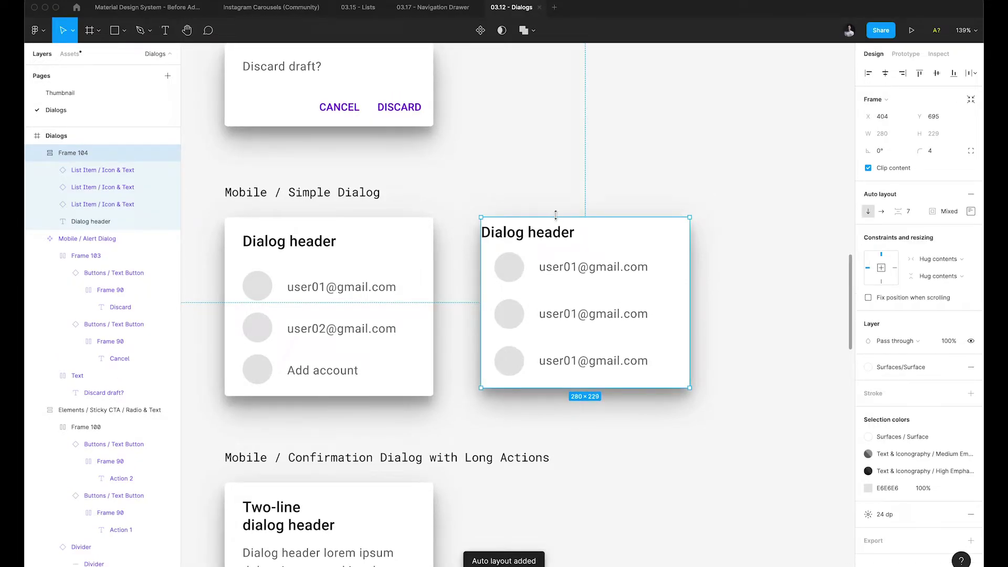
double_click(533, 232)
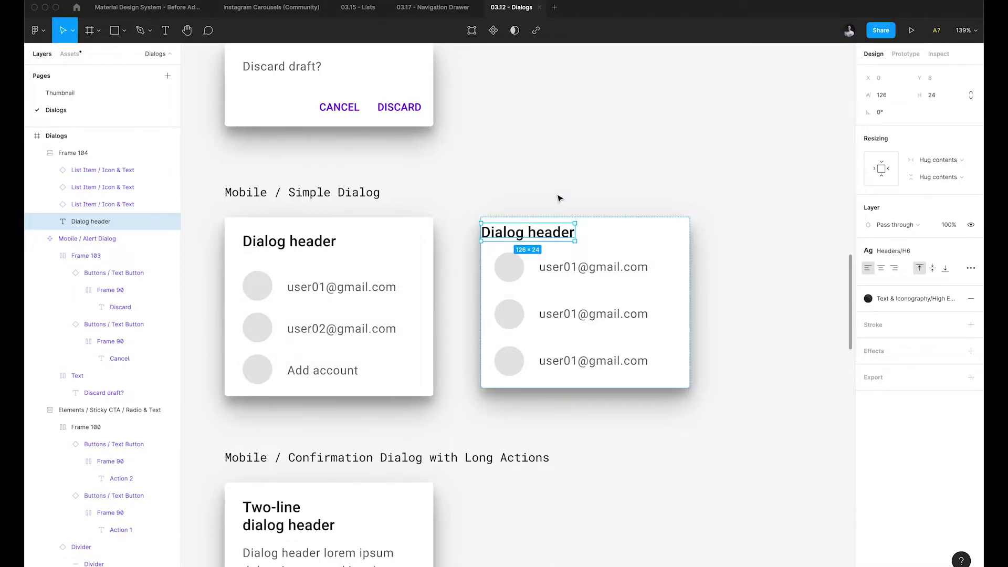
key(shift+a)
click(948, 194)
key(Return)
super+click(261, 243)
key(alt)
double_click(528, 232)
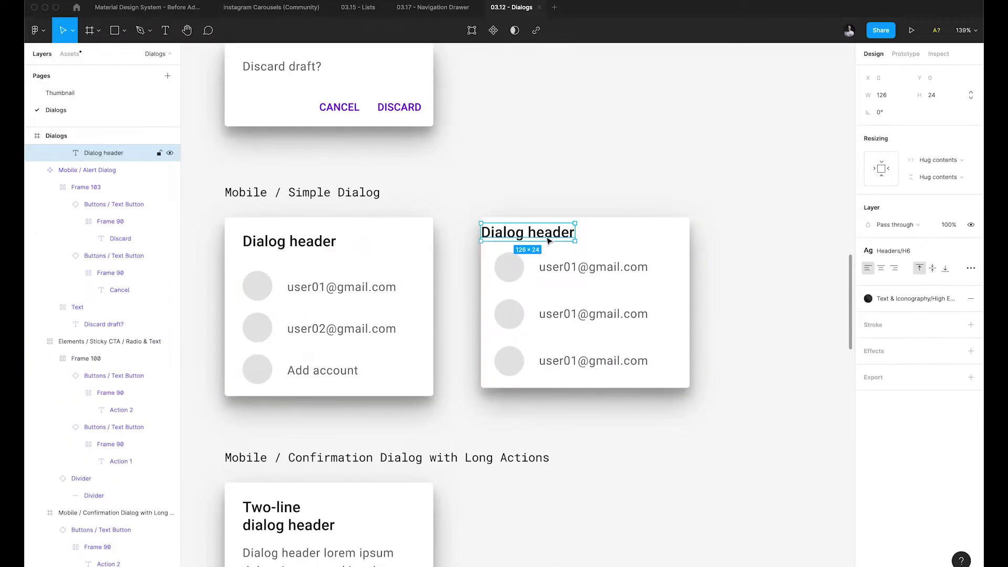
Set the header frame's padding to 20 vertically and 24 horizontally
key(shift+a)
click(970, 189)
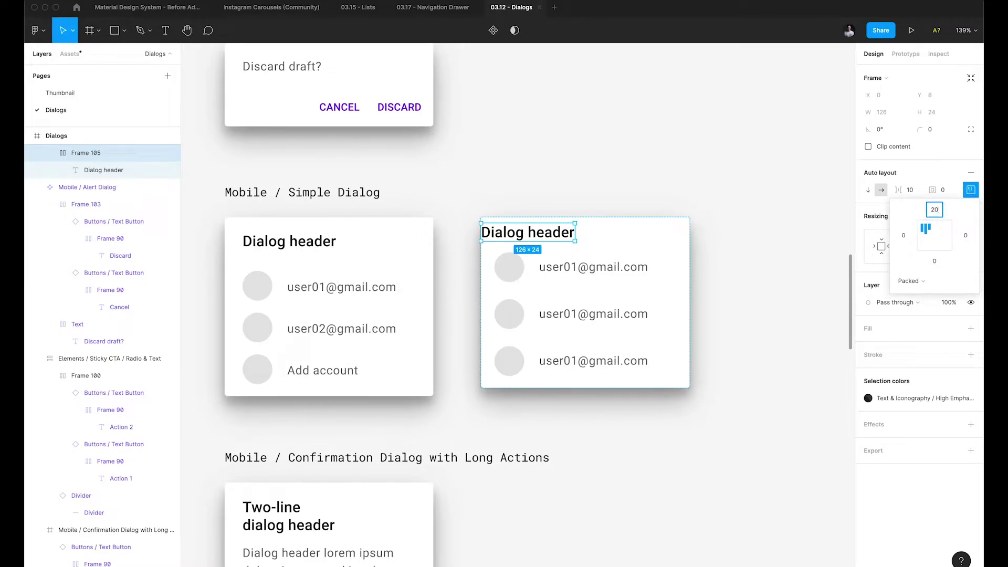
click(947, 189)
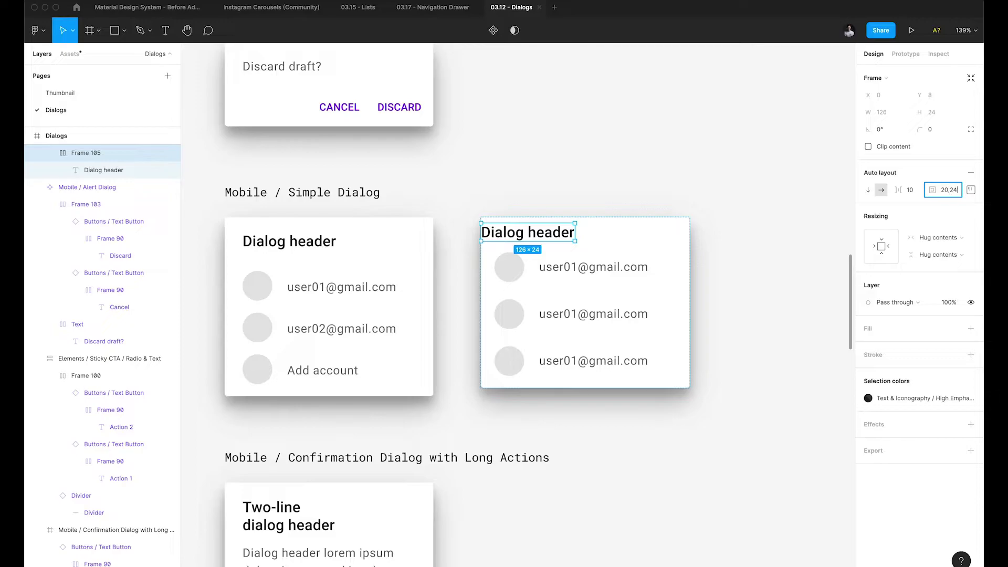
key(Return)
Set the new Simple Dialog frame's top padding to 0
click(651, 221)
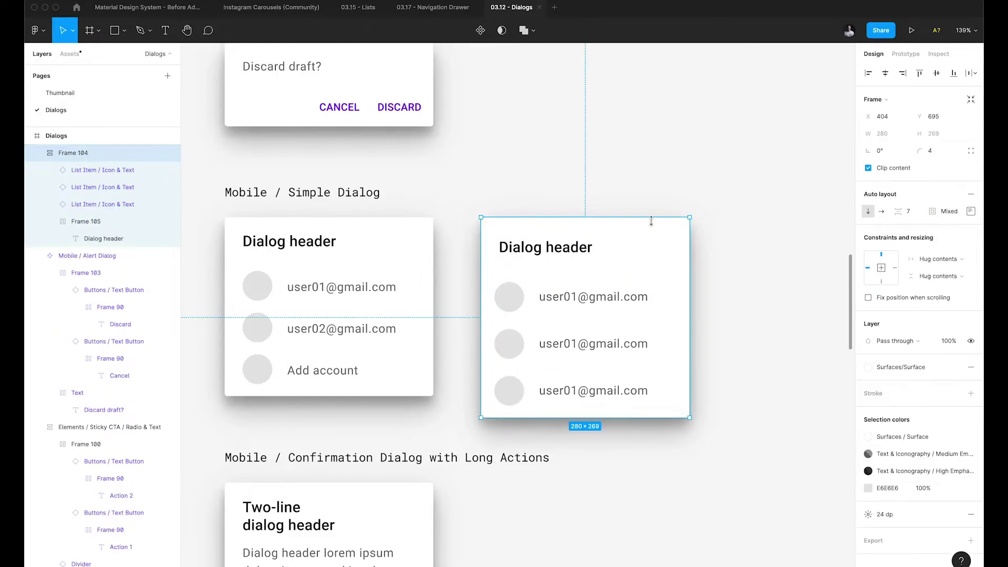
click(920, 212)
key(Escape)
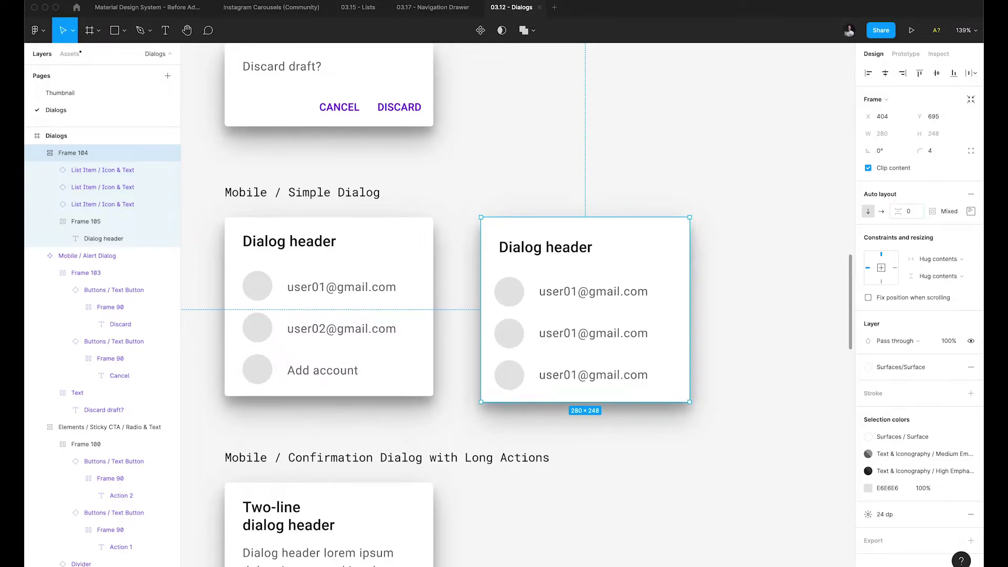
click(970, 211)
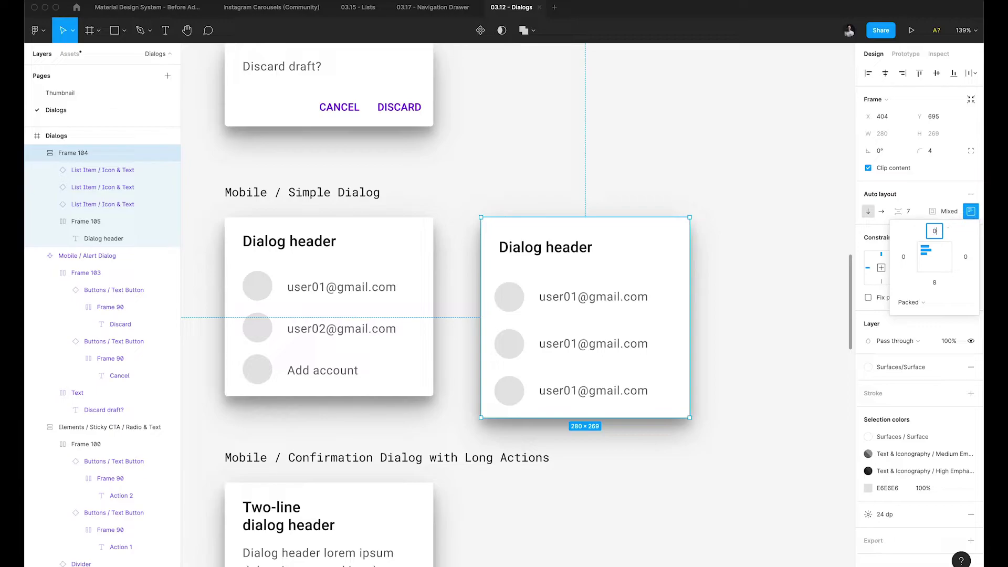
text(0)
key(Return)
click(668, 147)
Make the header frame fill the new dialog's width
super+click(578, 242)
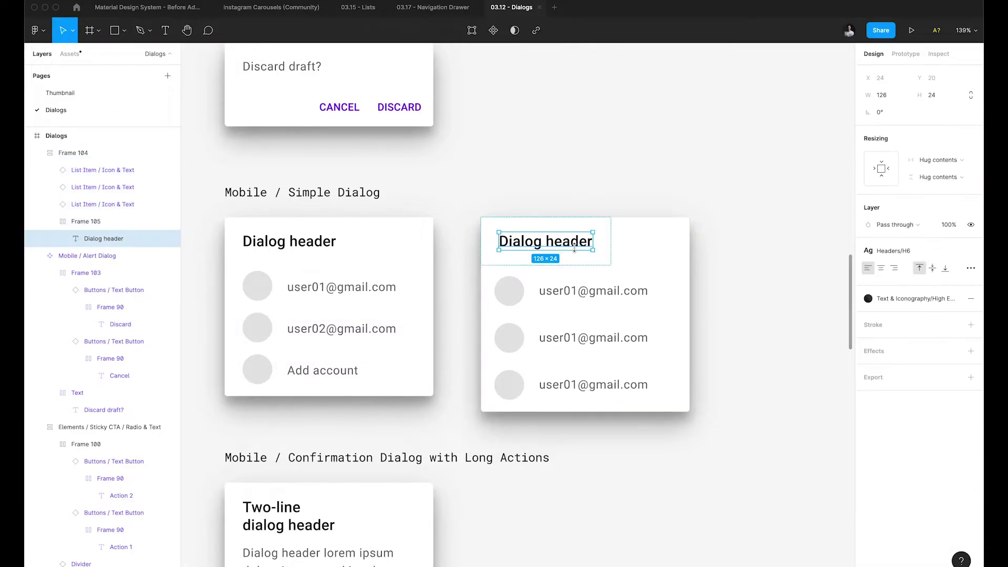
key(Escape)
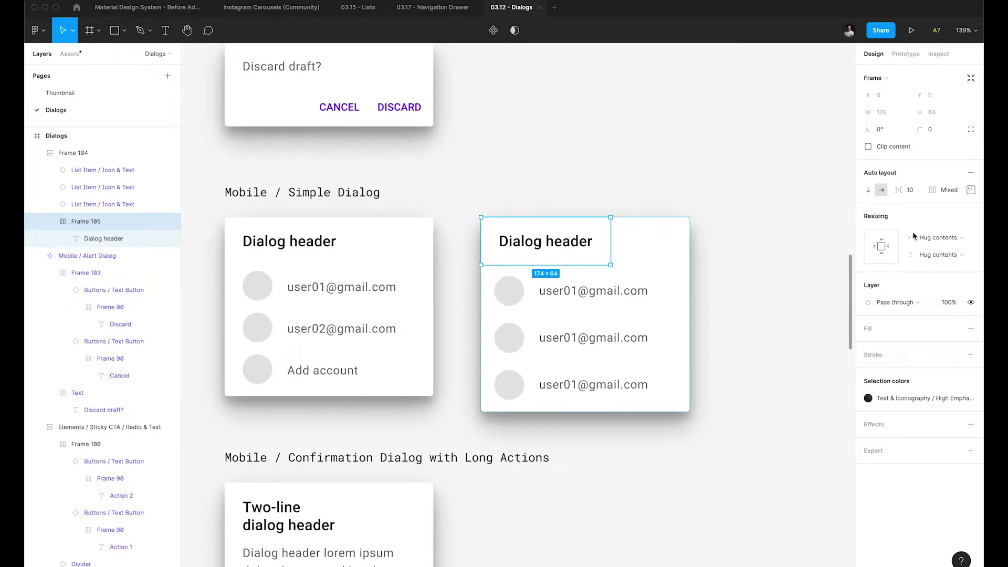
click(896, 246)
Widen the "Dialog header" text box to 232, leaving 24 at both sides of the header frame
double_click(571, 249)
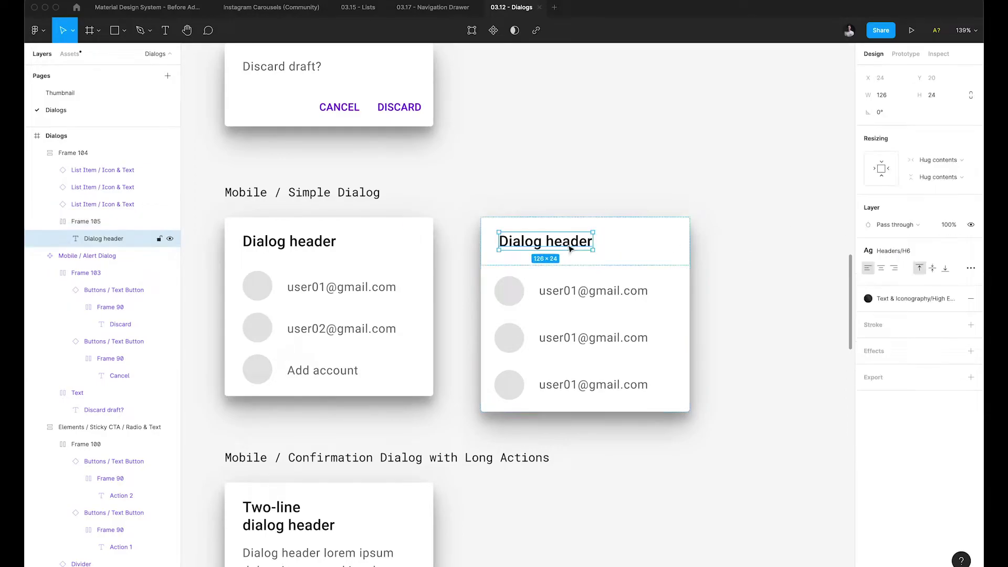
drag(593, 241, 674, 242)
double_click(674, 243)
scroll(674, 243, up, 5)
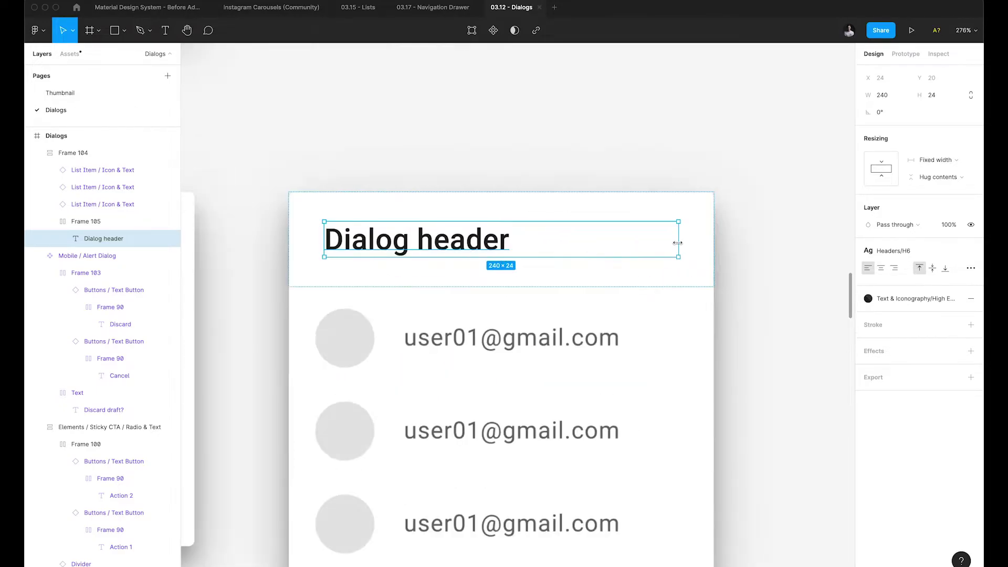
drag(512, 240, 665, 237)
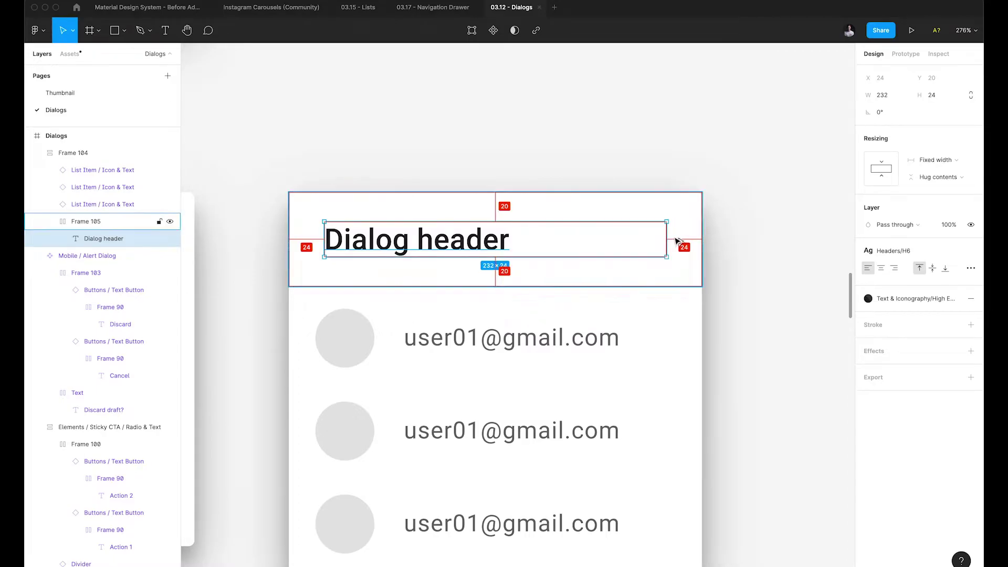
scroll(662, 236, up, 5)
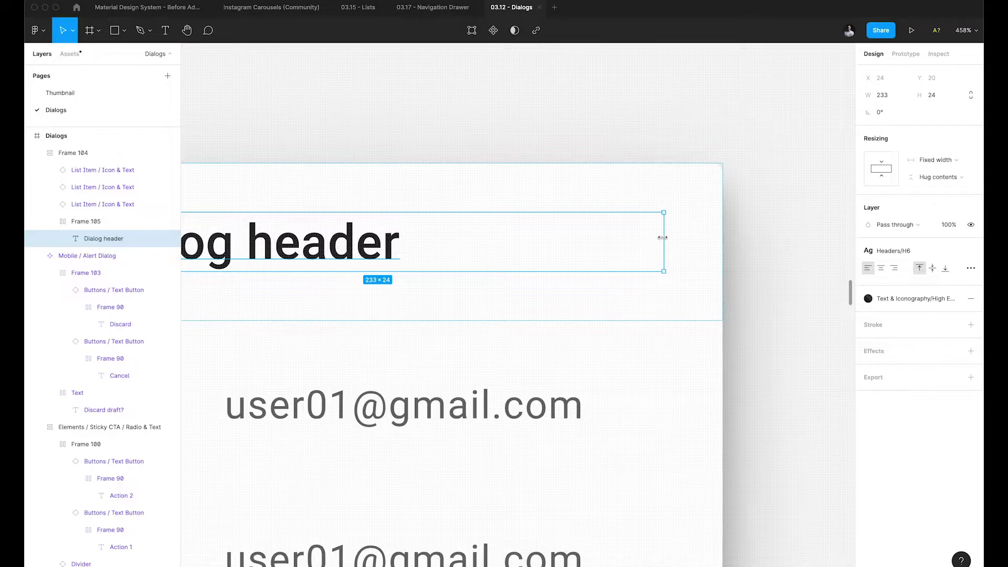
scroll(677, 239, down, 5)
scroll(590, 173, down, 10)
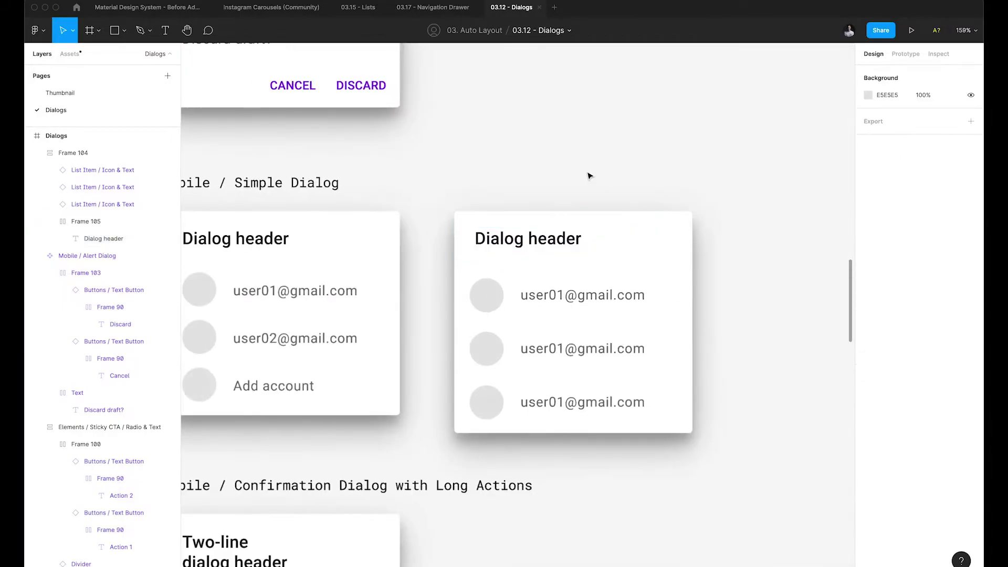
Set the spacing between items in the new Simple Dialog frame to 0
click(569, 204)
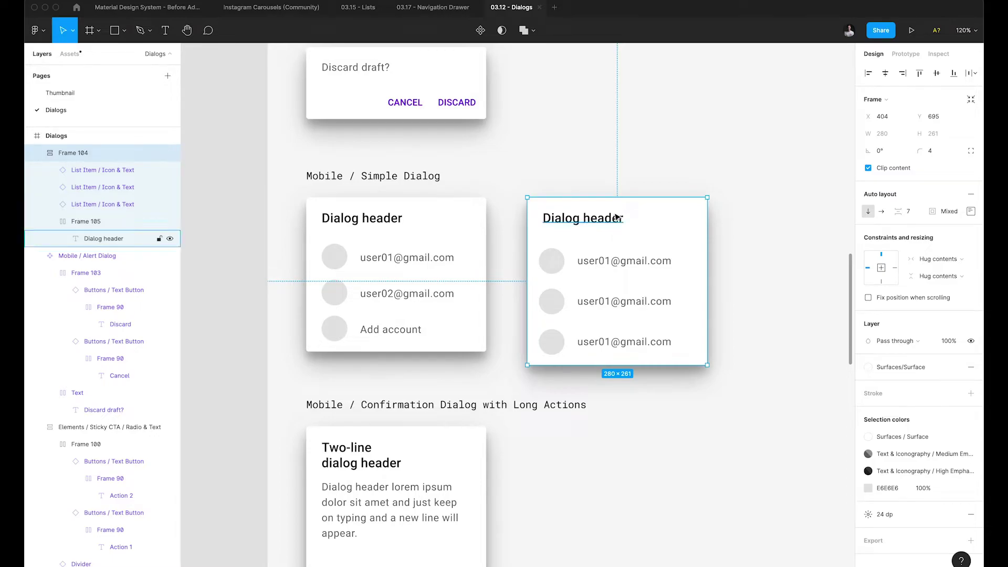
click(622, 212)
click(635, 237)
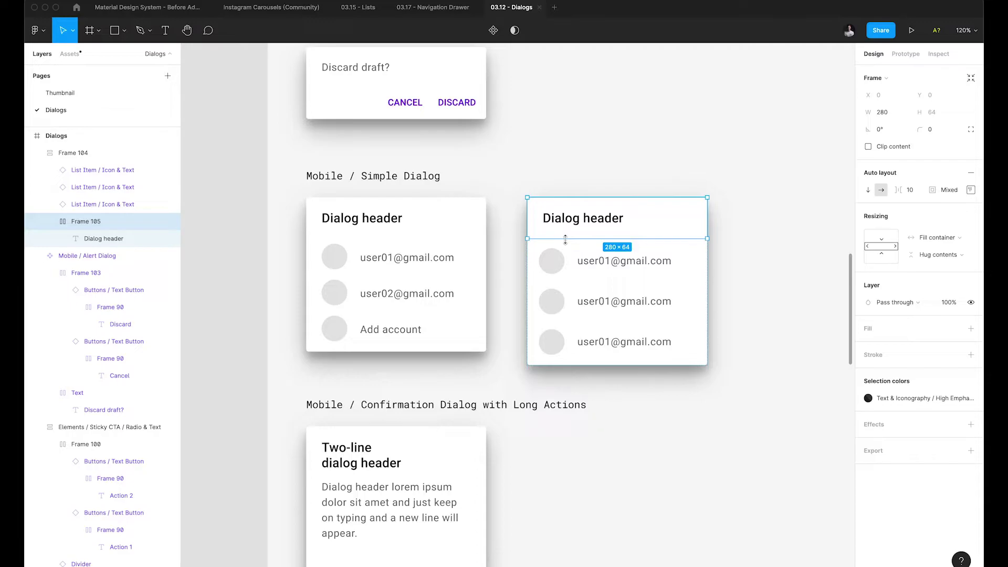
key(Escape)
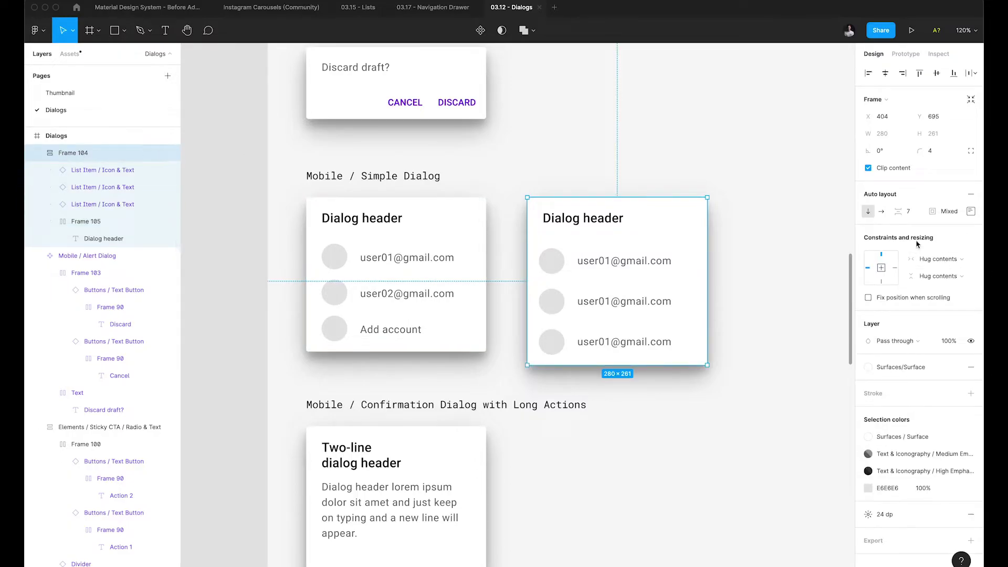
click(913, 214)
key(Return)
click(790, 284)
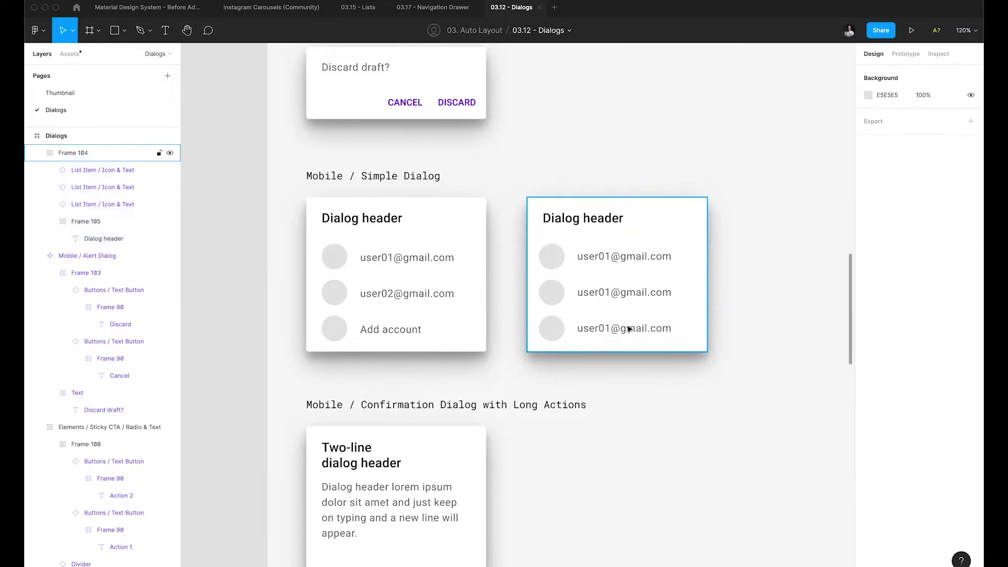
Test the dialog's auto layout by adding extra lines of text to the first list item, and revert them
super+click(607, 340)
key(shift+Return)
key(shift+Return)
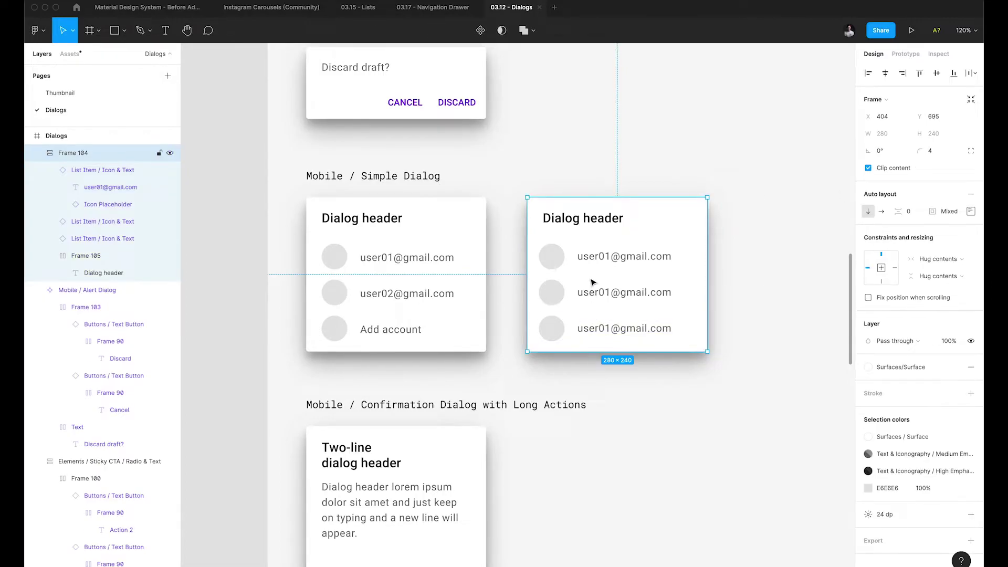
super+click(598, 252)
key(Return)
key(Right)
key(Return)
text(asd)
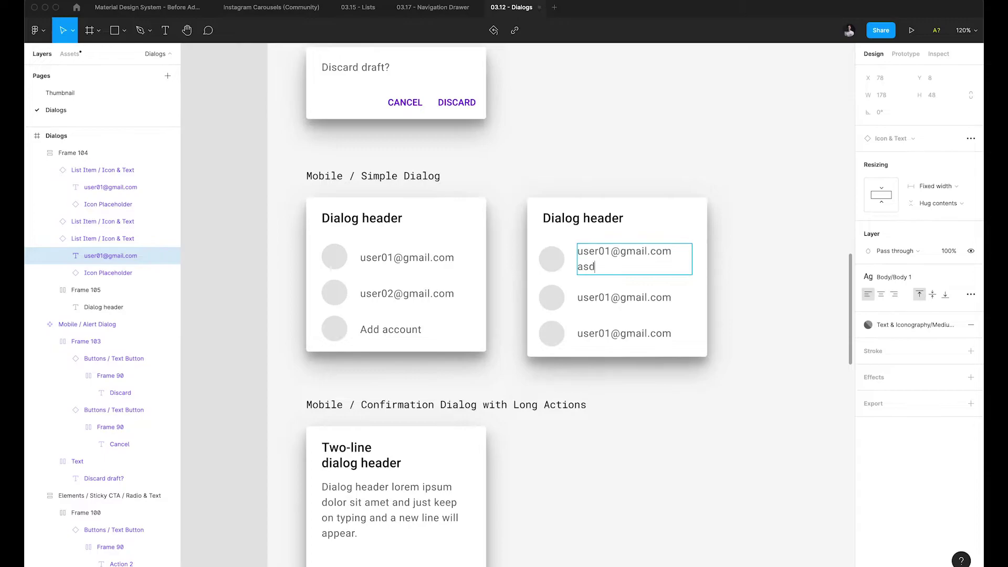
key(Return)
text(as)
key(Return)
text(da)
key(Return)
text(sd)
key(BackSpace)
key(BackSpace)
key(BackSpace)
key(BackSpace)
key(BackSpace)
key(BackSpace)
key(BackSpace)
key(BackSpace)
key(BackSpace)
key(BackSpace)
key(BackSpace)
key(BackSpace)
key(super+z)
key(Escape)
click(742, 272)
Test the header's resizing by replacing its text with several lines of filler, and restore "Dialog header"
super+click(610, 224)
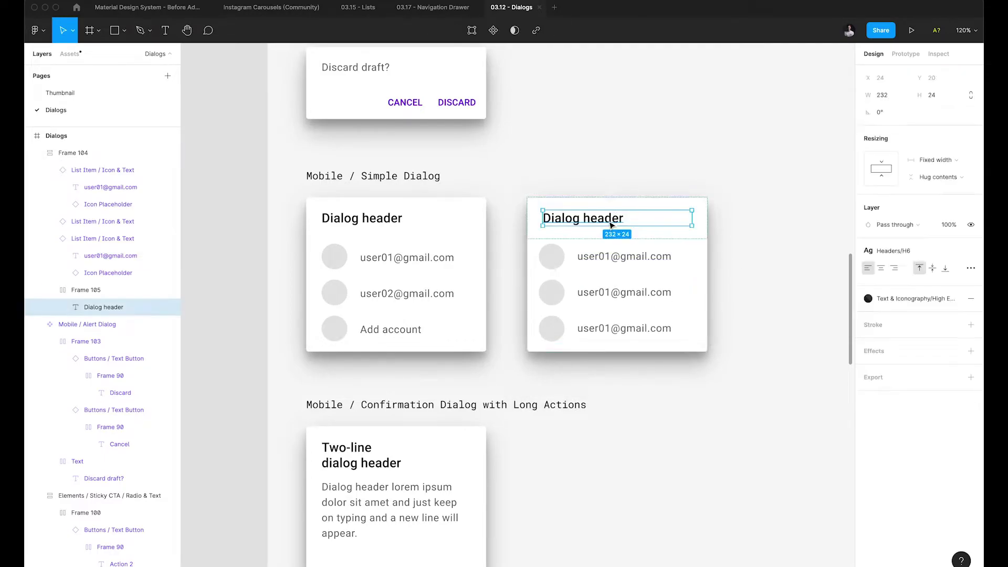
key(Return)
text(asda)
key(Return)
text(sd)
key(Return)
text(as d asd)
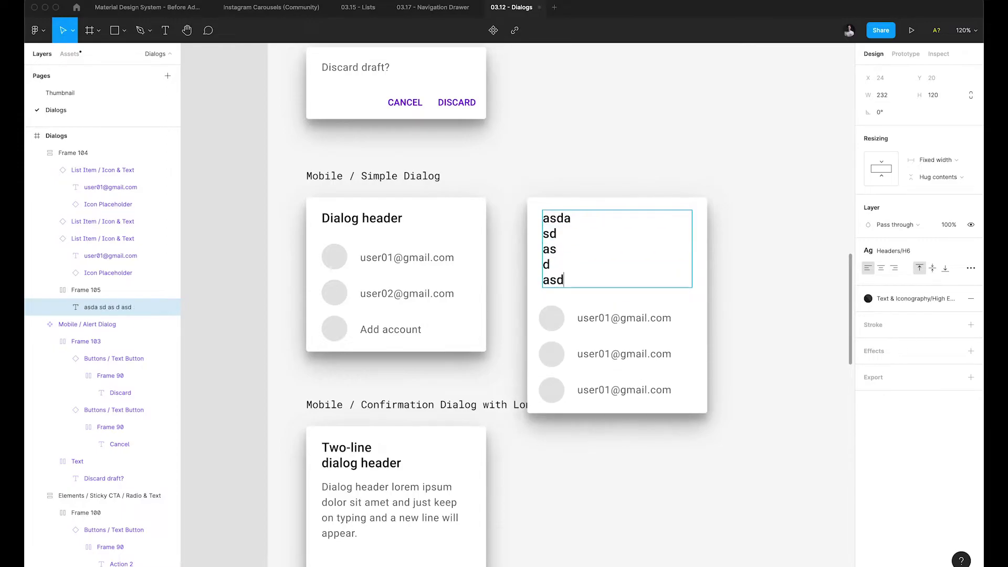
key(BackSpace)
key(BackSpace)
key(BackSpace)
key(BackSpace)
key(BackSpace)
key(BackSpace)
key(BackSpace)
key(BackSpace)
key(BackSpace)
key(ctrl+z)
key(ctrl+z)
key(ctrl+z)
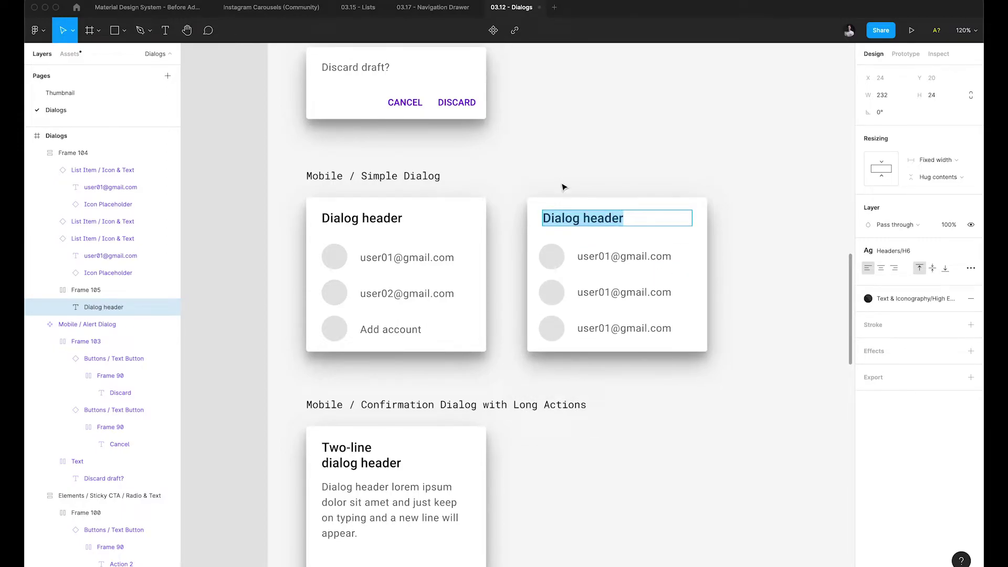
click(563, 187)
Rename the new dialog frame "Mobile / Simple Dialog" and turn it into a component
scroll(563, 187, down, 4)
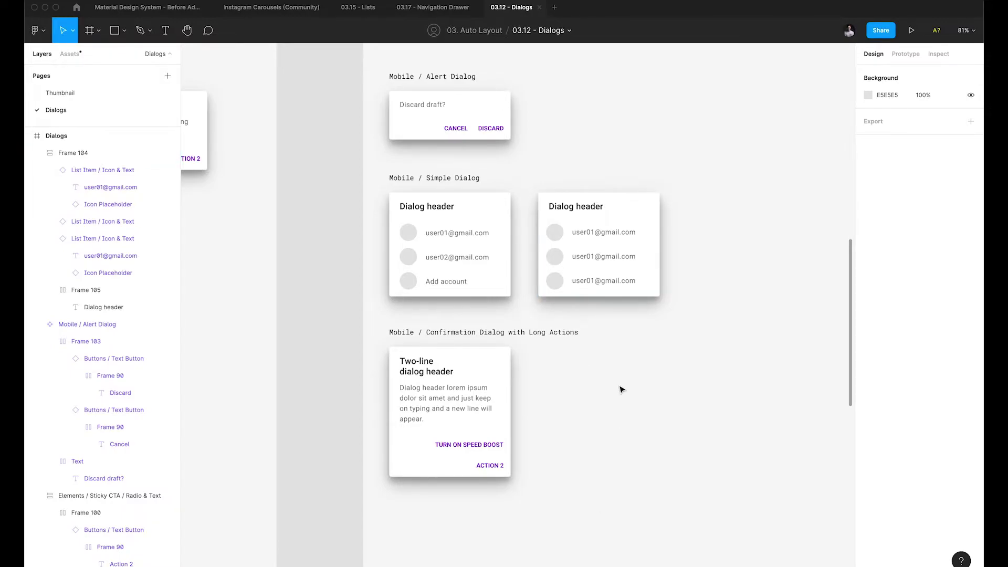
scroll(621, 389, right, 5)
click(492, 236)
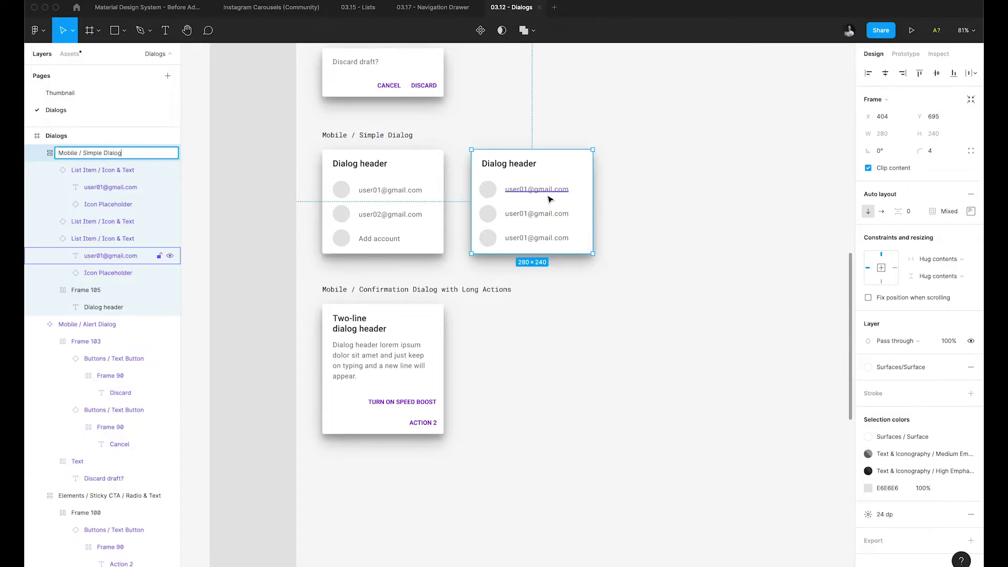
key(ctrl+alt+k)
Delete the original Simple Dialog and move the new component into its place at X 60, Y 695
click(427, 181)
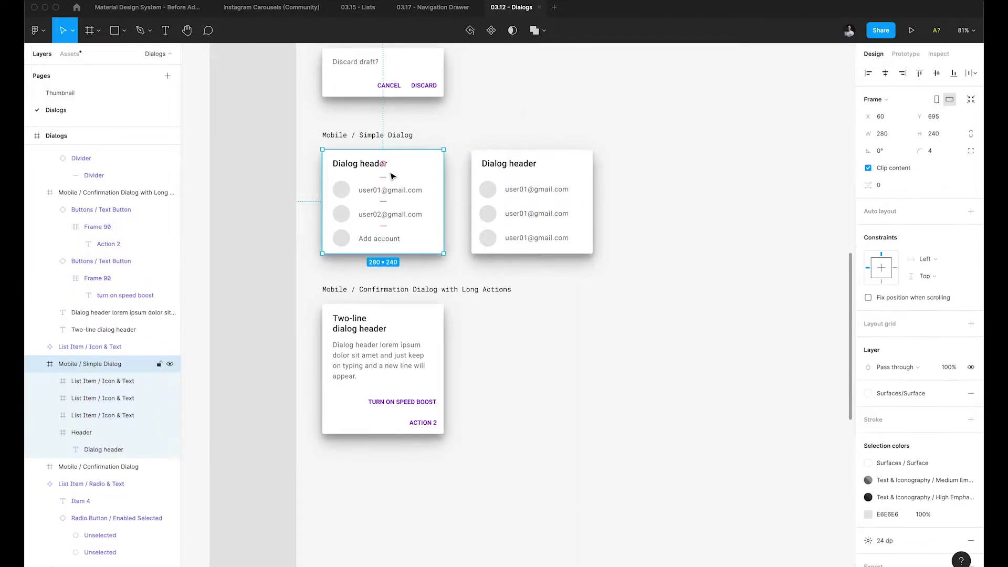
key(Delete)
click(498, 188)
drag(498, 188, 340, 181)
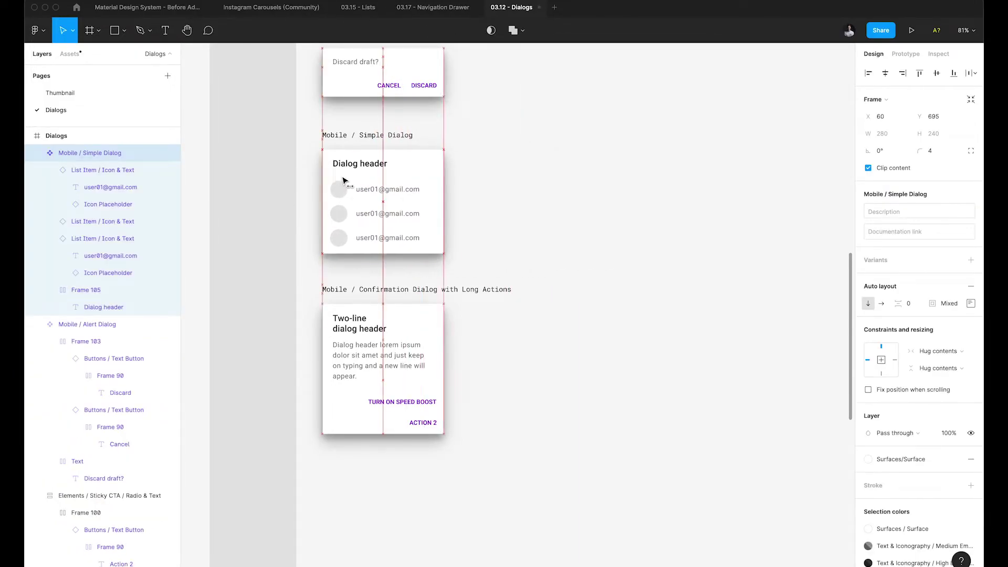
click(489, 217)
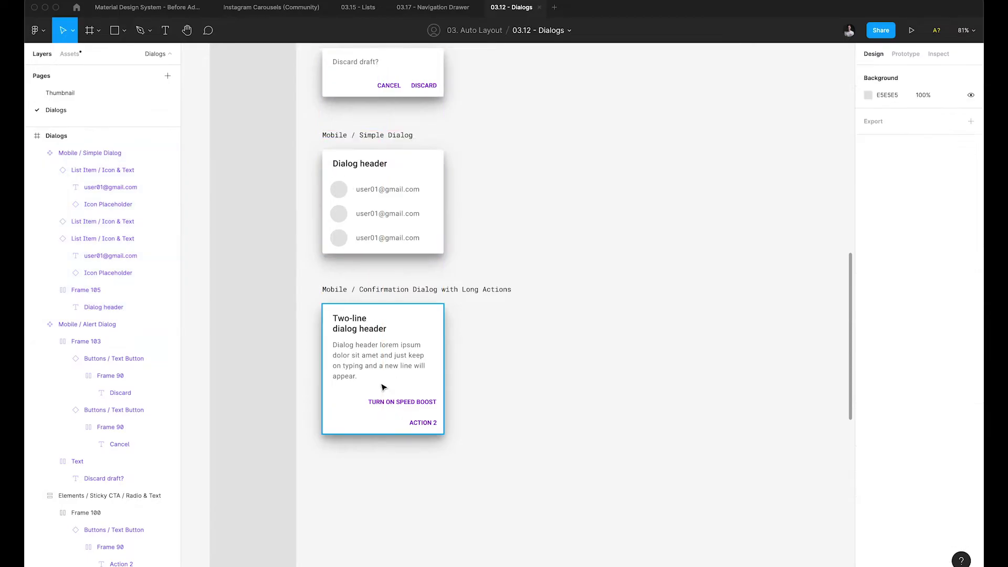
Draw a frame beside the Confirmation Dialog with Long Actions and size it to 280 by 300
click(383, 387)
scroll(382, 387, down, 3)
scroll(383, 387, up, 5)
scroll(382, 388, right, 2)
scroll(383, 387, left, 2)
scroll(383, 386, up, 3)
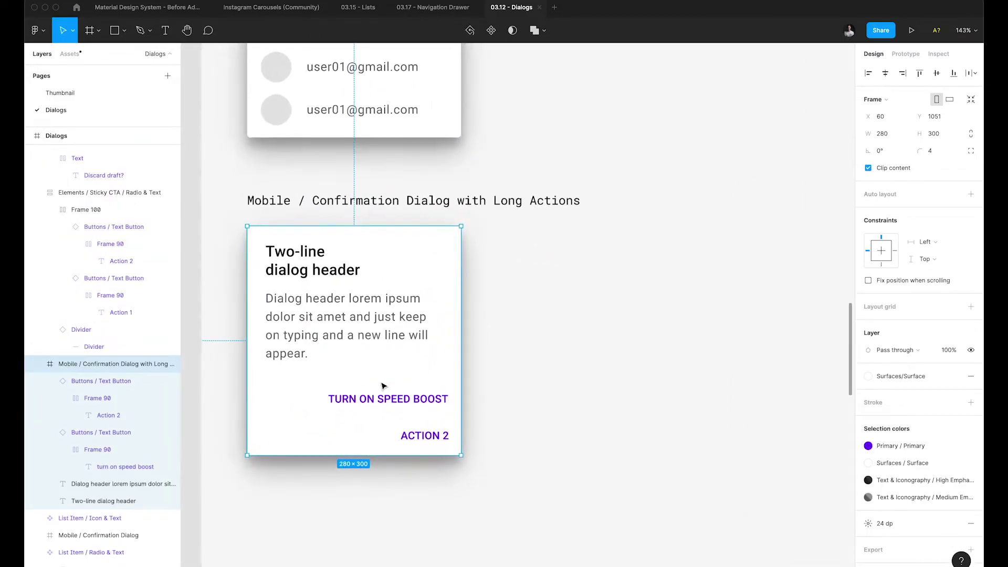
scroll(419, 329, down, 2)
key(alt)
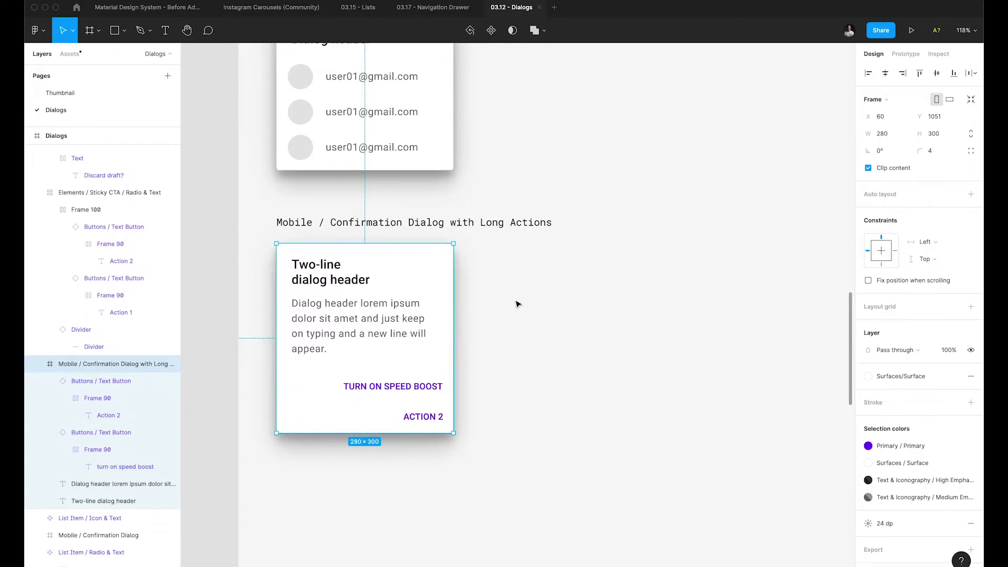
key(f)
drag(494, 282, 602, 386)
click(890, 132)
text(280)
key(Tab)
text(300)
key(Return)
Apply the original Confirmation Dialog's styling to the new frame and align it at X 404, Y 1051
key(super+alt+v)
drag(610, 351, 605, 314)
click(711, 311)
Copy the header, body text and both text buttons from the original Confirmation Dialog into the new frame, and select the frame
super+click(346, 282)
shift+click(352, 306)
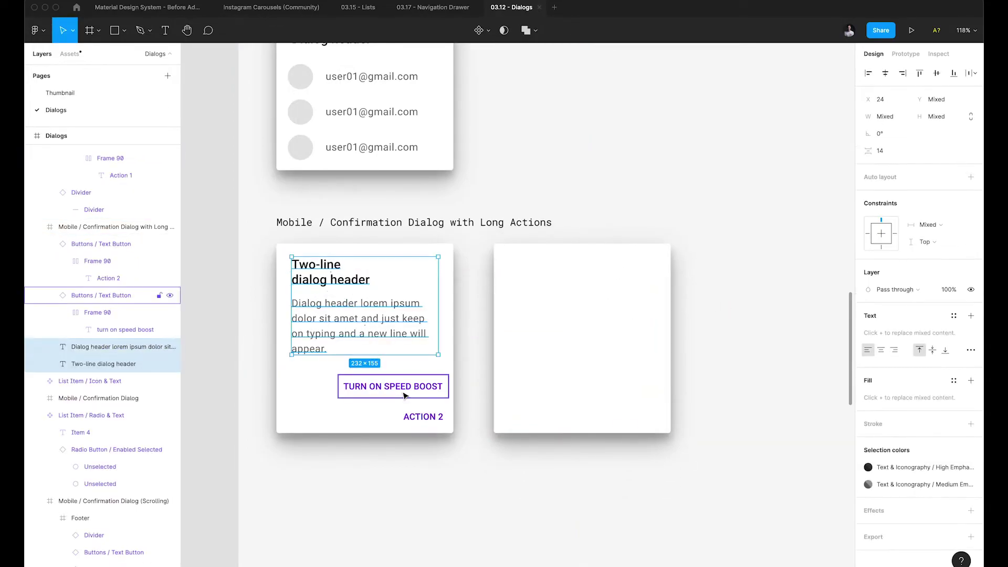
shift+super+click(405, 394)
shift+super+click(416, 417)
key(super+c)
click(558, 348)
key(super+v)
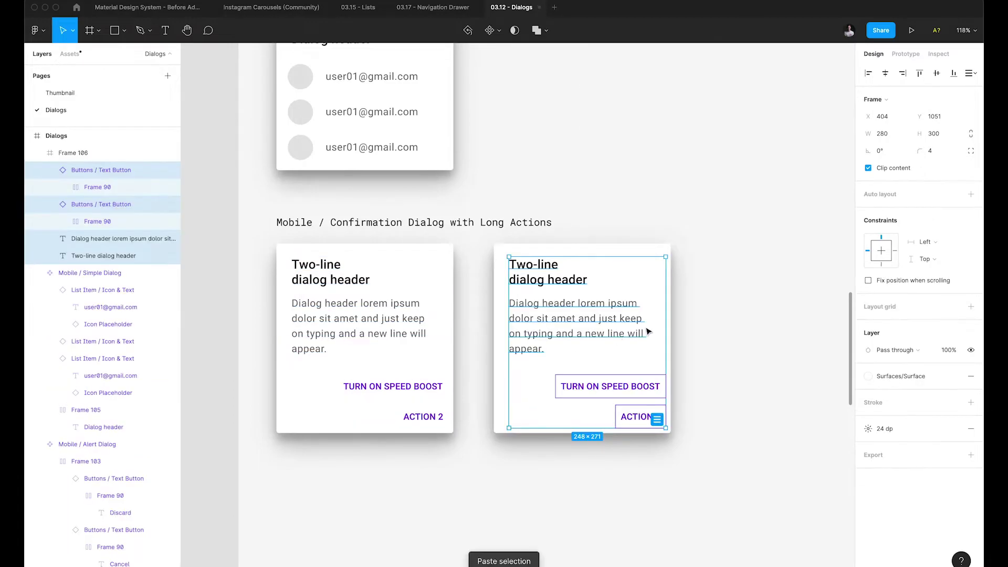
click(729, 302)
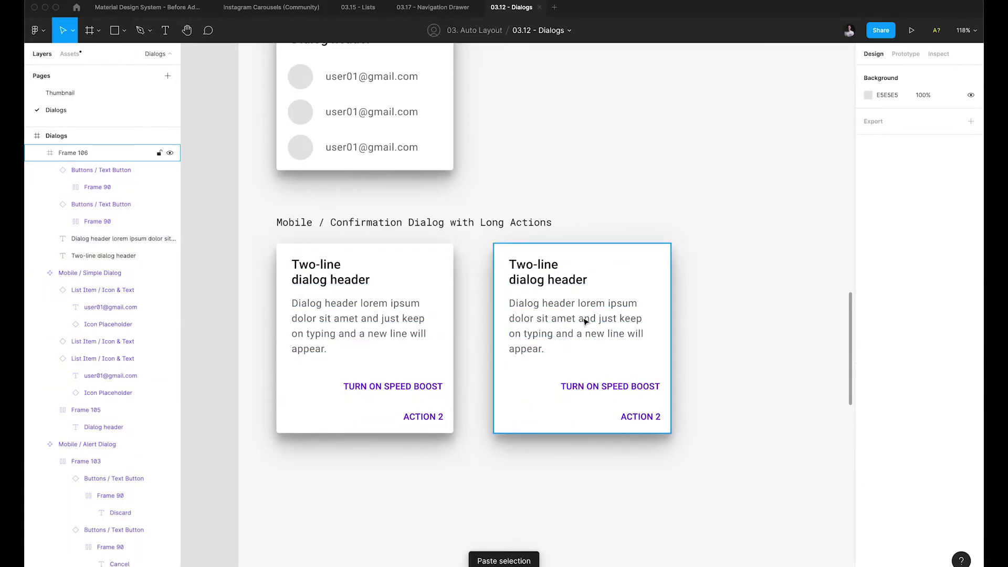
click(635, 307)
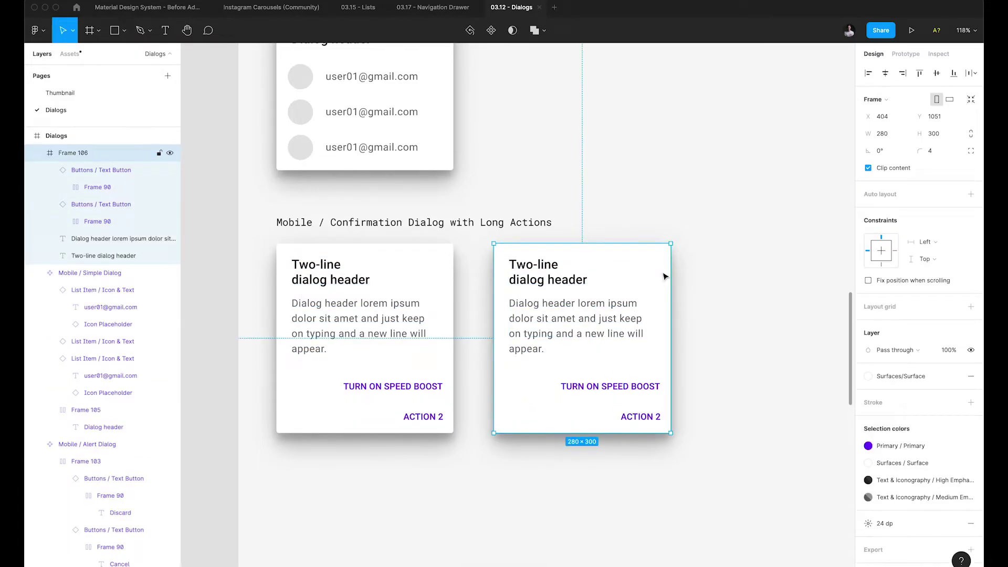
Add auto layout to the new dialog frame and wrap its header and body text in a nested auto-layout frame
key(shift+a)
click(700, 293)
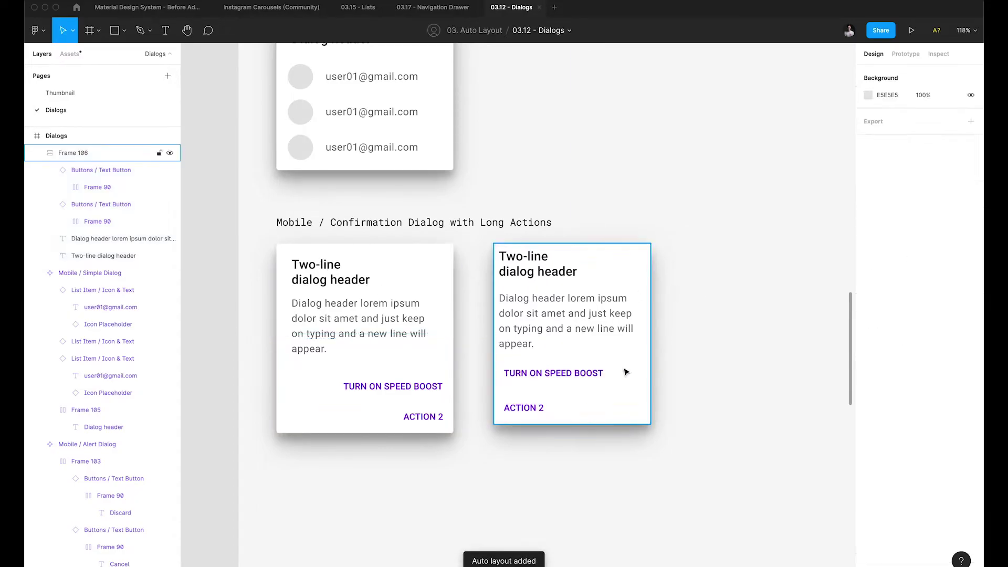
click(572, 314)
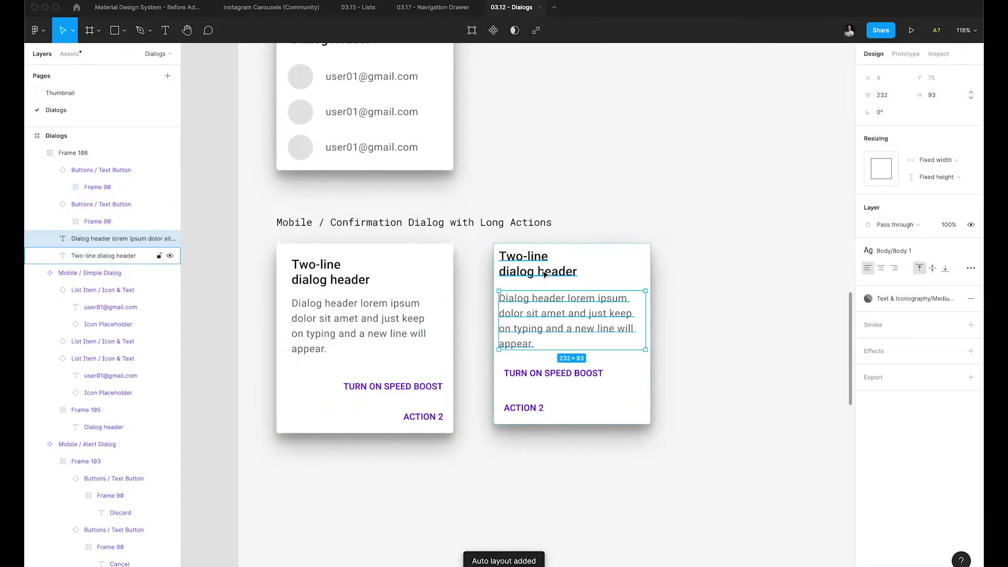
shift+click(530, 255)
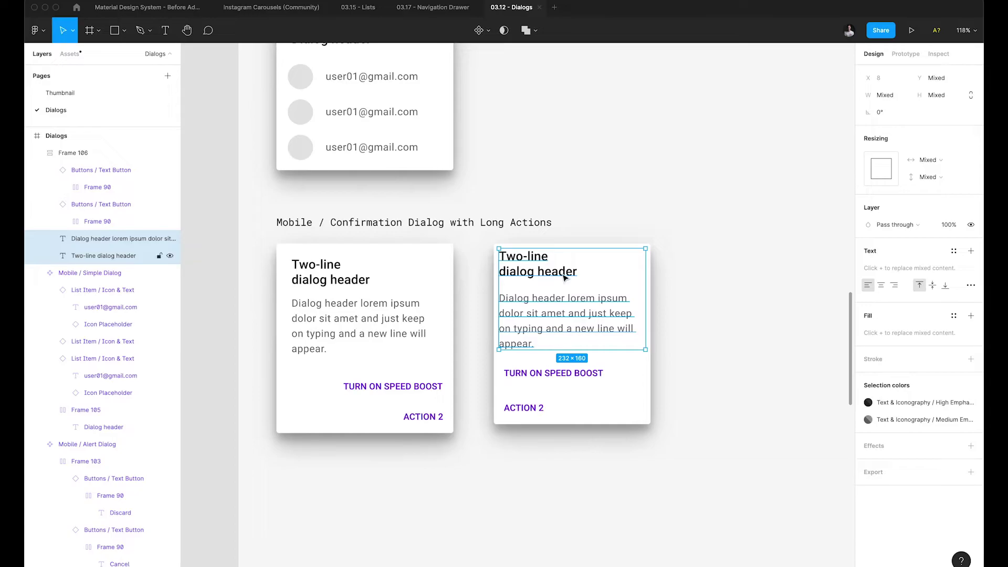
key(shift+a)
Check the header-to-body gap in the original dialog and set the new text frame's item spacing to 16
click(336, 315)
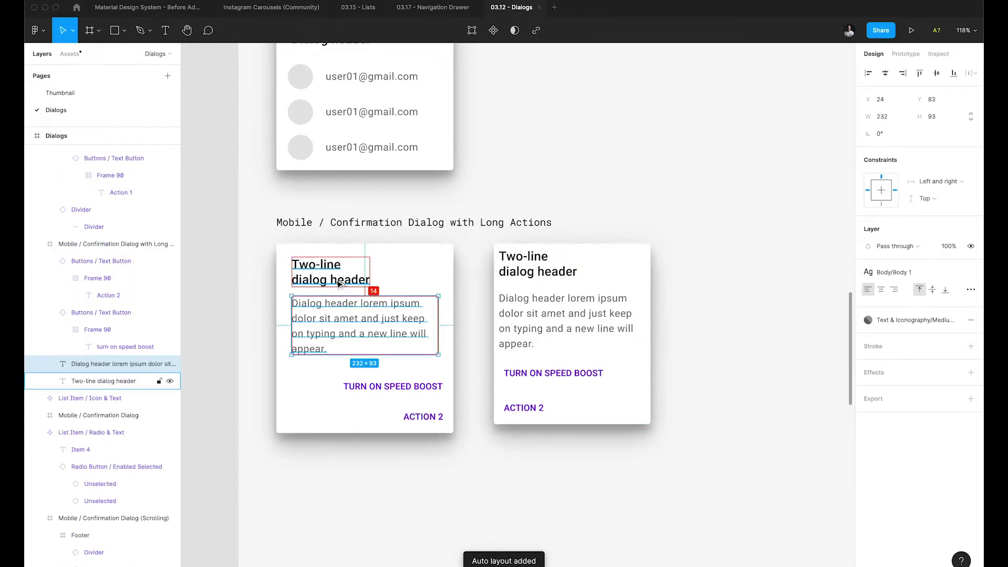
click(534, 320)
shift+click(576, 273)
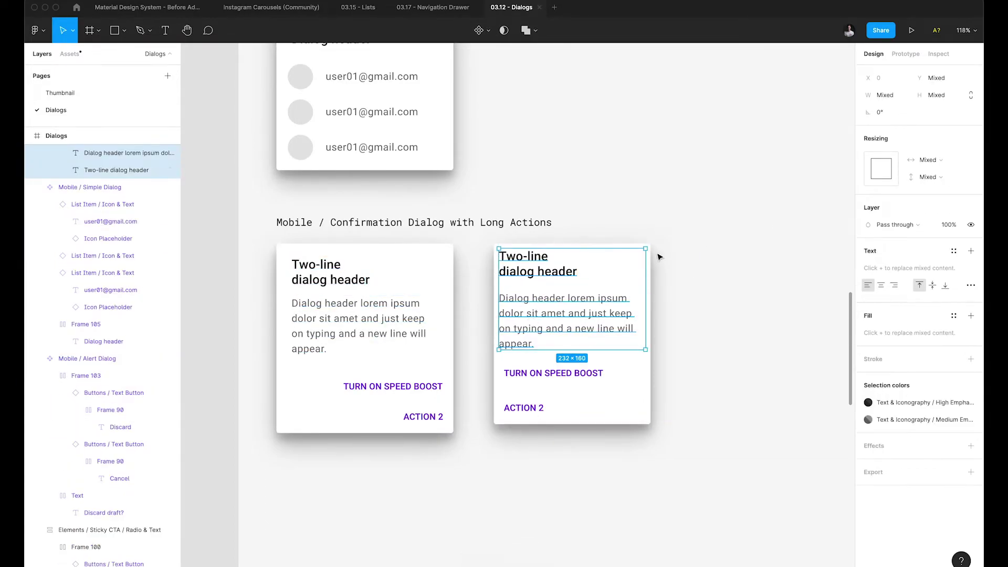
key(shift+a)
click(918, 193)
key(Return)
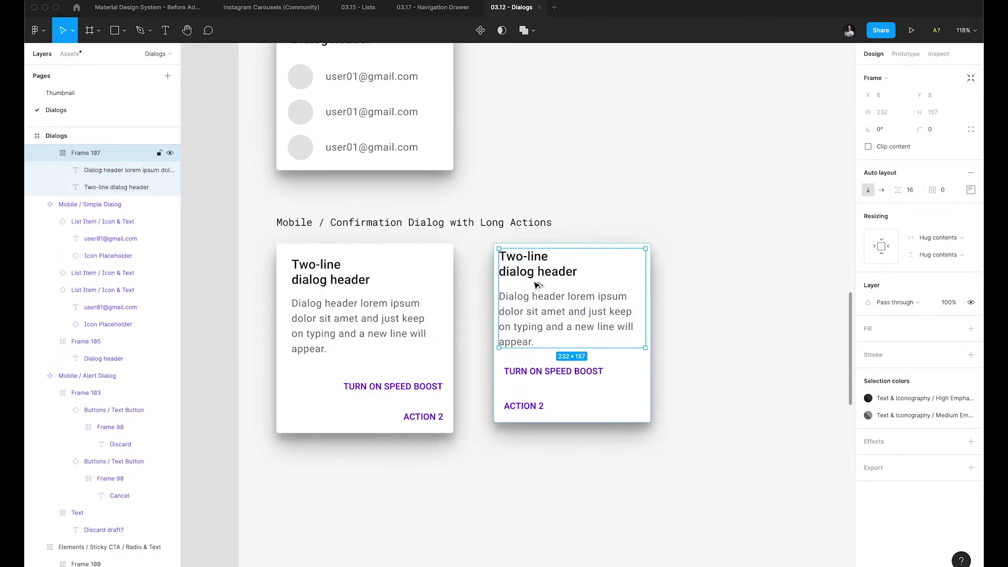
Set the new dialog frame's auto-layout padding to 0
click(494, 286)
click(955, 216)
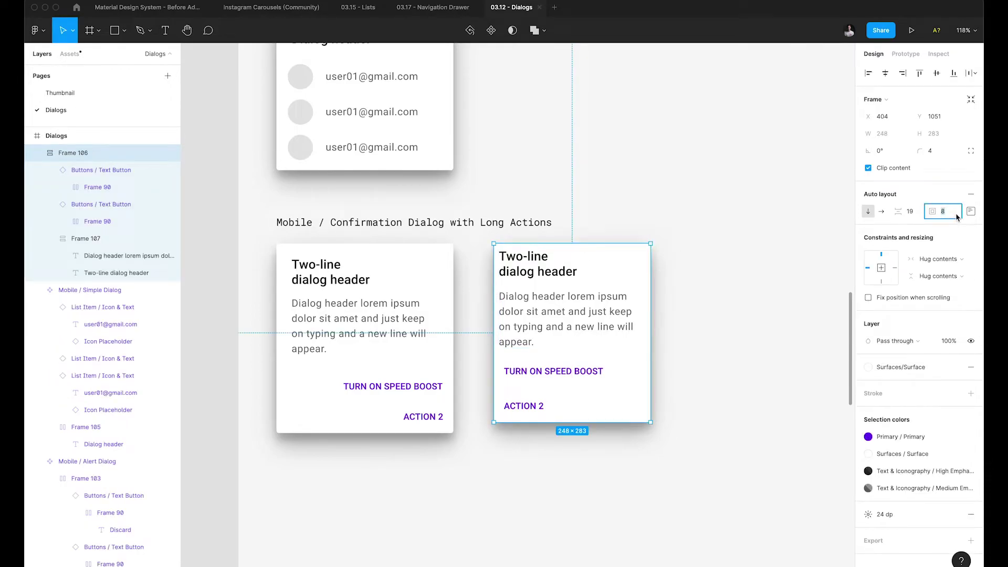
key(Return)
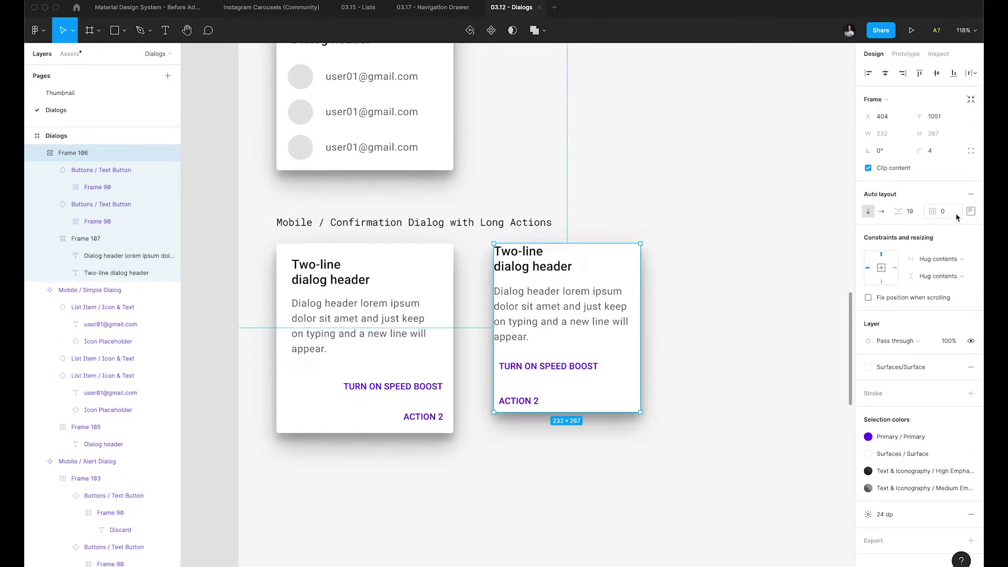
click(742, 299)
Compare the original's text offsets and pad the new header and body text frame with 20 on top and 24 on both sides
click(117, 273)
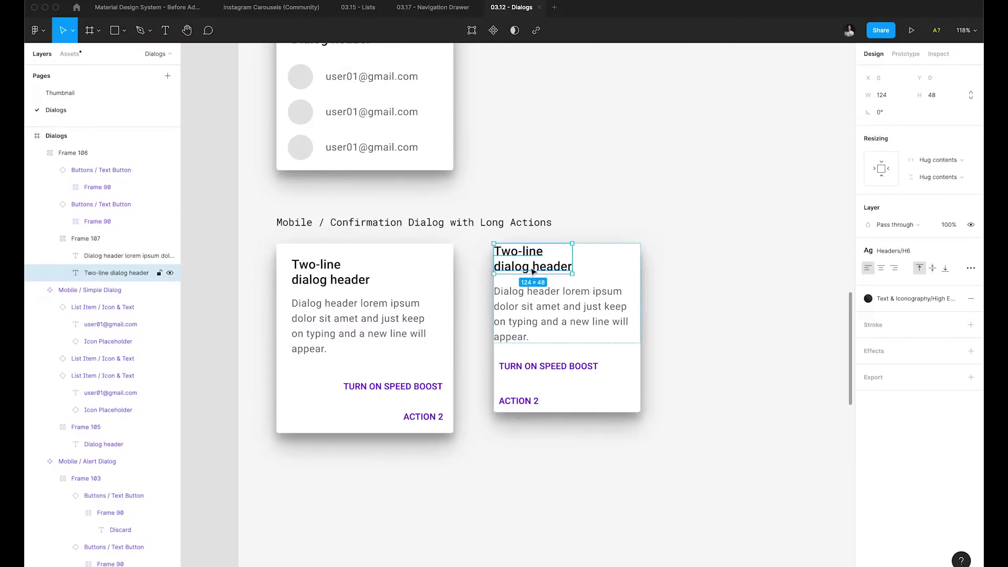
click(348, 279)
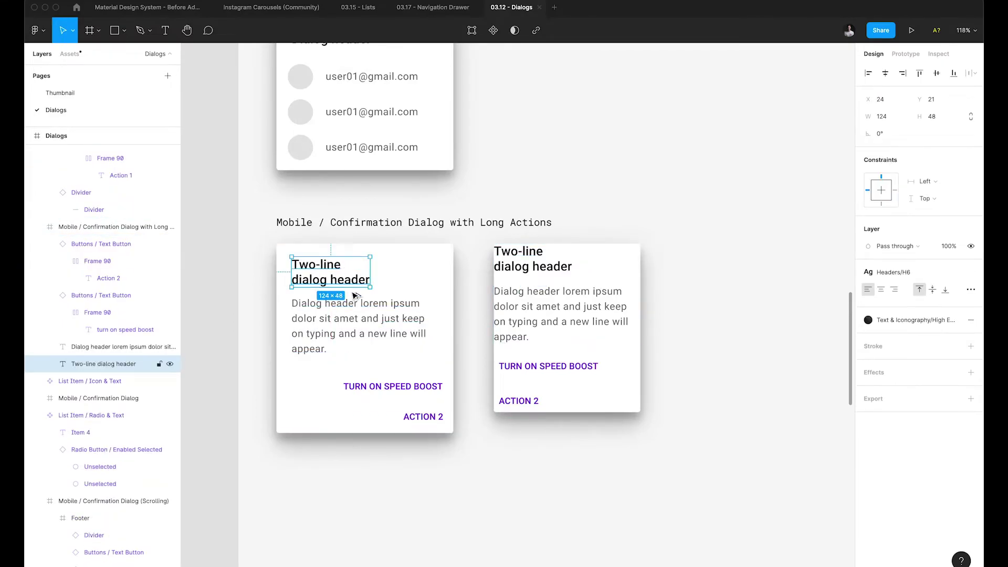
click(305, 309)
click(552, 288)
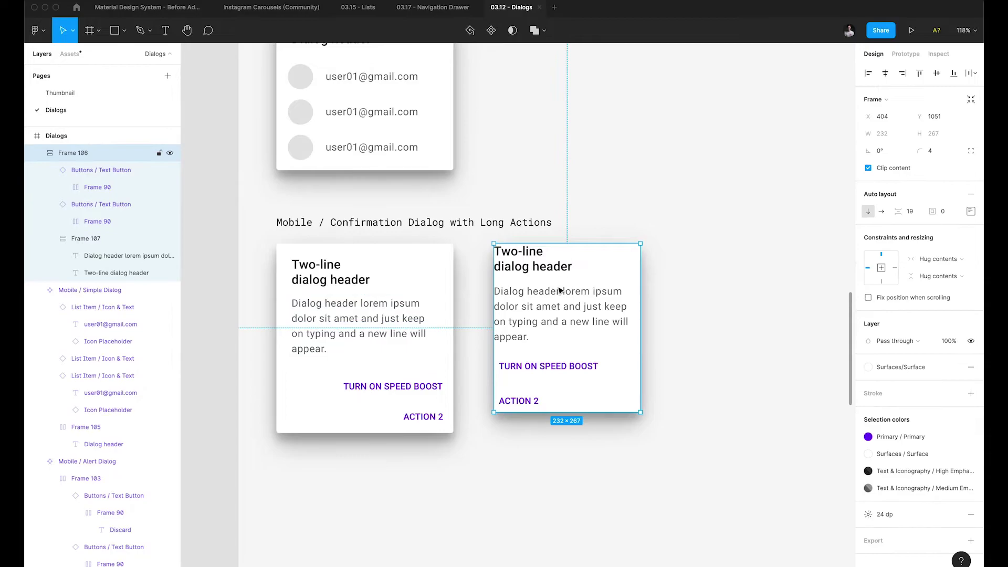
click(559, 293)
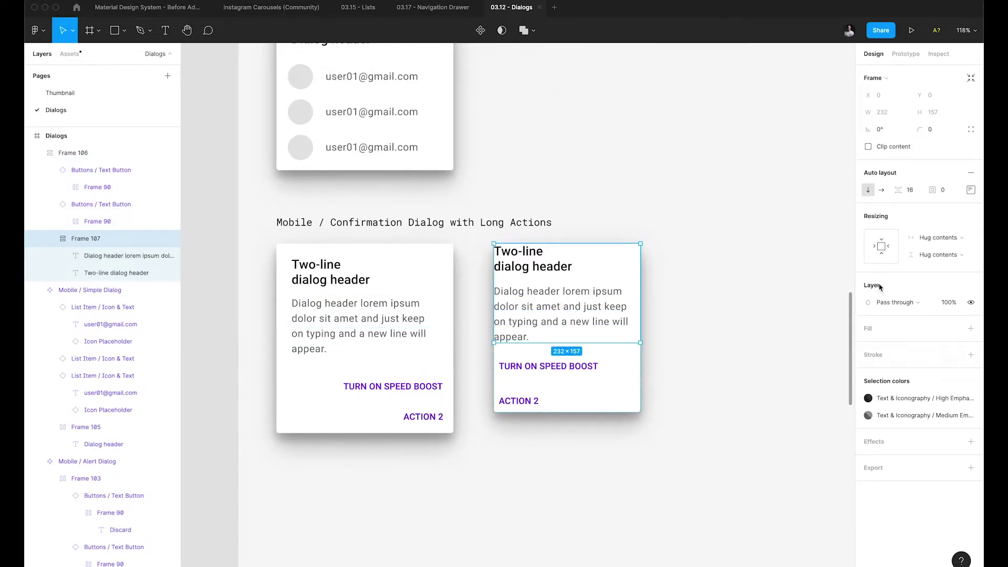
click(947, 196)
click(970, 190)
text(2)
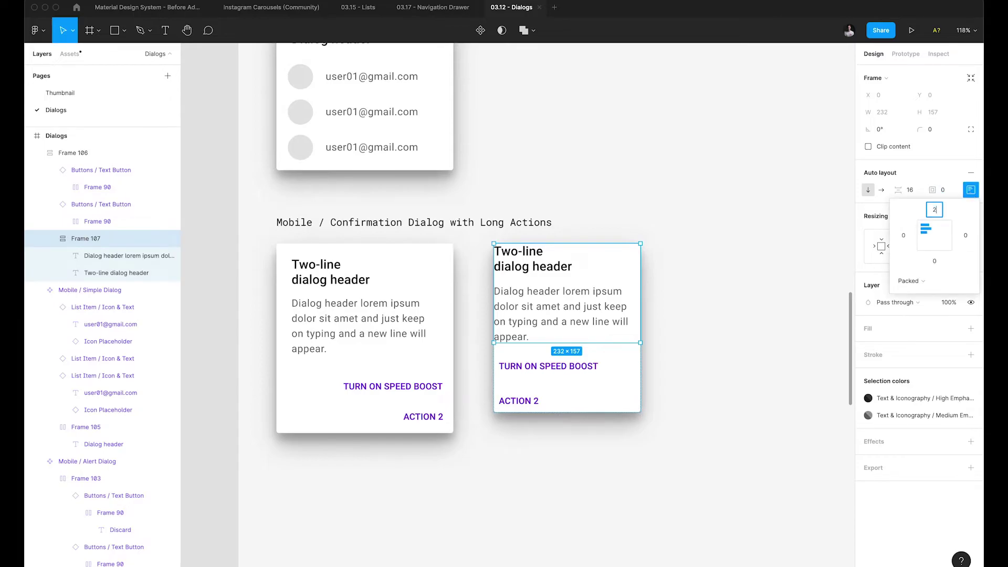
text(0)
key(Tab)
text(24)
key(Tab)
key(Tab)
text(24)
key(Return)
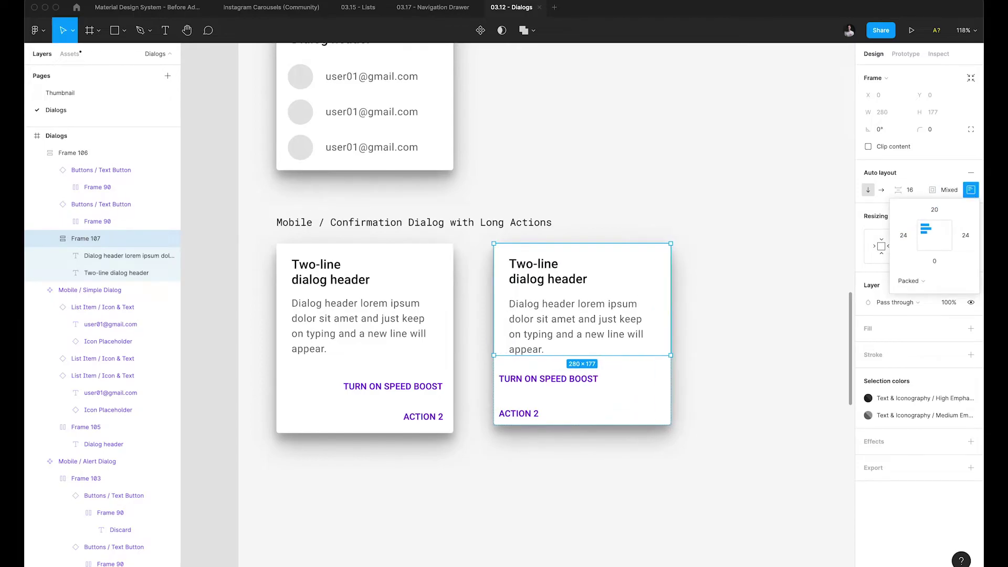
click(778, 298)
Set the new dialog frame's auto-layout alignment to bottom right
click(602, 388)
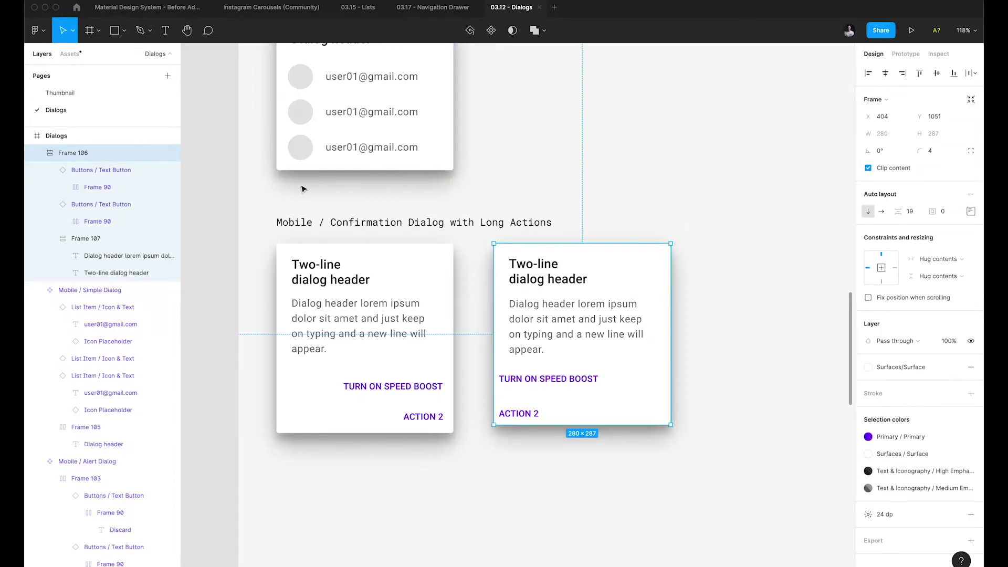
click(970, 211)
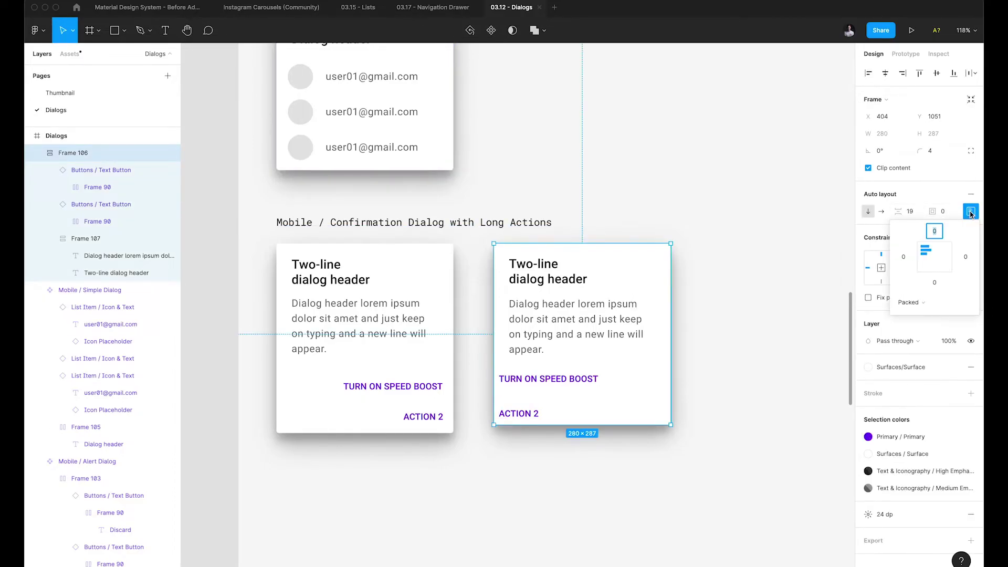
click(944, 265)
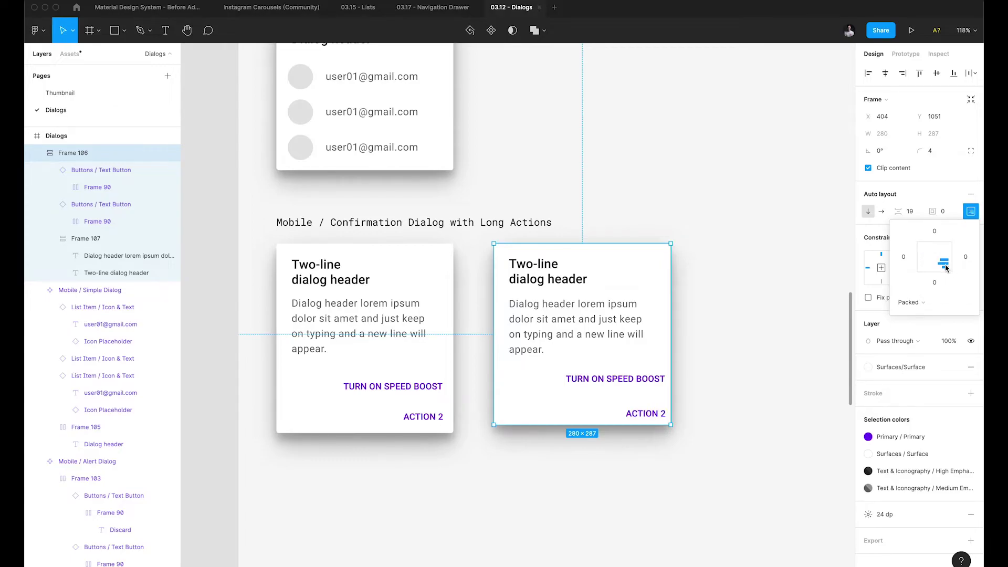
click(773, 385)
Wrap the two text buttons of the new dialog in a vertical auto-layout frame aligned to the bottom right
super+click(645, 378)
key(shift+Return)
key(shift+Return)
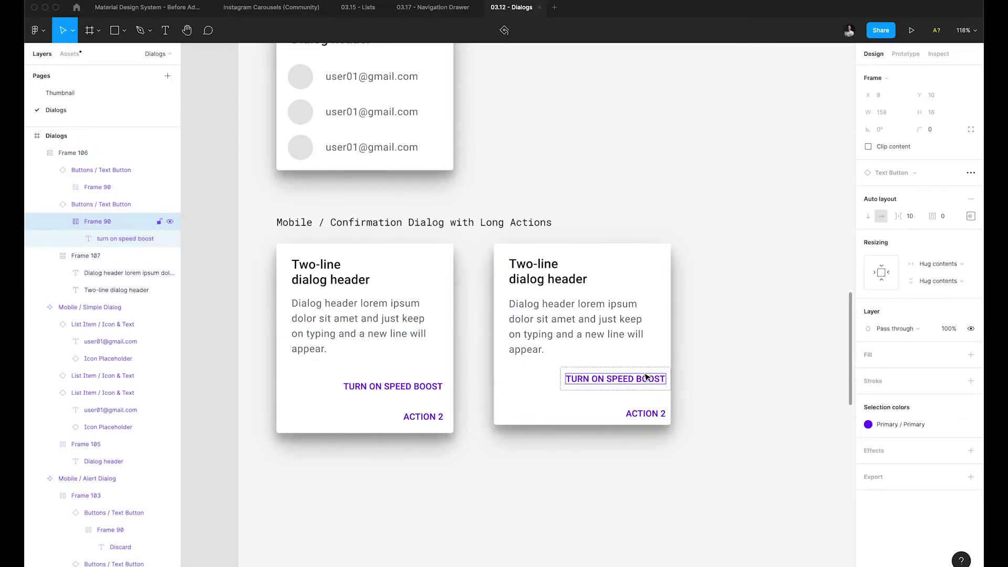
shift+click(647, 421)
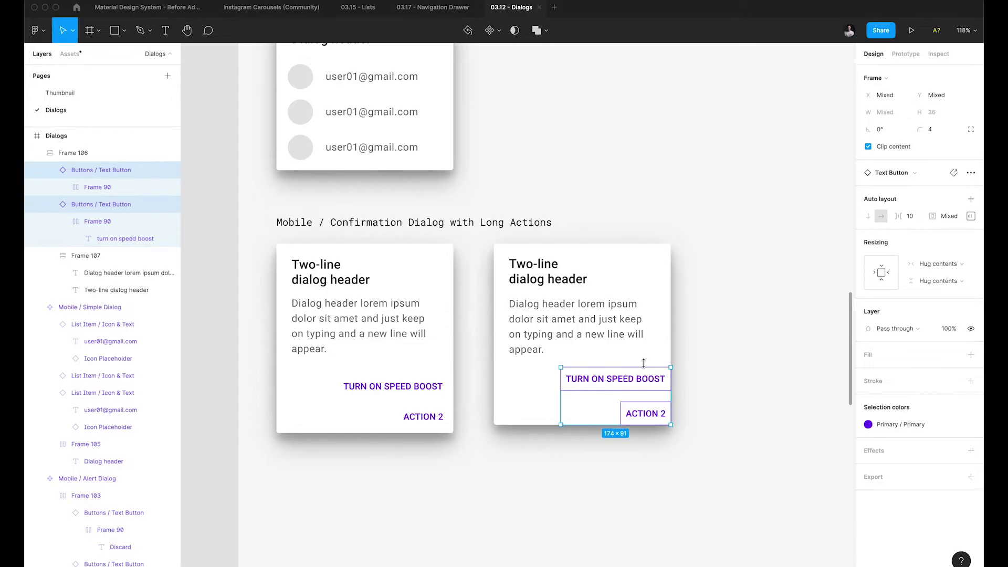
key(shift+a)
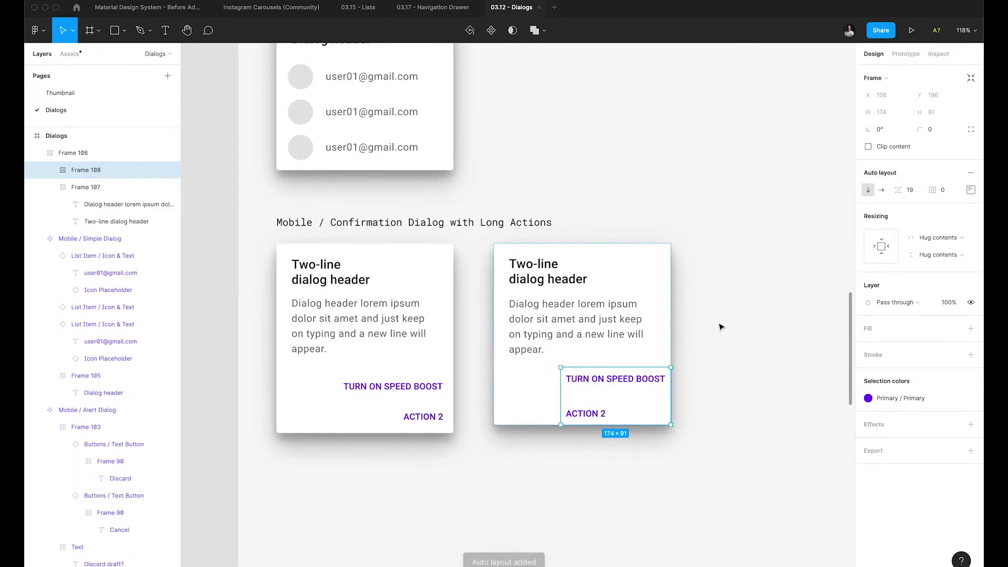
click(971, 189)
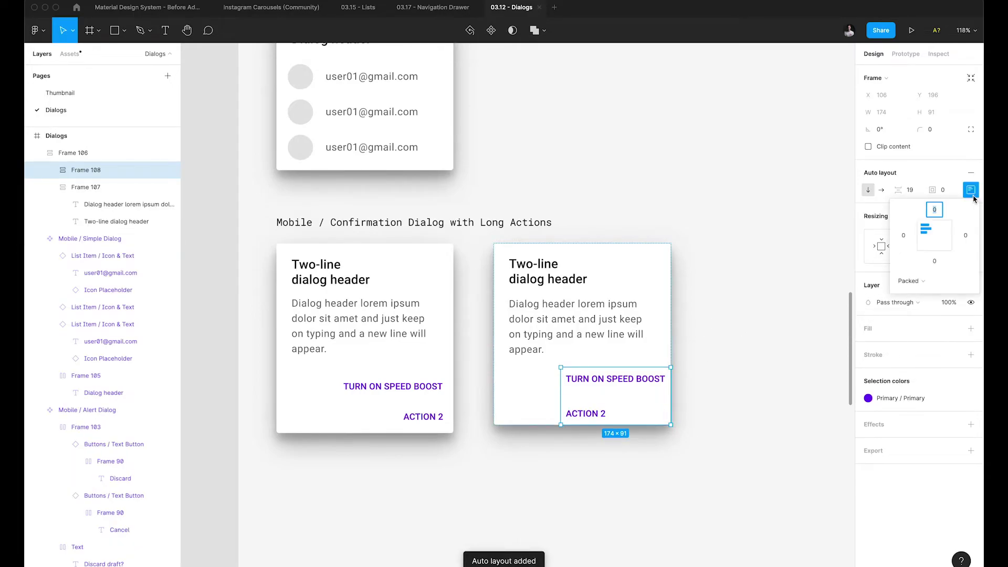
click(945, 247)
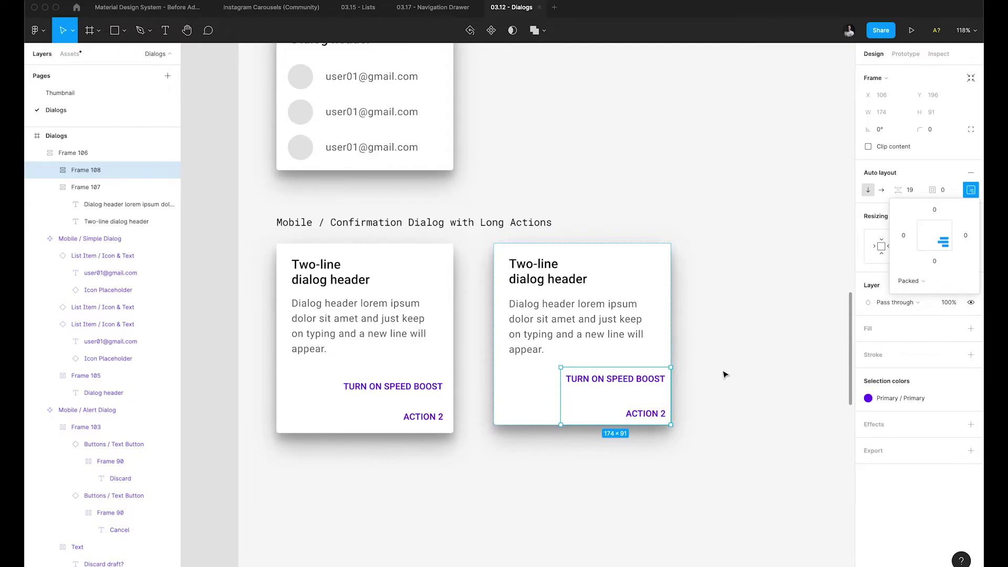
Set the spacing between the two buttons in the new button frame to 12
click(970, 190)
click(915, 189)
text(12)
key(Return)
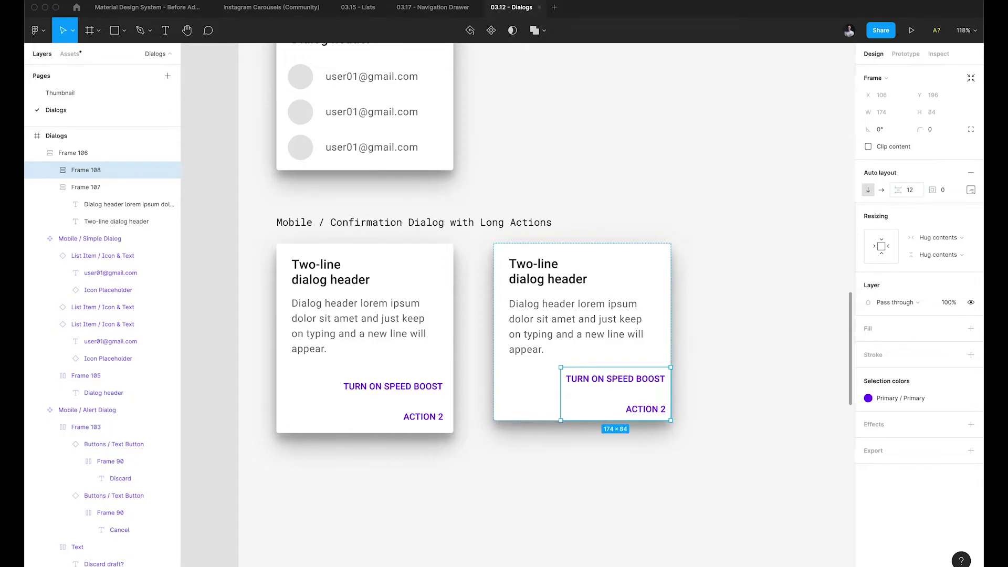
click(764, 280)
Compare the original's Action 2 button and give the new button frame a right padding of 8
click(421, 417)
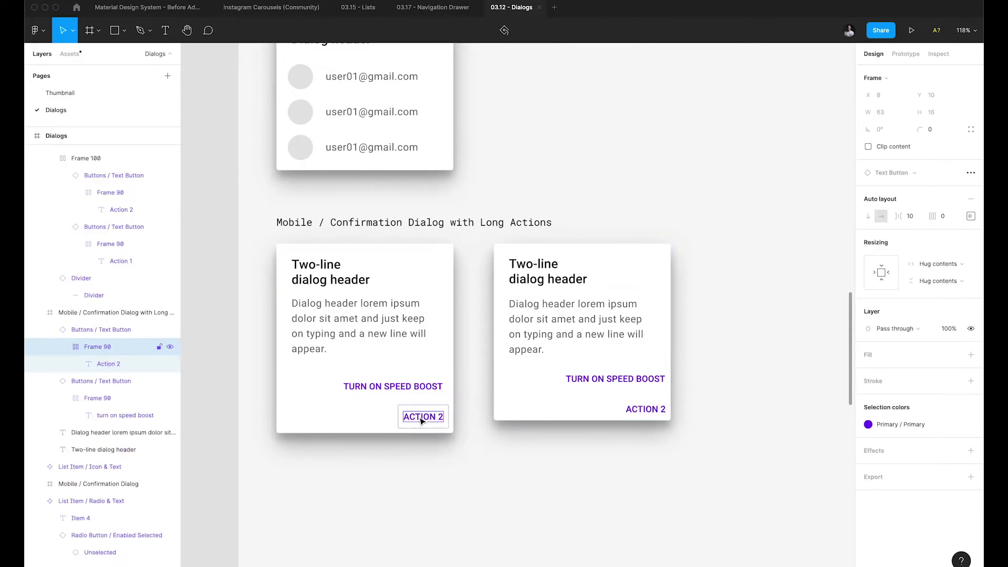
click(650, 381)
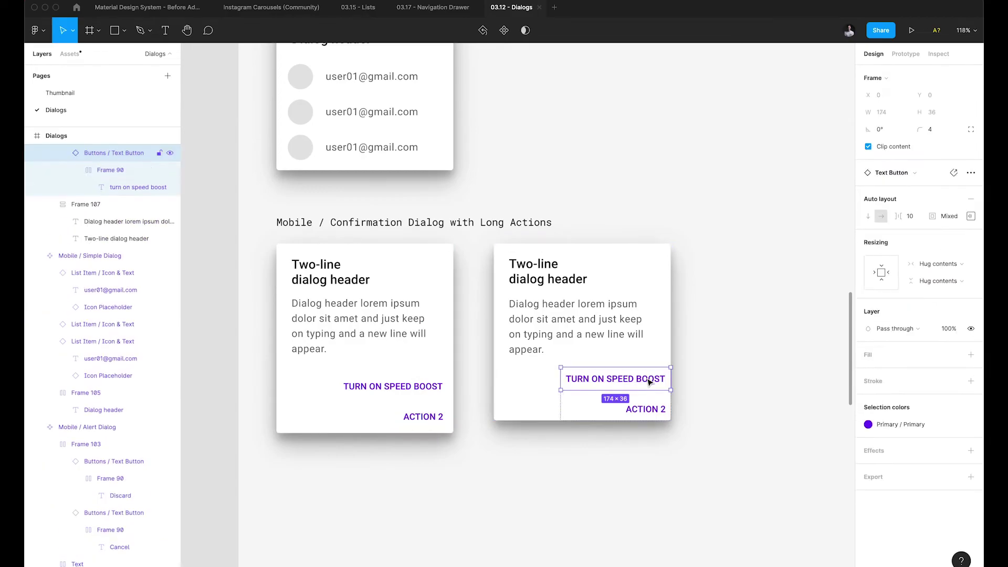
key(shift+Return)
click(969, 192)
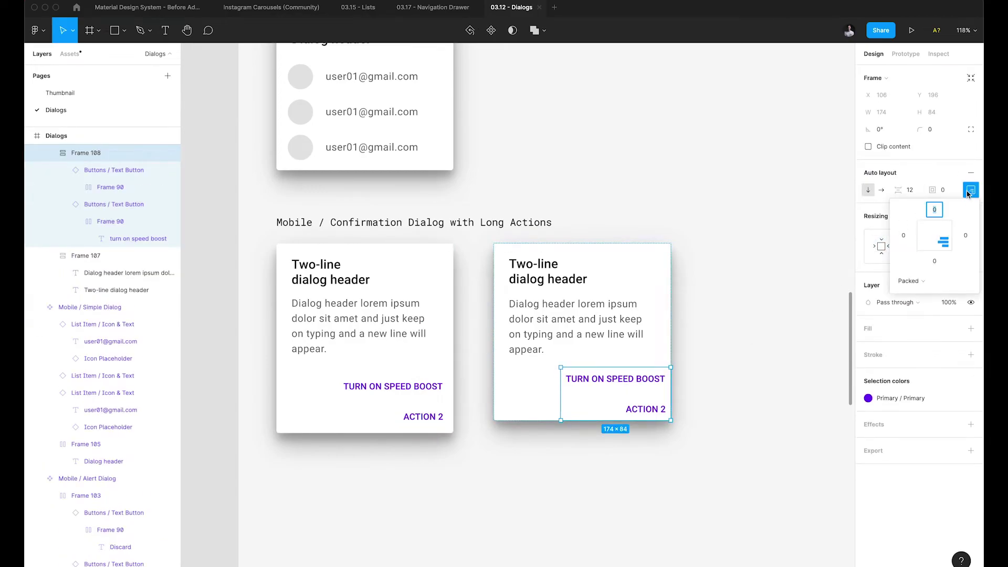
click(971, 240)
key(Return)
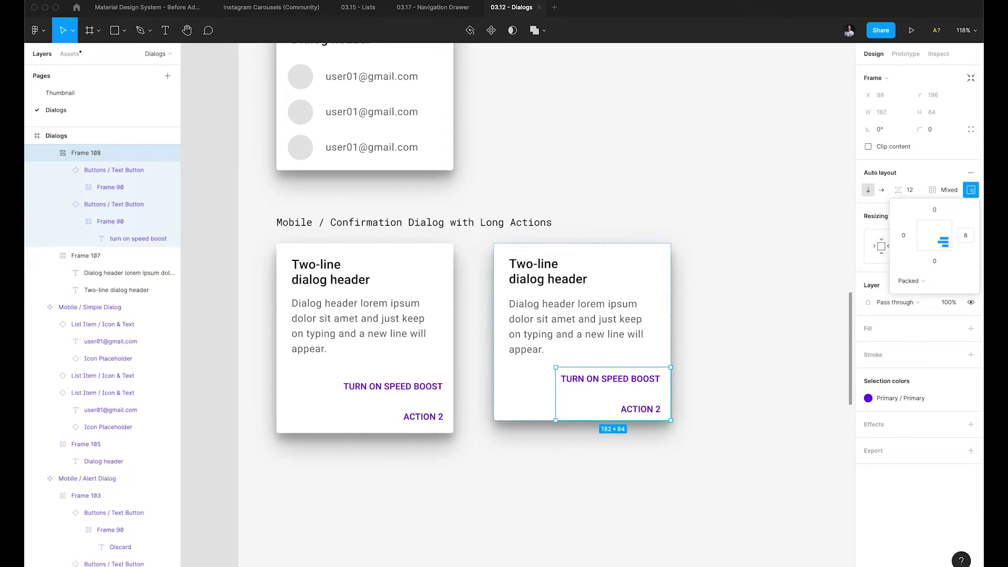
Compare the distance between body text and buttons in both dialogs and set the new dialog frame's item spacing to 32
super+click(362, 386)
key(Escape)
key(Escape)
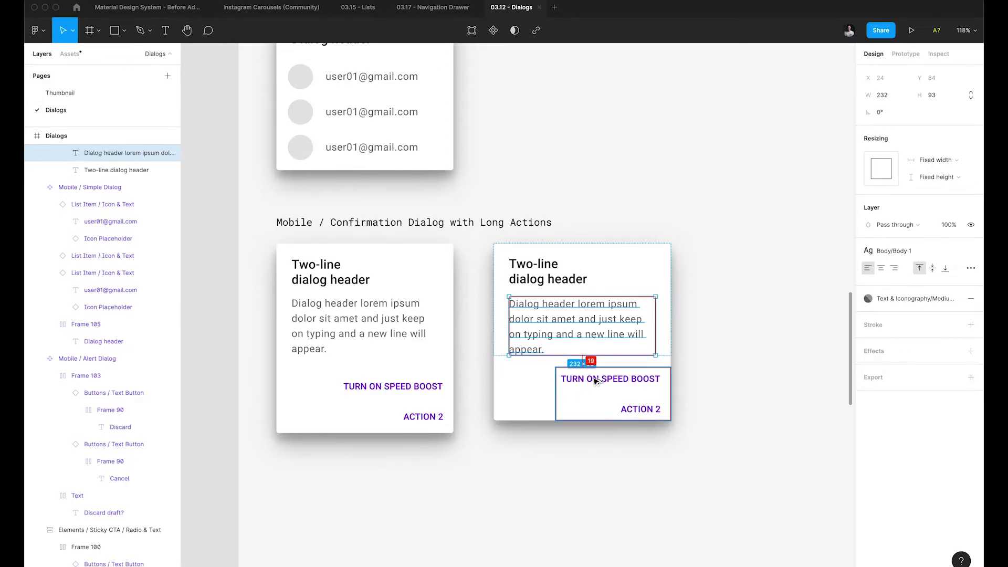
click(535, 378)
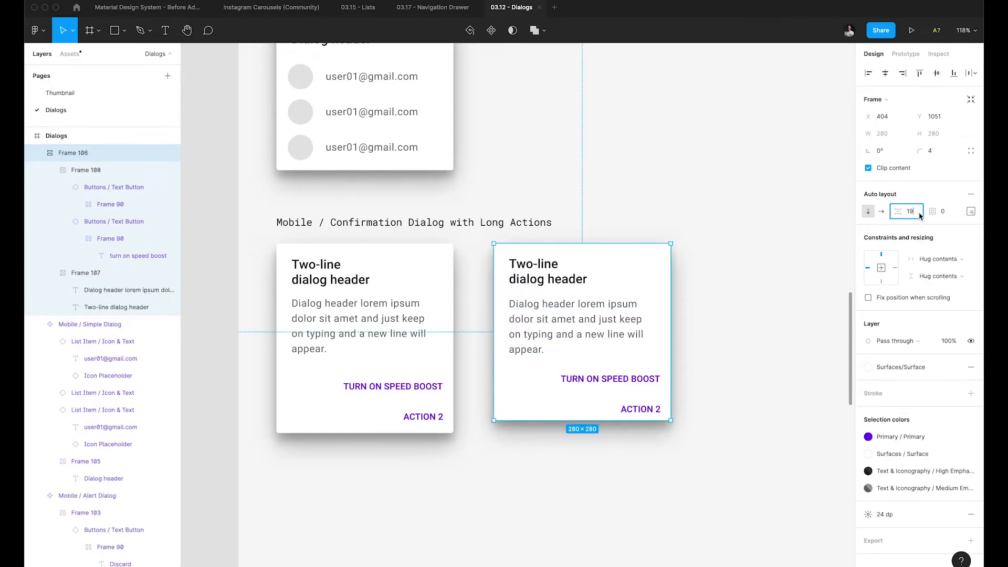
text(32)
key(Return)
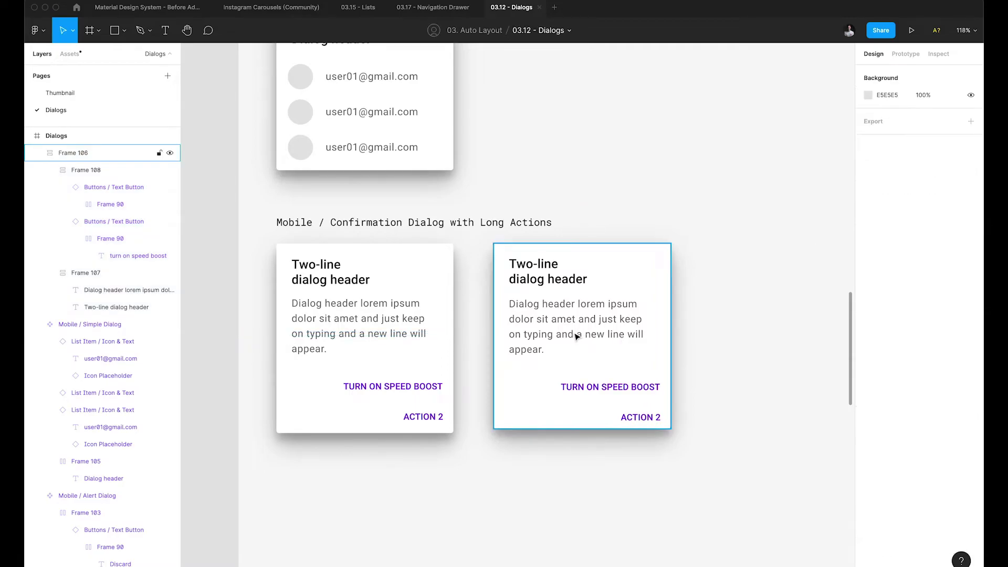
Set the button frame's bottom padding to 8 and select the whole new dialog frame
click(626, 416)
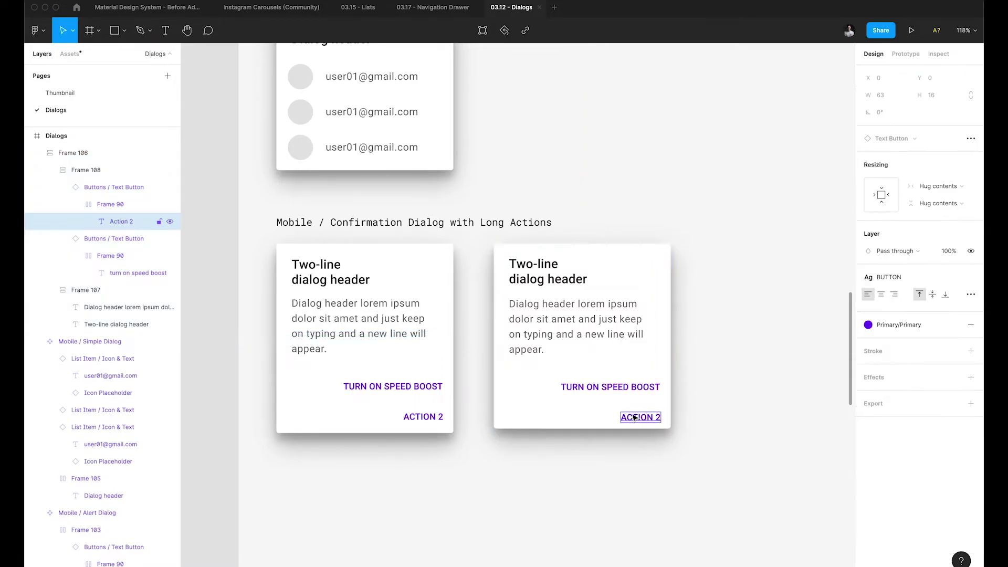
key(shift+Return)
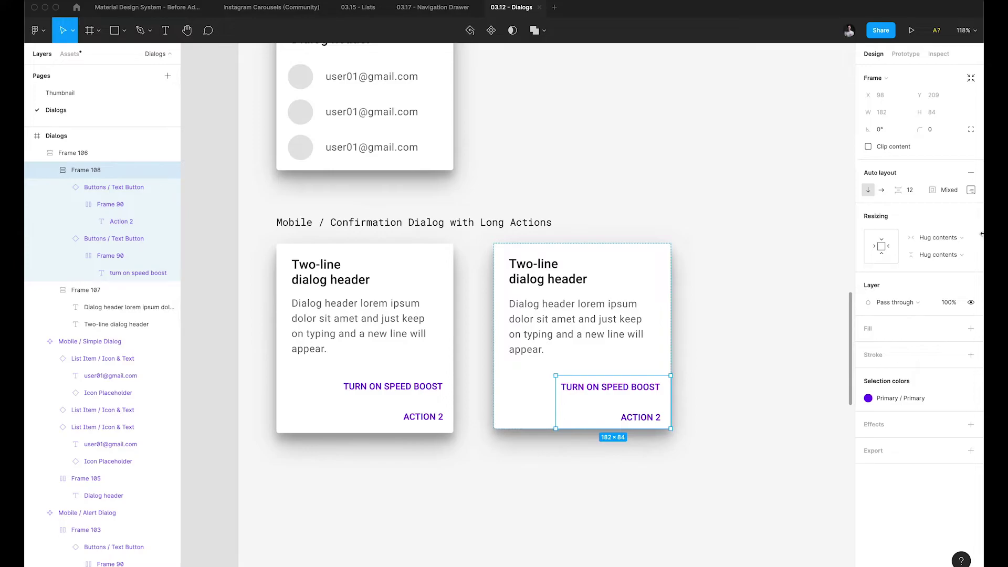
click(970, 191)
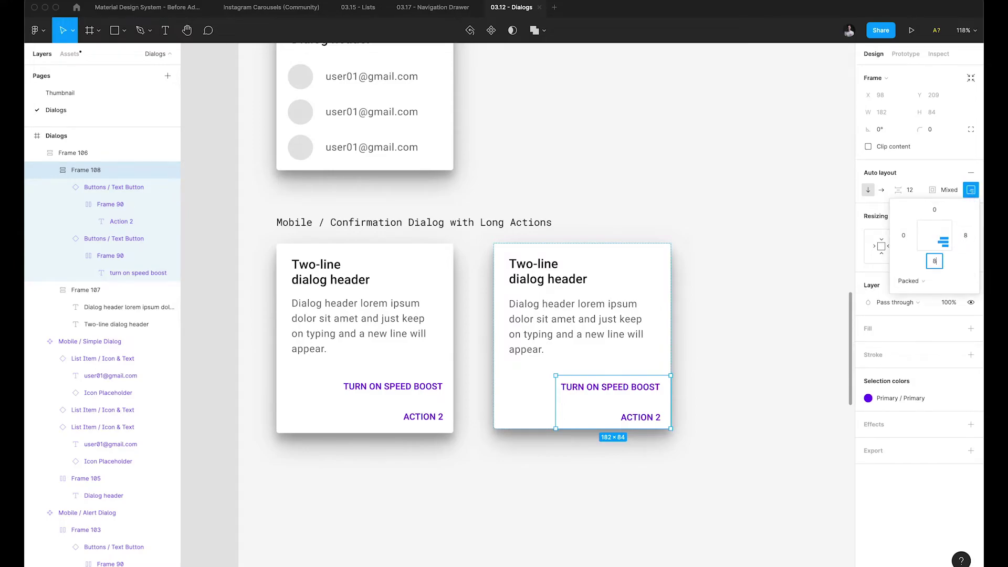
click(710, 393)
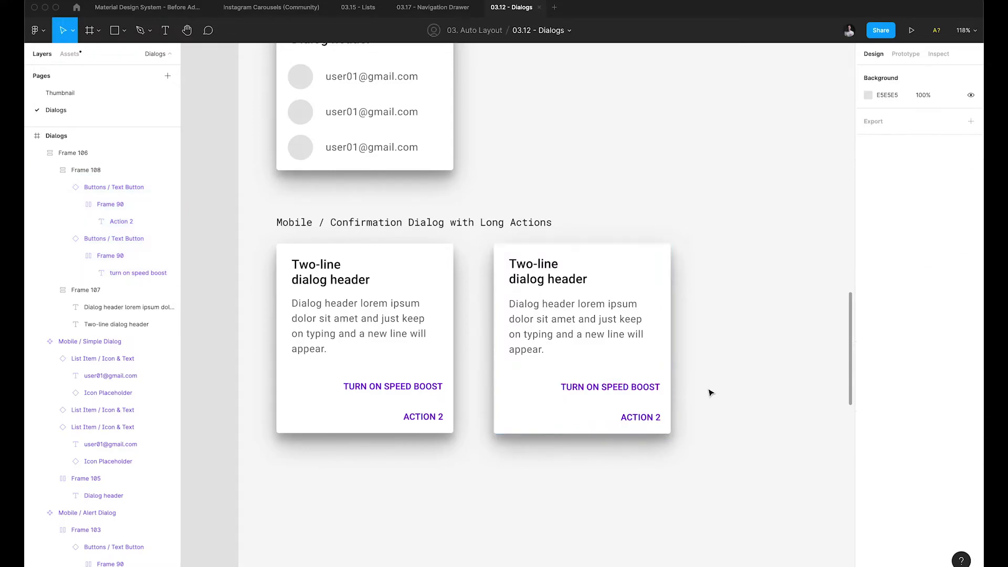
click(600, 342)
scroll(557, 372, down, 1)
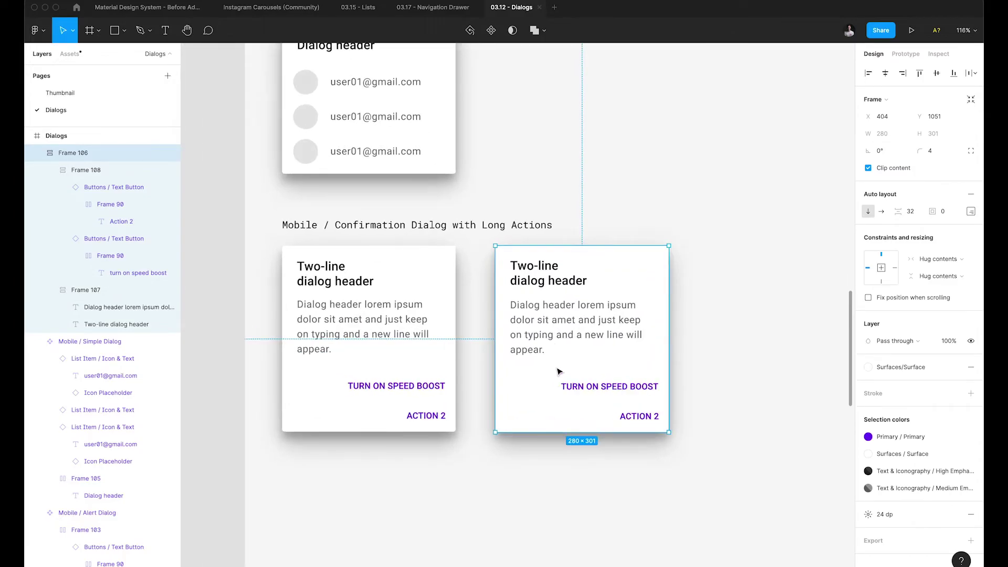
Set the new Long Actions dialog's body text to auto height resizing
double_click(555, 338)
key(Right)
key(ctrl+a)
key(Escape)
click(971, 268)
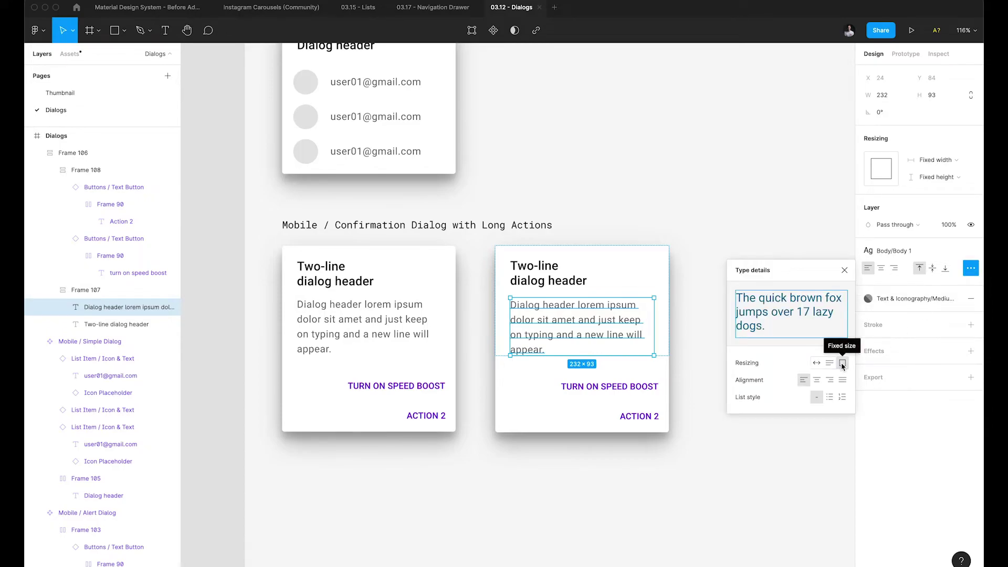
click(829, 363)
click(712, 329)
Test the dialog's resizing by adding short lines such as "asd" below the body text and removing them again
double_click(592, 331)
click(636, 348)
key(Return)
text(asd)
key(Return)
text(asd as)
key(BackSpace)
key(BackSpace)
key(BackSpace)
key(BackSpace)
key(BackSpace)
key(BackSpace)
key(BackSpace)
key(BackSpace)
key(BackSpace)
key(BackSpace)
key(BackSpace)
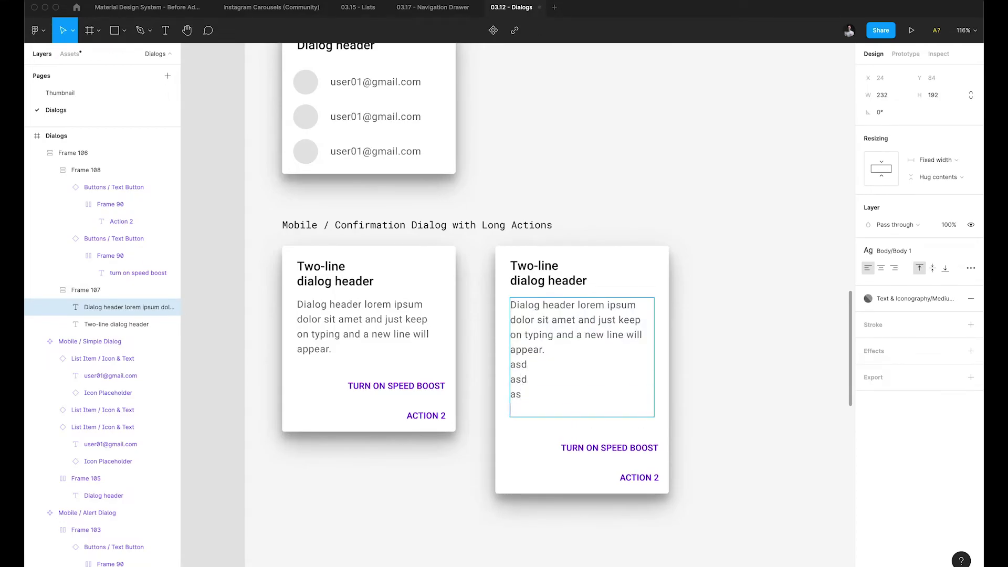
key(ctrl+a)
click(486, 495)
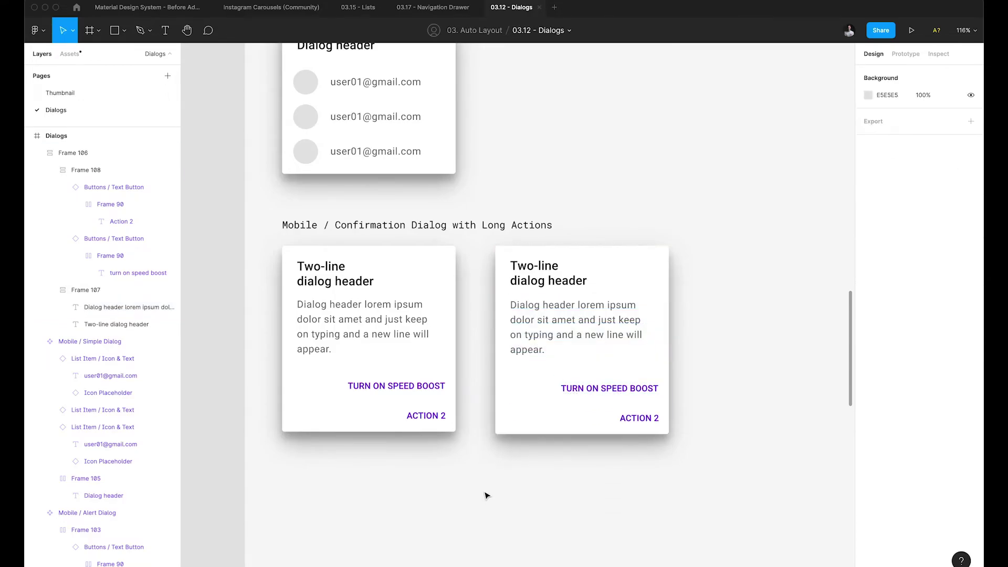
Name the new dialog frame "Mobile / Confirmation Dialog with Long Actions" like the original and turn it into a component
click(497, 412)
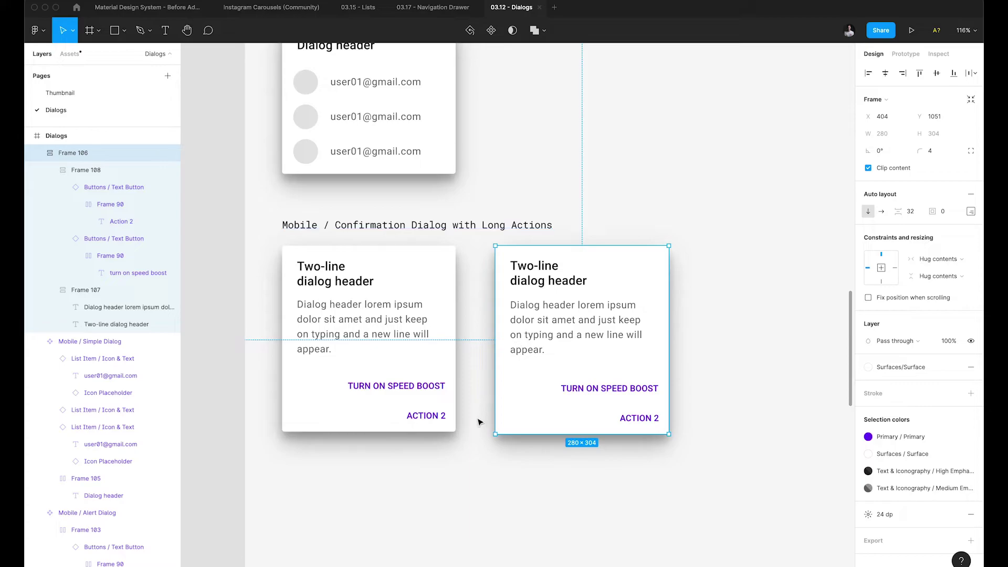
scroll(576, 401, down, 5)
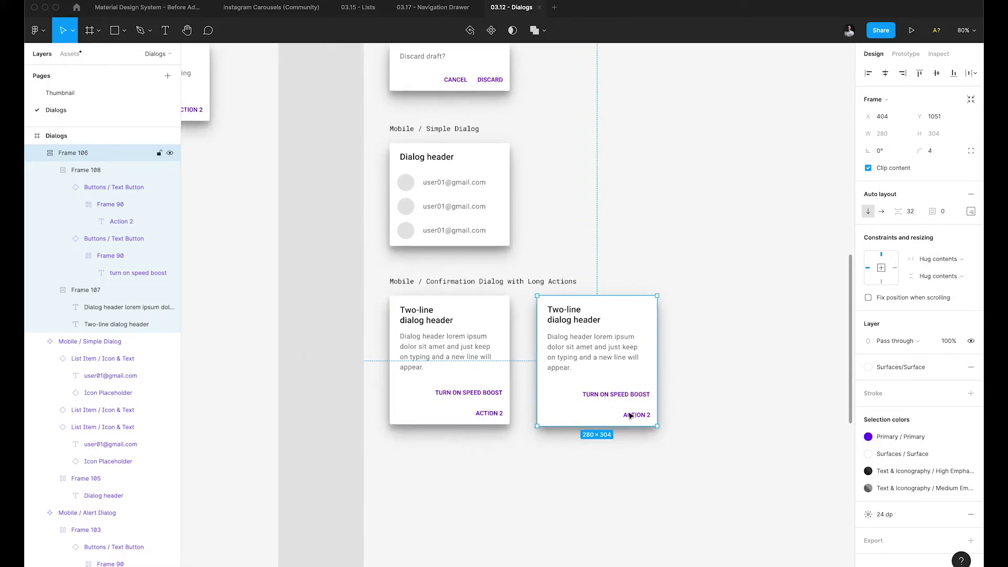
scroll(630, 416, up, 5)
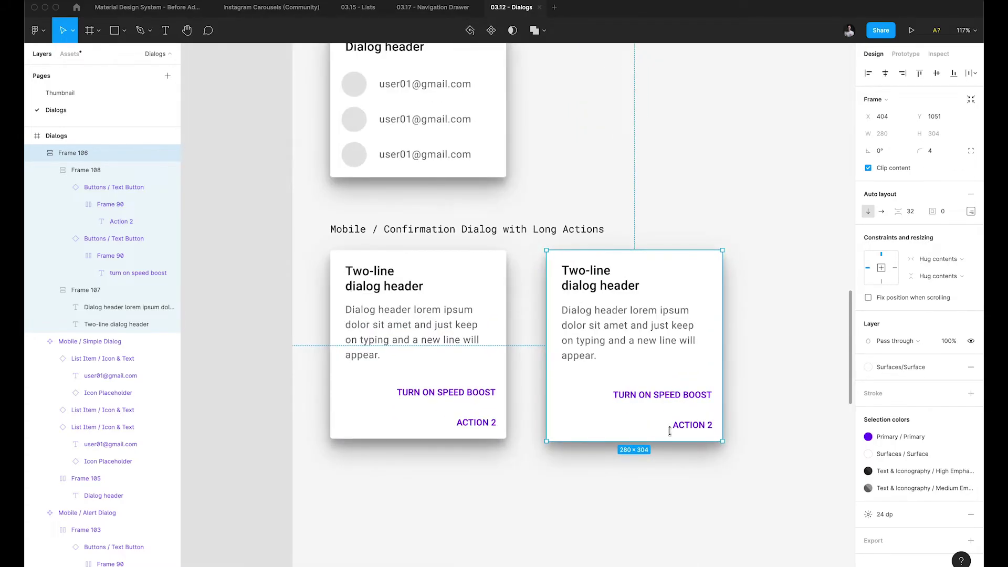
click(425, 304)
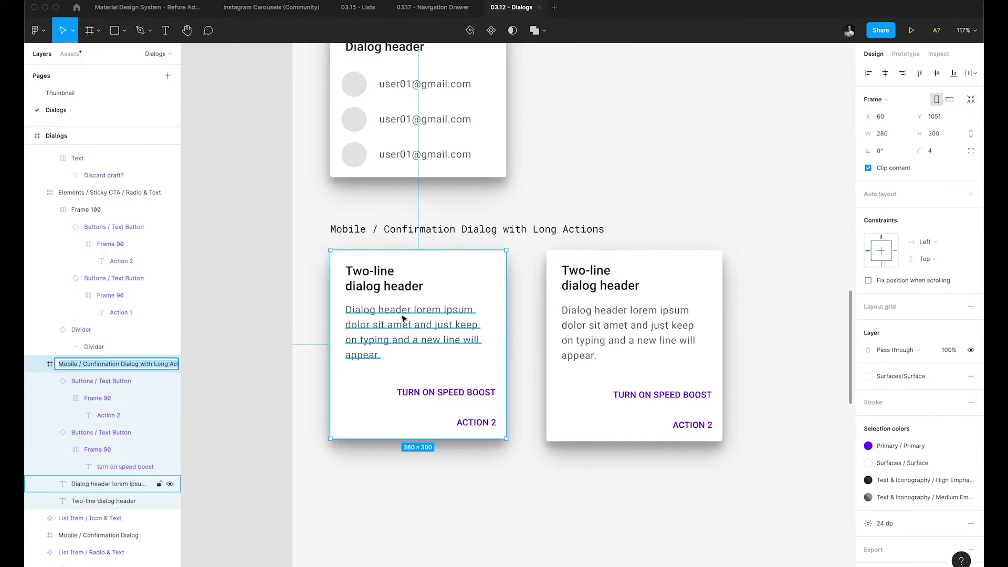
click(604, 368)
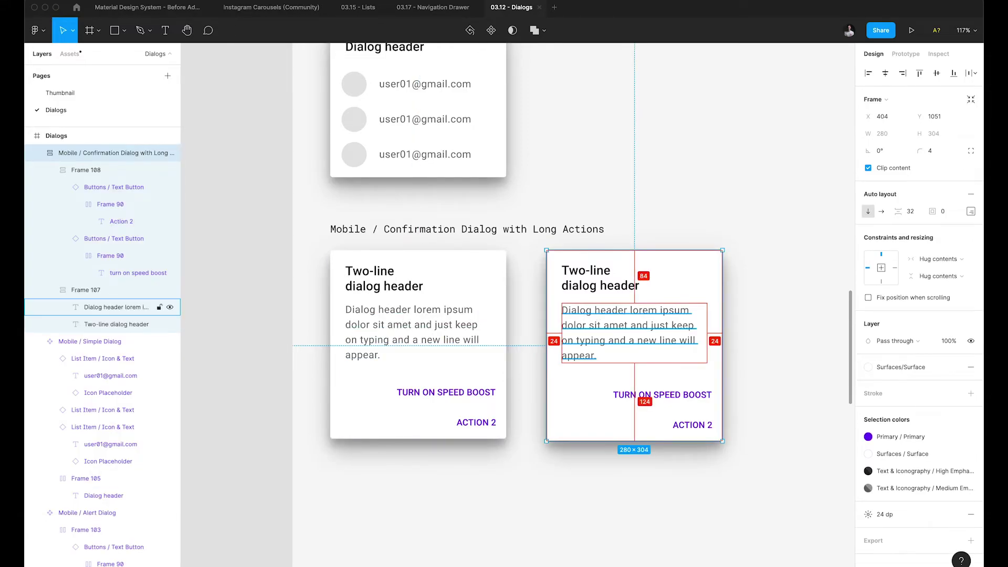
key(super+alt+k)
Swap the positions of the original and new Long Actions dialogs and delete the original
shift+click(494, 309)
click(634, 346)
drag(634, 346, 473, 351)
click(637, 368)
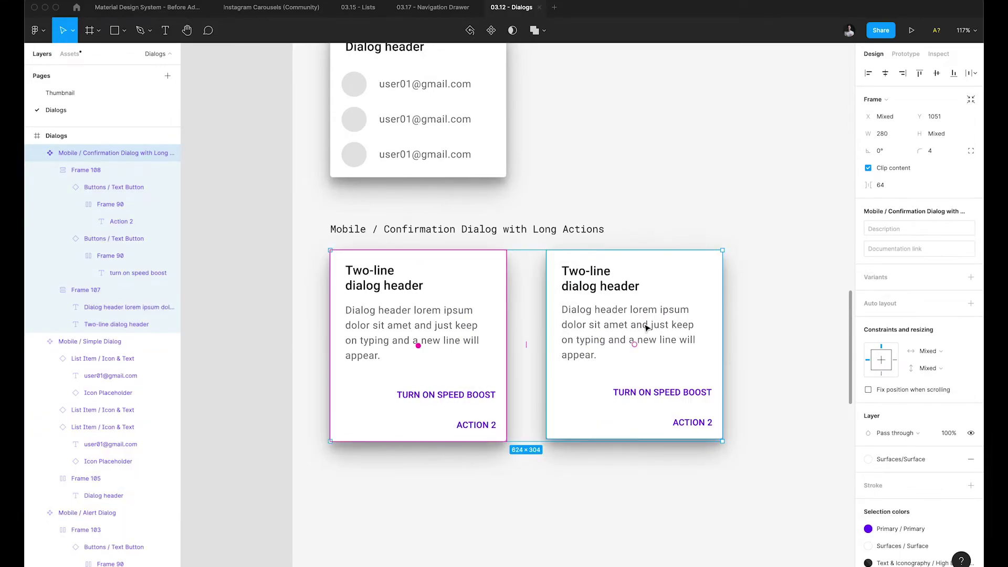
key(Delete)
Draw a new frame about 262 × 359 beside the original Mobile / Confirmation Dialog (Scrolling)
scroll(403, 265, down, 5)
scroll(402, 265, down, 2)
scroll(403, 265, right, 3)
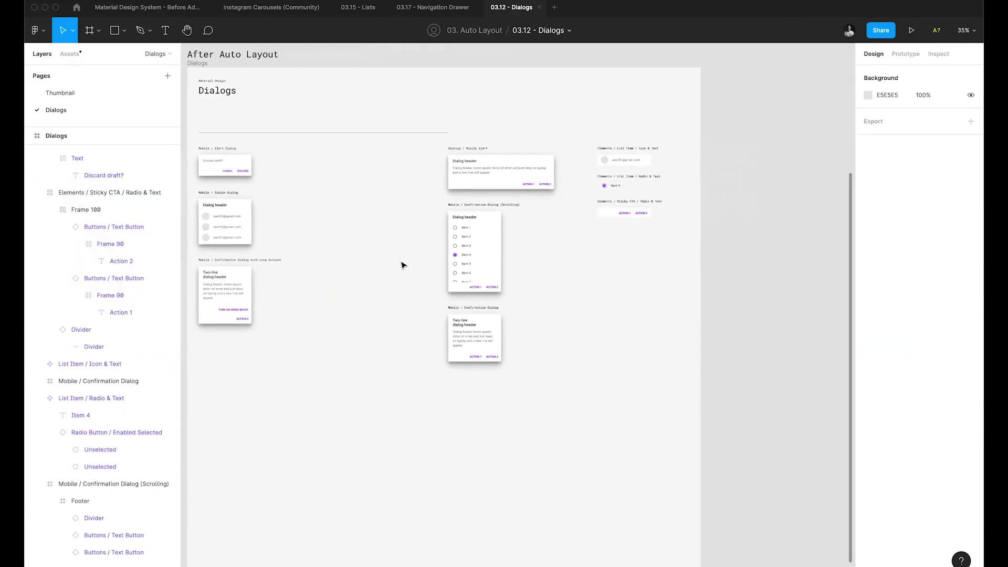
scroll(402, 265, up, 4)
scroll(402, 265, right, 3)
scroll(403, 265, up, 3)
scroll(475, 145, up, 2)
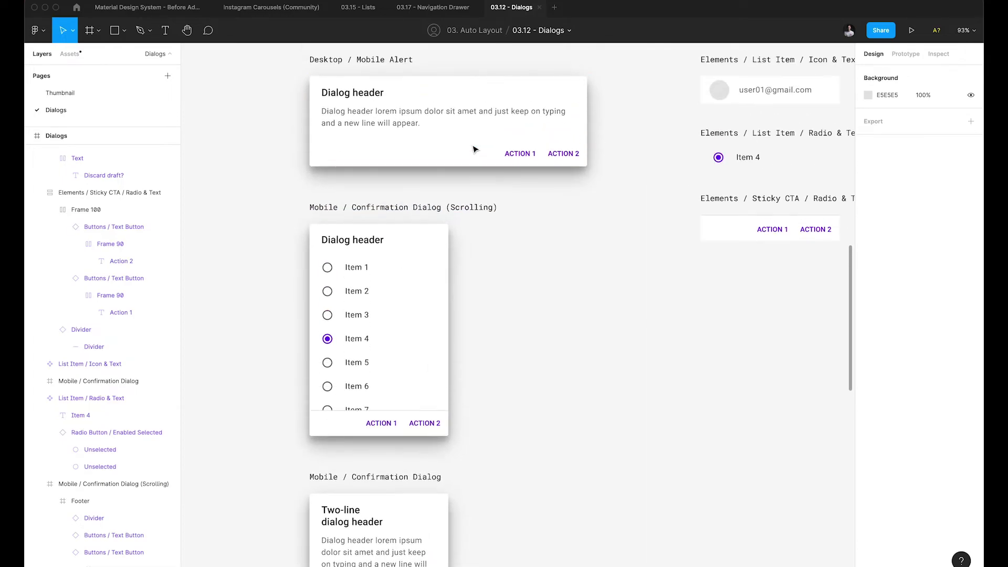
scroll(516, 269, down, 3)
scroll(518, 270, up, 3)
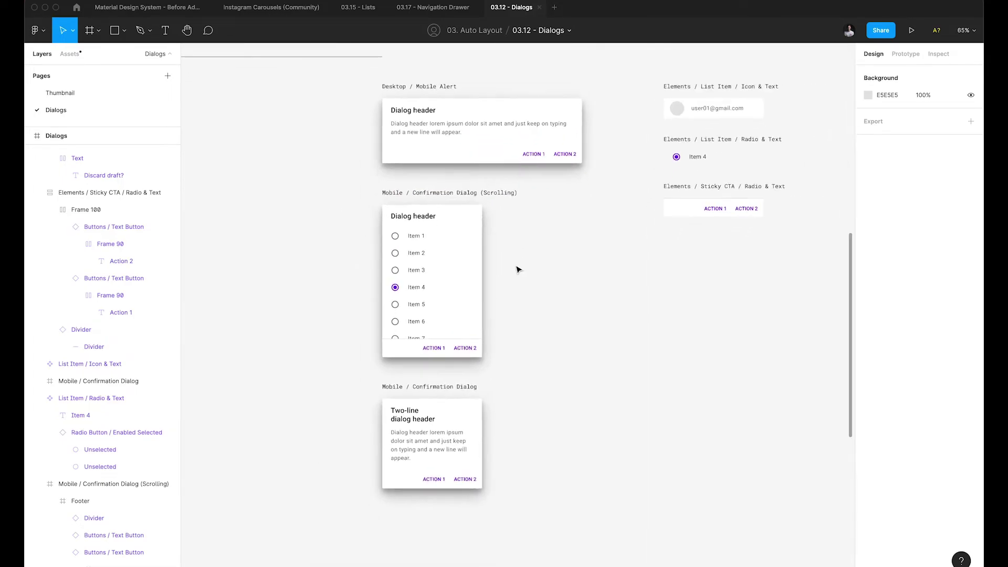
click(455, 250)
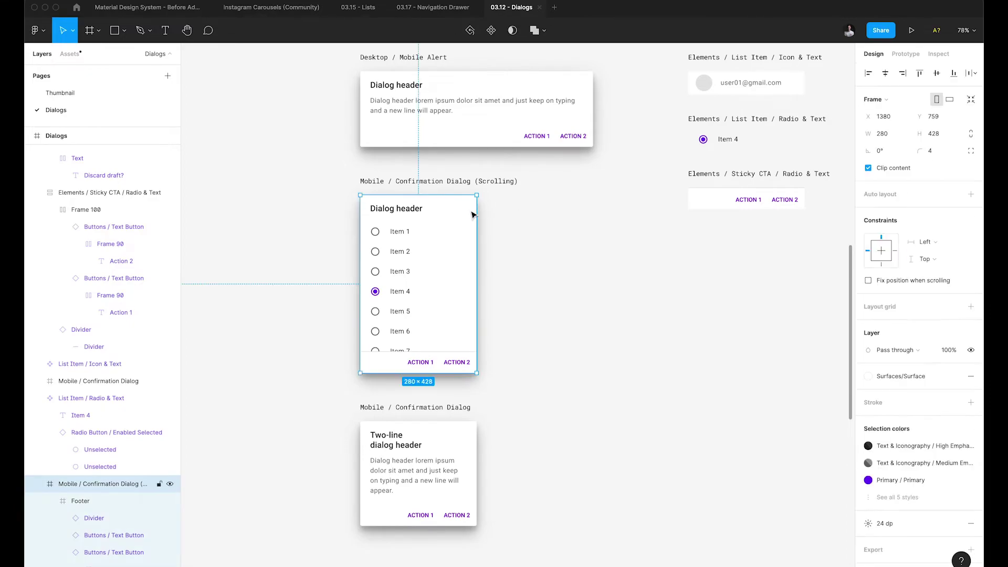
click(537, 237)
key(f)
drag(499, 203, 608, 353)
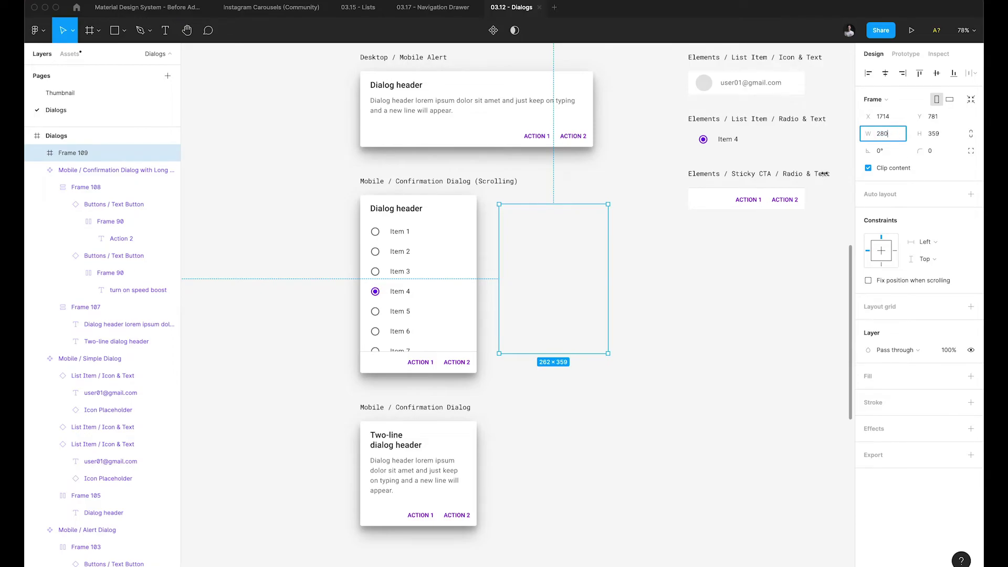
Size the new frame to 280 × 428 and apply the original scrolling dialog's corner radius, fill and shadow, with its top aligned to the original
click(457, 304)
click(560, 285)
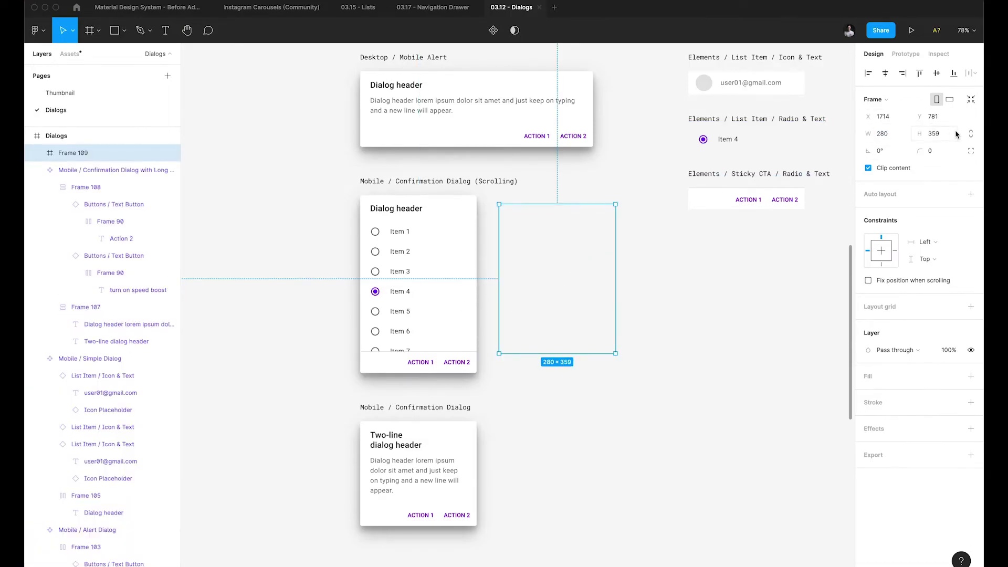
text(8)
key(Return)
key(super+alt+v)
drag(552, 288, 552, 279)
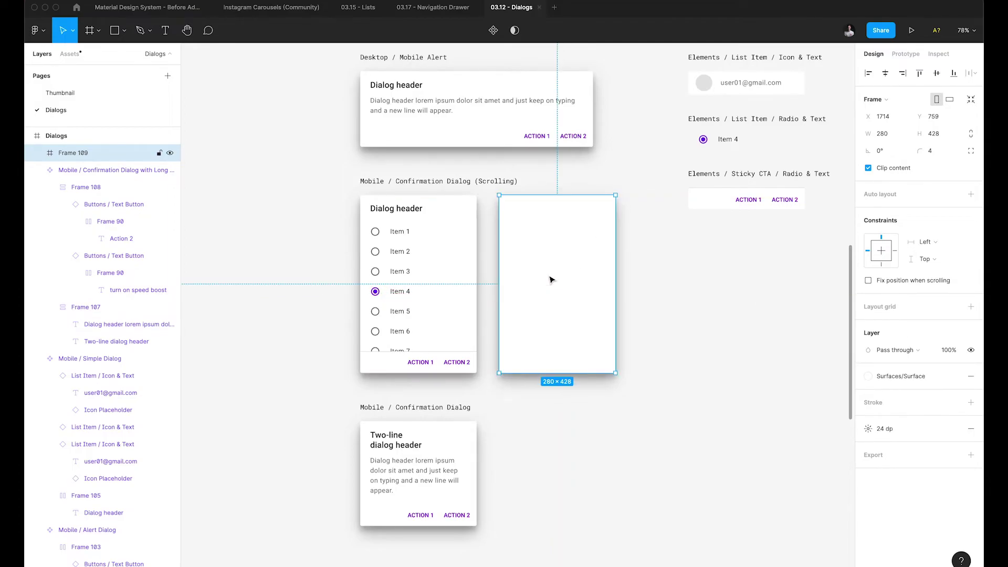
Copy the Dialog header text from the original scrolling dialog into the new frame
click(653, 279)
super+click(409, 211)
scroll(410, 214, up, 3)
key(super+c)
key(super+v)
scroll(623, 253, right, 1)
scroll(623, 253, right, 2)
key(BackSpace)
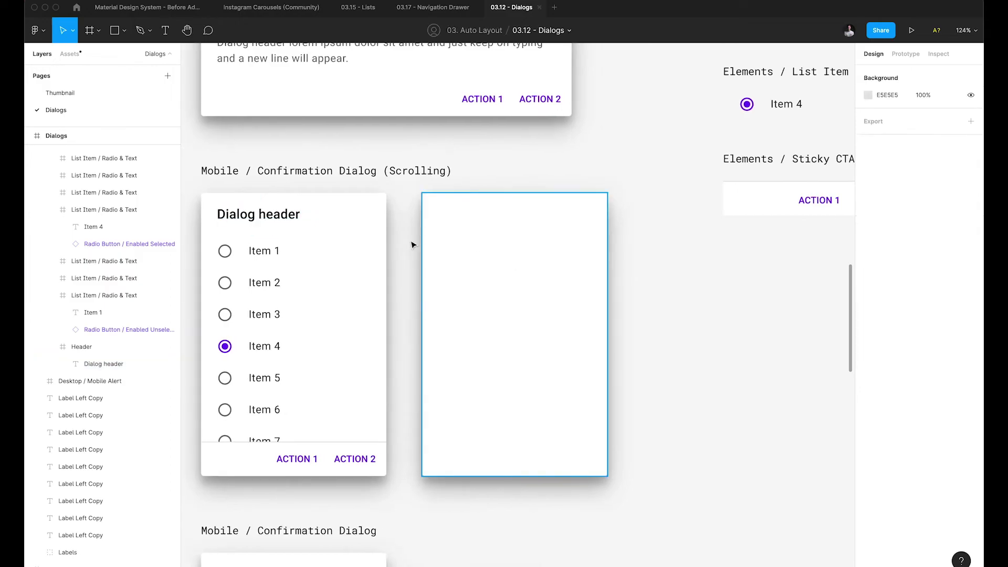
click(521, 267)
key(super+v)
click(673, 267)
Paste an instance of the List Item / Radio & Text component into the new frame and position it below the header
scroll(672, 268, down, 5)
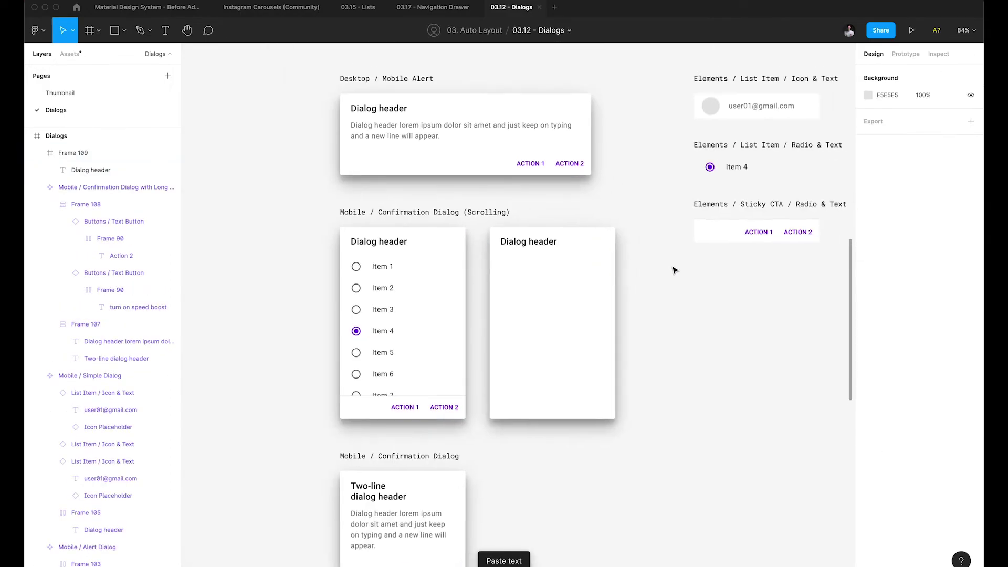
click(682, 212)
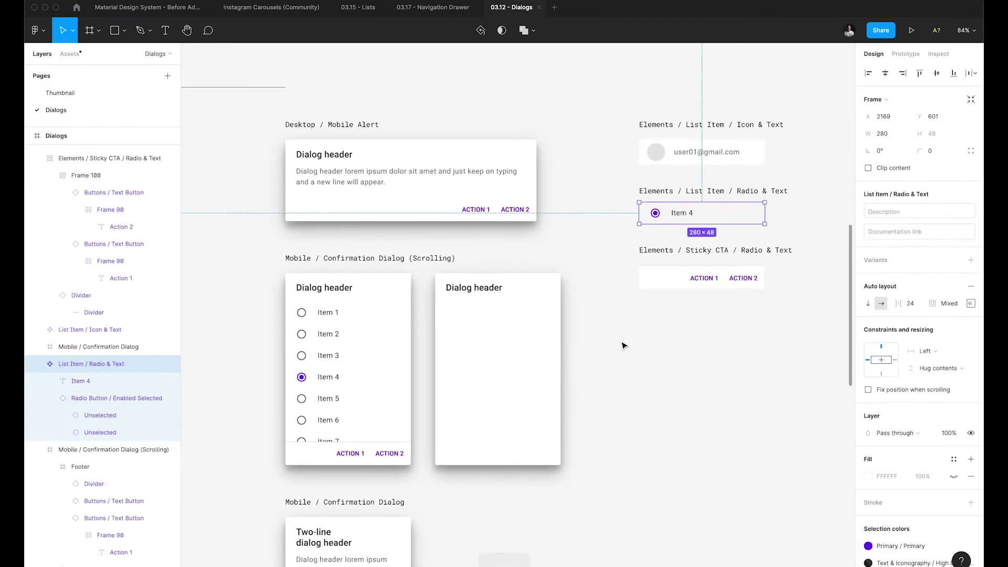
key(super+c)
click(623, 345)
click(515, 340)
key(super+v)
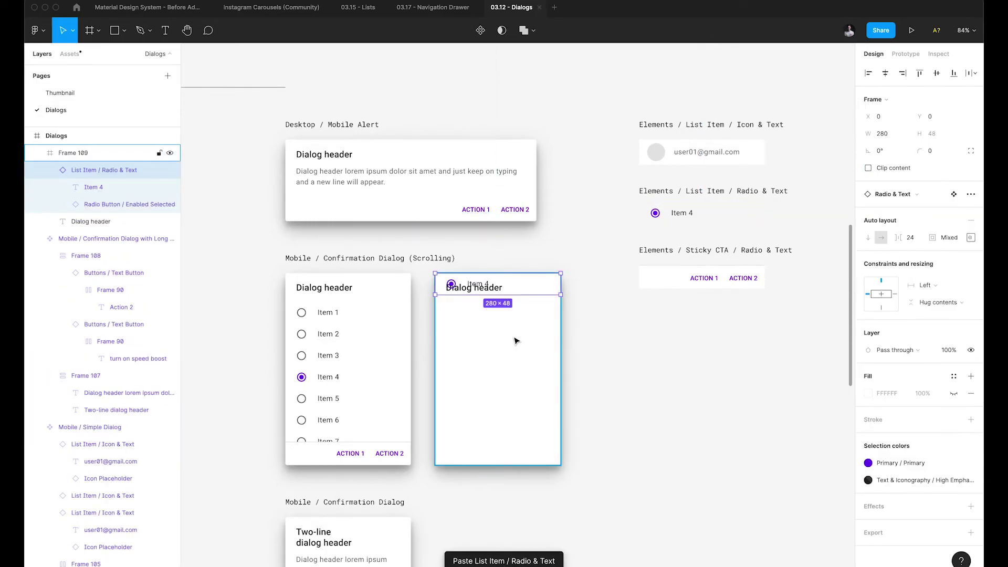
key(shift+Down)
key(alt)
key(alt)
scroll(472, 296, up, 2)
mouse_move(498, 330)
mouse_down()
mouse_move(499, 316)
mouse_move(499, 336)
mouse_up()
key(super+z)
Duplicate the radio list item six times, stacking the copies directly below one another in the new frame
key(super+d)
key(super+d)
key(super+d)
key(super+d)
key(super+d)
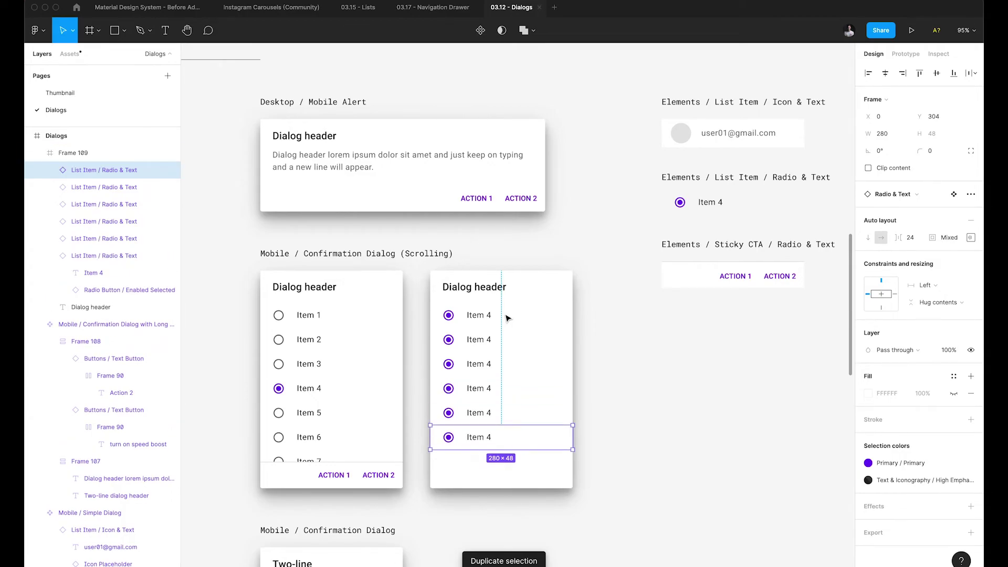
key(super+d)
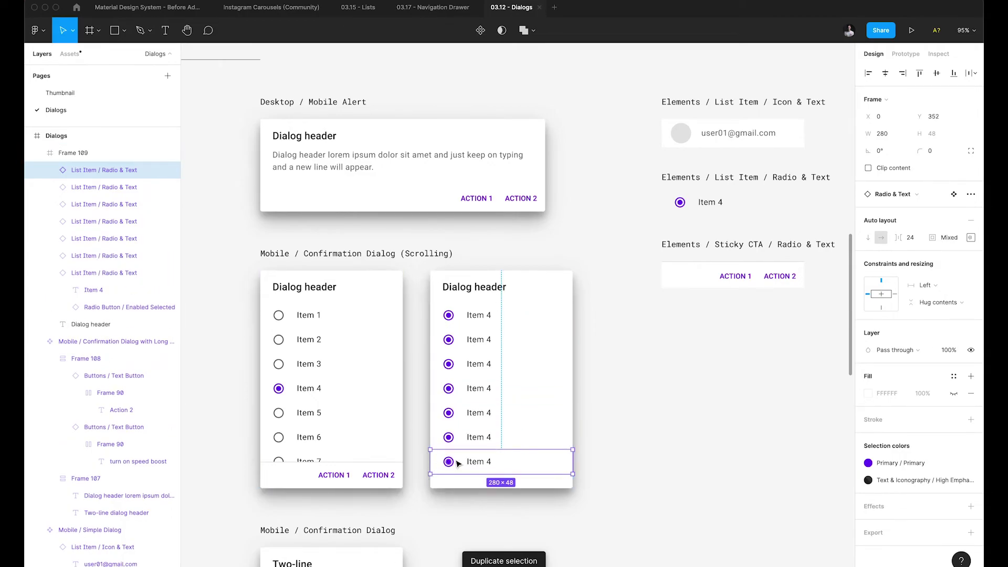
Shorten the label above the sticky button element to "Elements / Sticky CTA"
click(767, 284)
scroll(766, 254, right, 2)
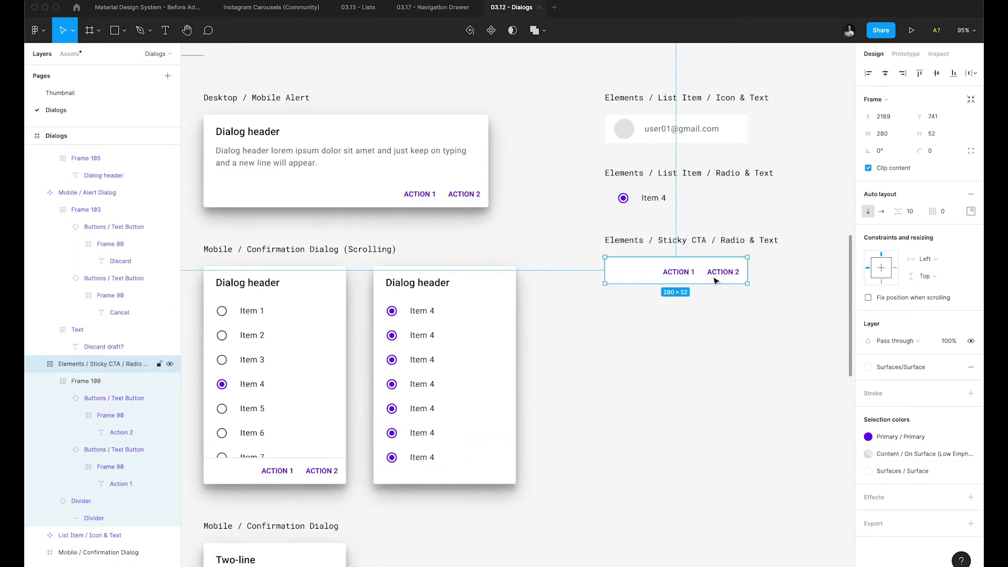
double_click(745, 238)
key(Right)
key(alt+shift+Left)
key(alt+shift+Left)
key(alt+shift+Left)
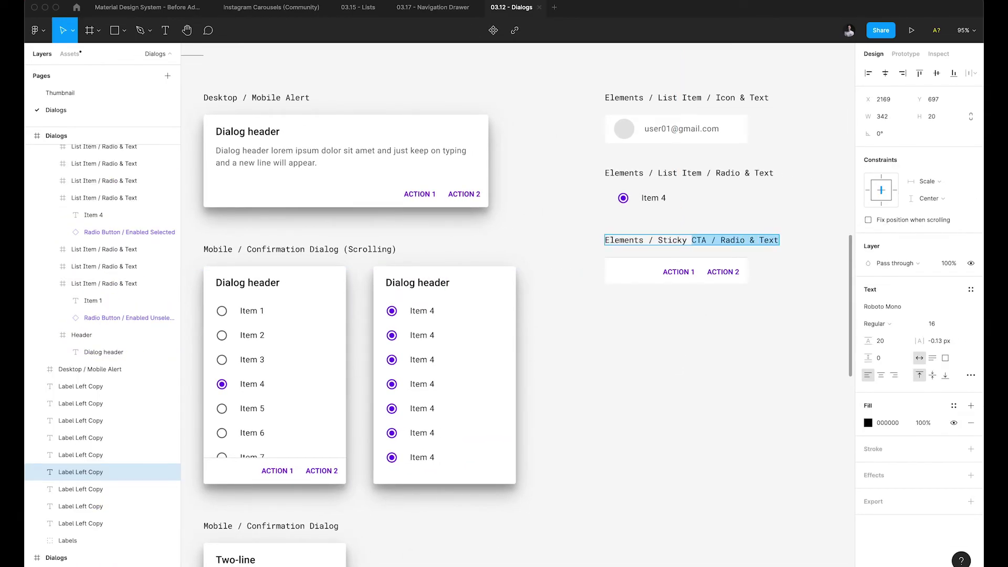
text(CTA)
key(Escape)
Copy the Sticky CTA element into the new scrolling dialog frame and align it to the frame's bottom edge
click(691, 279)
key(super+c)
drag(569, 412, 499, 399)
key(super+v)
key(alt+s)
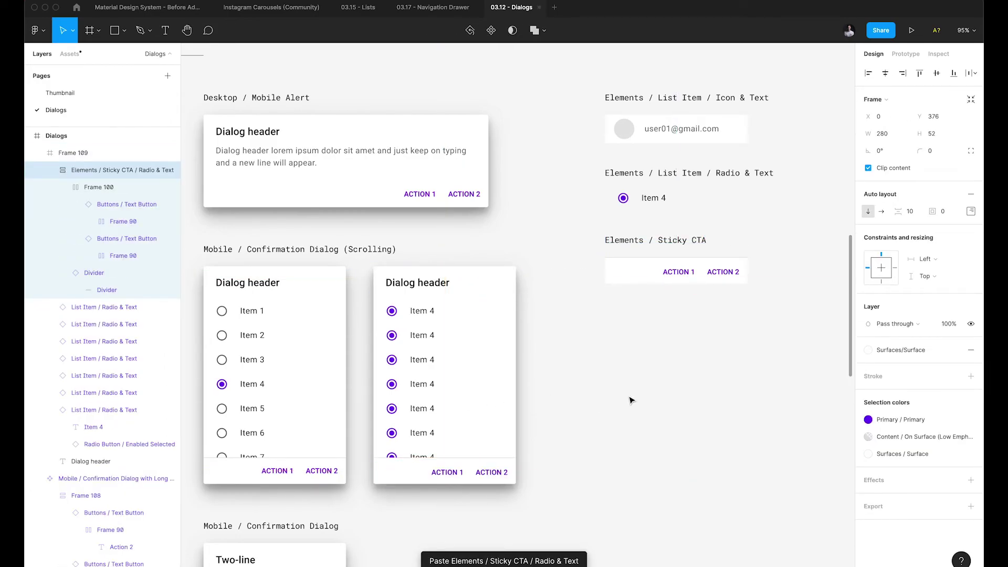
Apply vertical auto layout to the whole new scrolling dialog frame
scroll(630, 400, down, 2)
scroll(578, 317, up, 3)
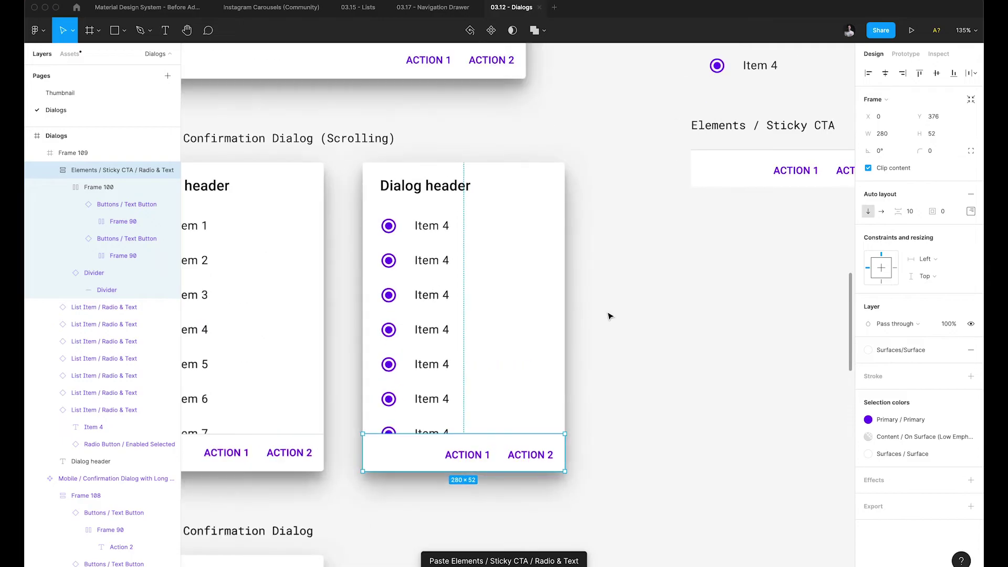
click(677, 315)
scroll(677, 315, down, 1)
scroll(677, 315, down, 5)
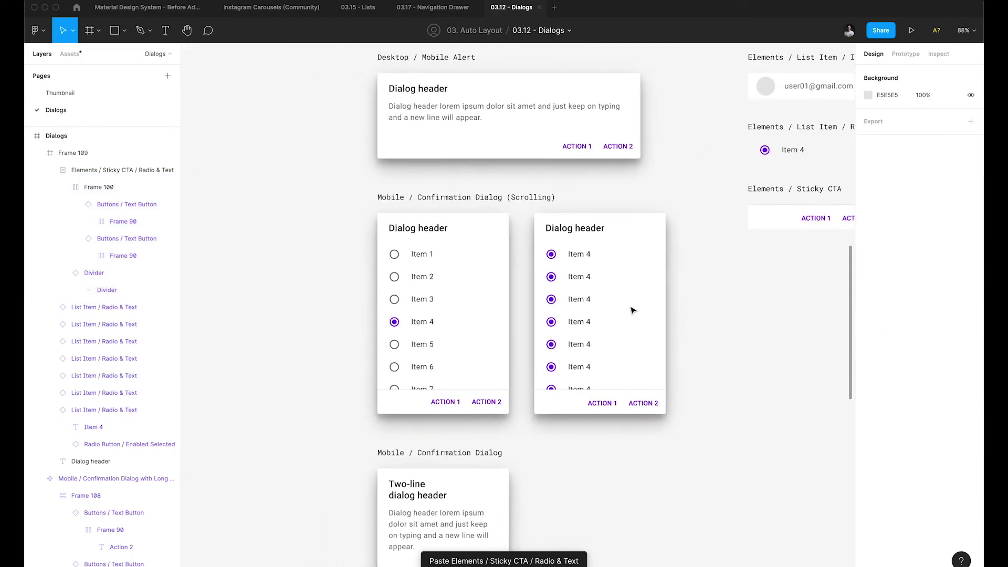
click(589, 256)
key(shift+a)
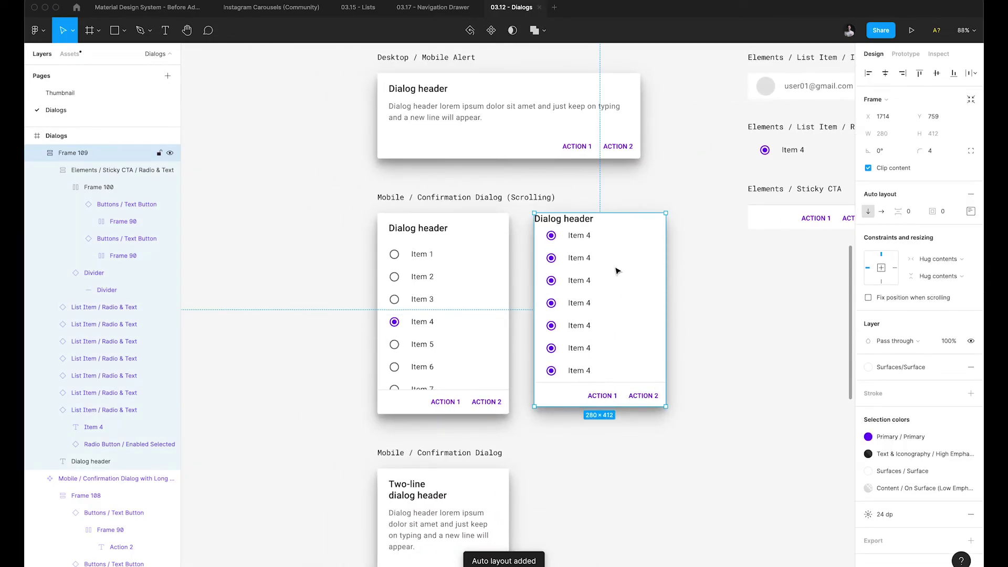
Wrap the new scrolling dialog's header text in its own auto-layout frame
scroll(588, 298, up, 4)
scroll(553, 241, down, 3)
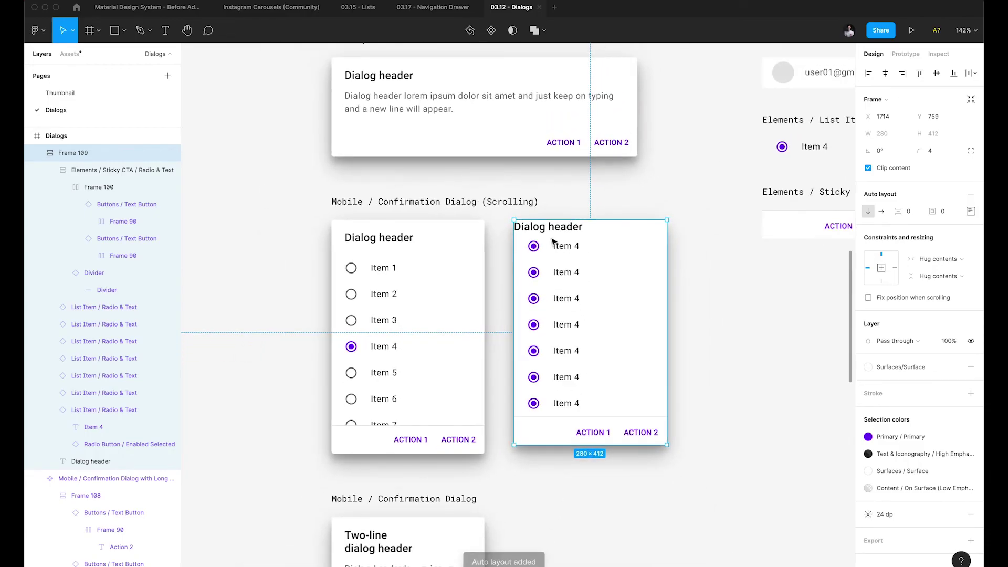
click(552, 227)
key(shift+a)
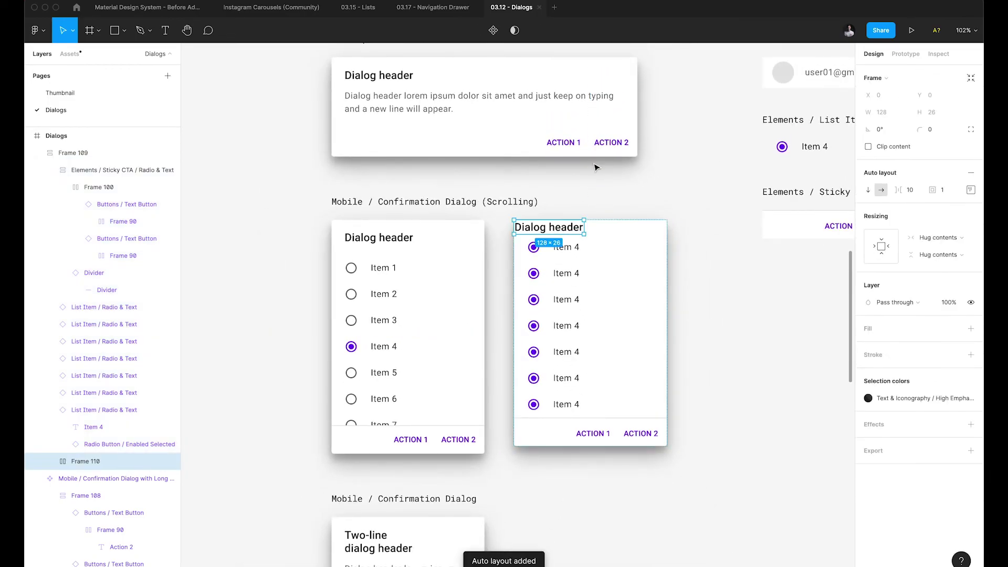
Set the header frame's padding to 20 at the top and bottom and 24 on both sides
click(970, 189)
click(935, 210)
text(20)
key(Tab)
text(24)
key(Tab)
text(0)
key(Tab)
text(24)
key(Return)
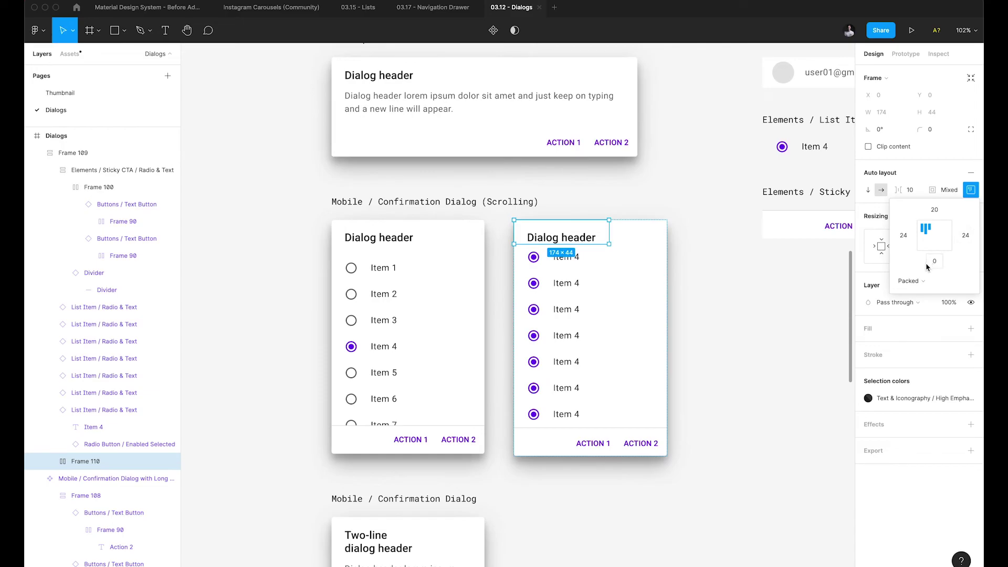
text(20)
key(Return)
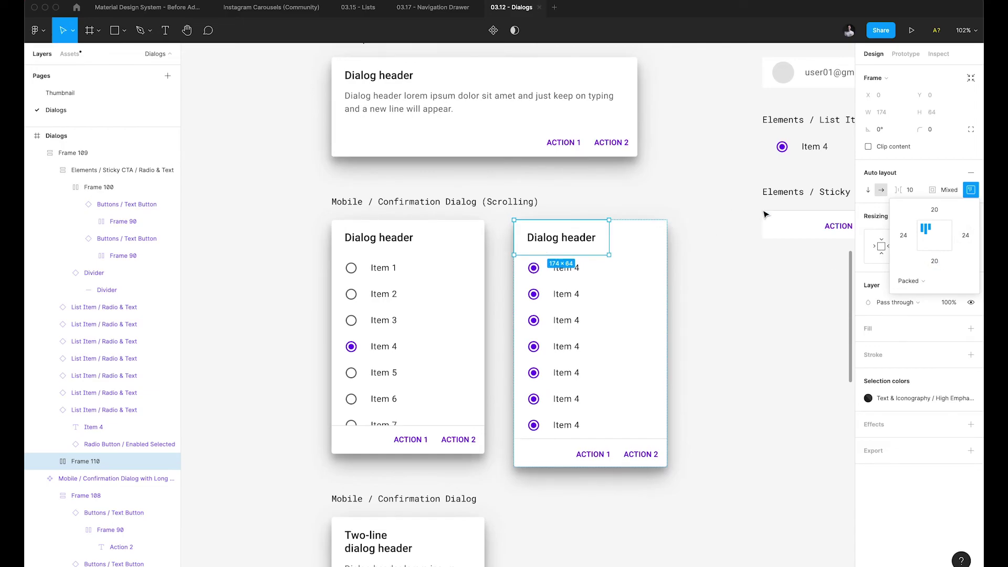
Set the header frame's horizontal resizing to Fill container
click(694, 334)
click(569, 250)
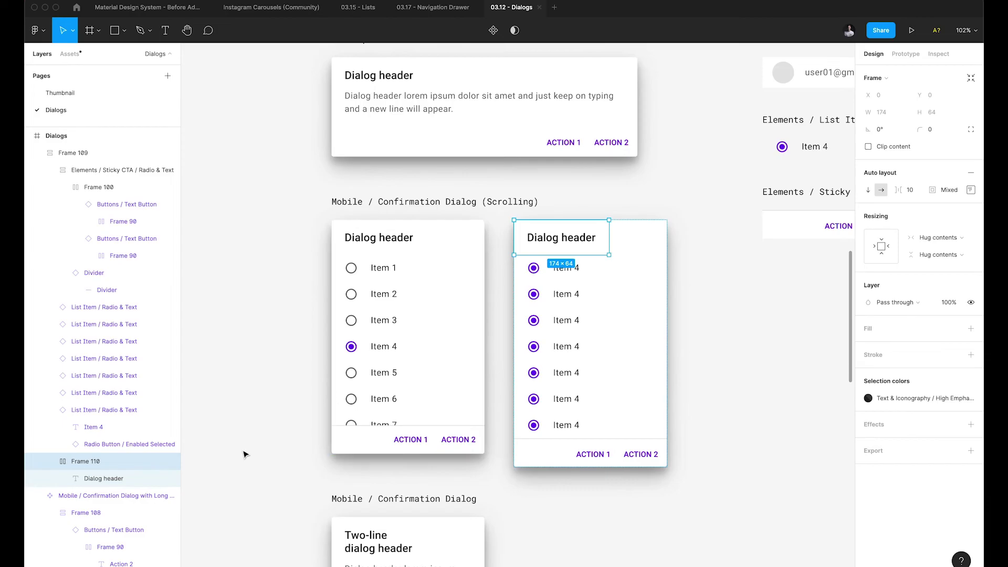
click(893, 249)
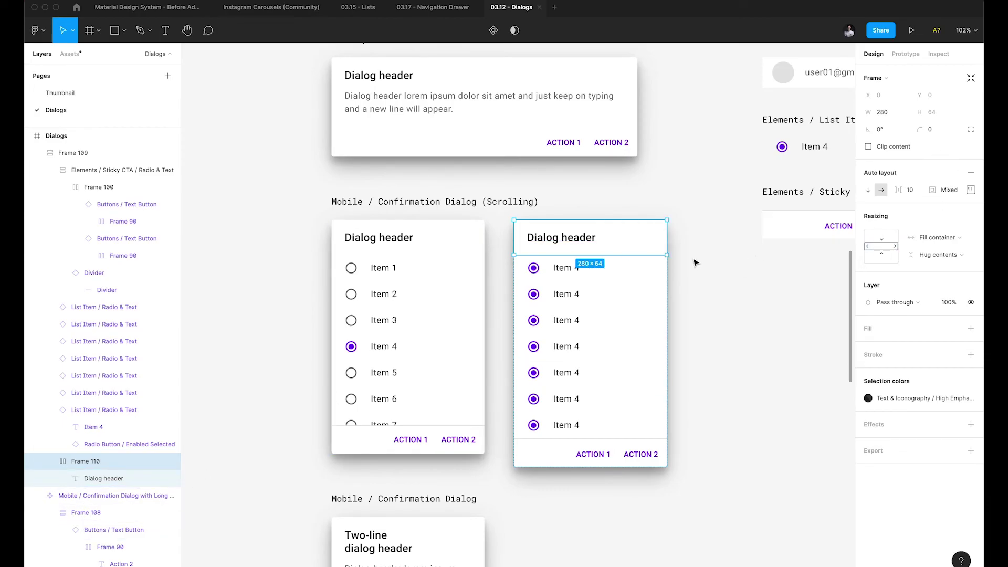
Widen the new scrolling dialog's header text to 232 so it spans the header frame between its side paddings
click(574, 240)
scroll(607, 243, up, 5)
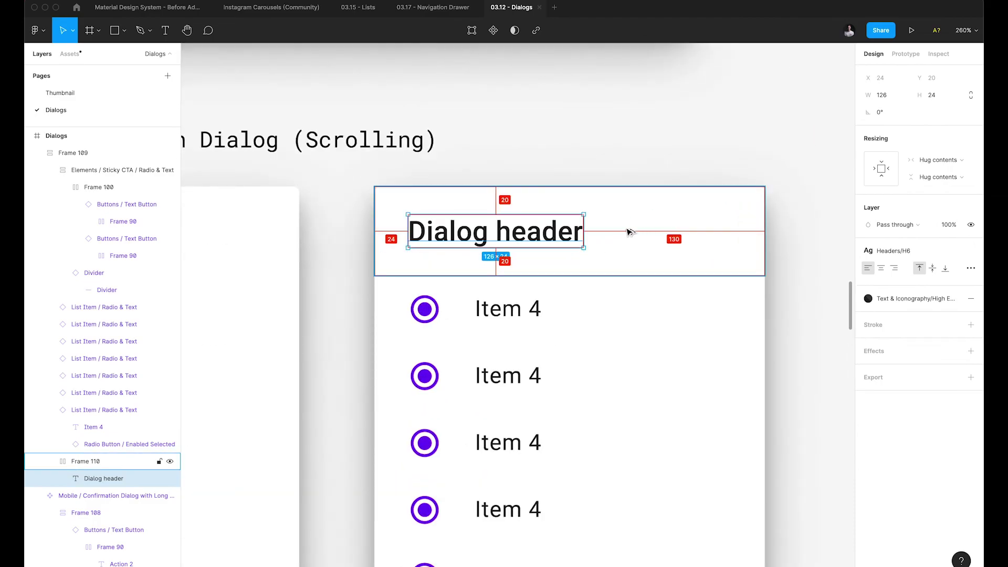
drag(584, 230, 729, 231)
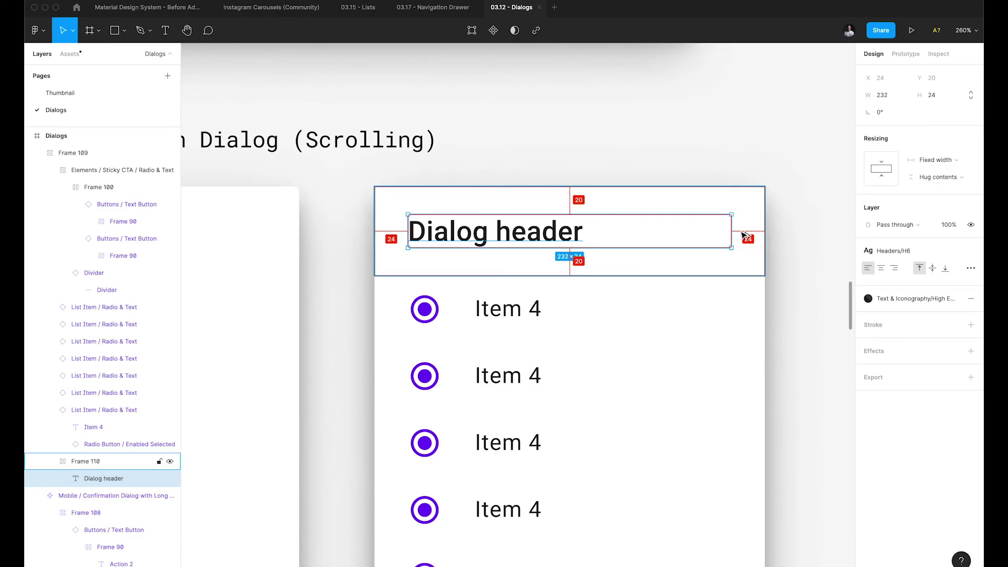
click(748, 237)
scroll(749, 240, down, 4)
scroll(750, 240, right, 3)
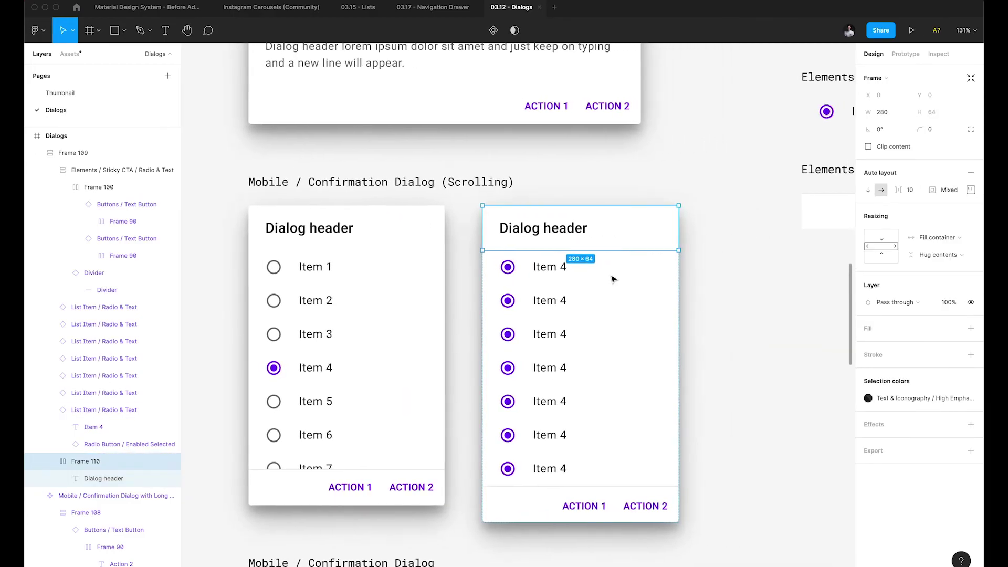
Change the label of the first radio list item in the new scrolling dialog to "Item 1"
click(577, 272)
key(Down)
click(578, 271)
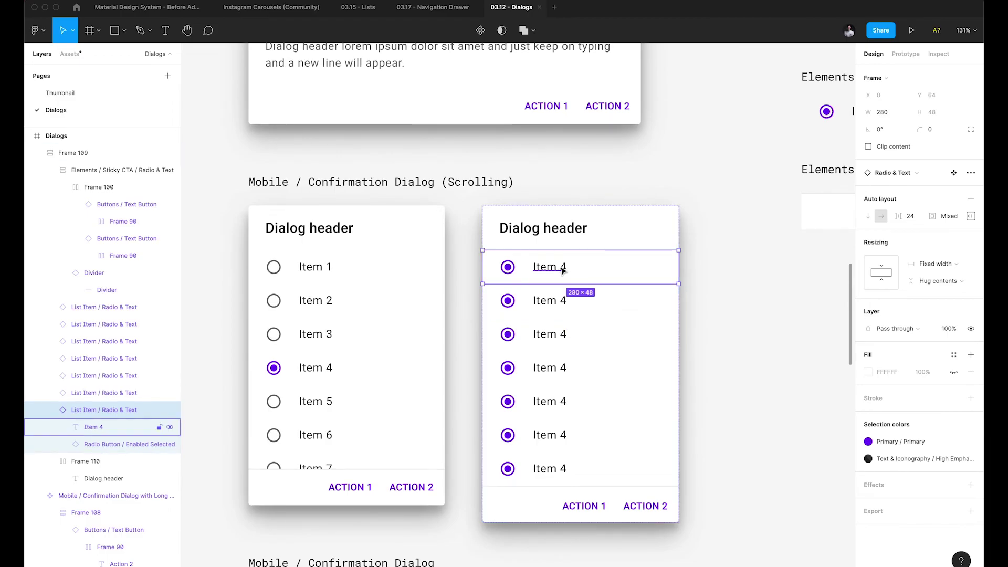
double_click(553, 266)
text(1)
key(Escape)
key(Escape)
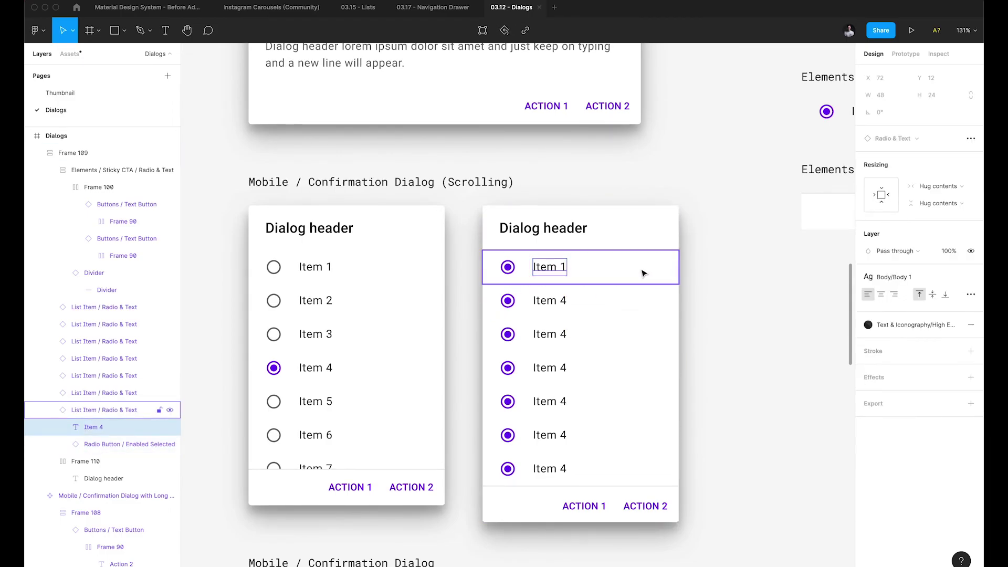
Test reordering by moving the "Item 1" row four positions down the list and back to first place
key(Down)
key(Down)
key(Down)
key(Down)
key(Up)
key(Up)
key(Up)
key(Up)
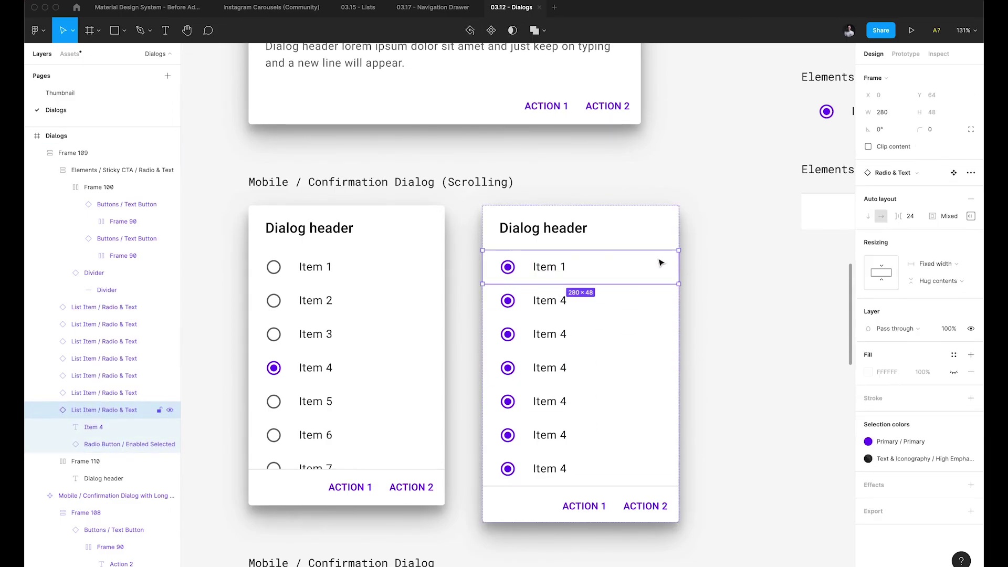
Test moving the sticky CTA up one position in the dialog's stack and back below the list, then deselect it
click(653, 371)
click(590, 509)
key(Up)
key(Down)
click(770, 330)
scroll(475, 434, down, 5)
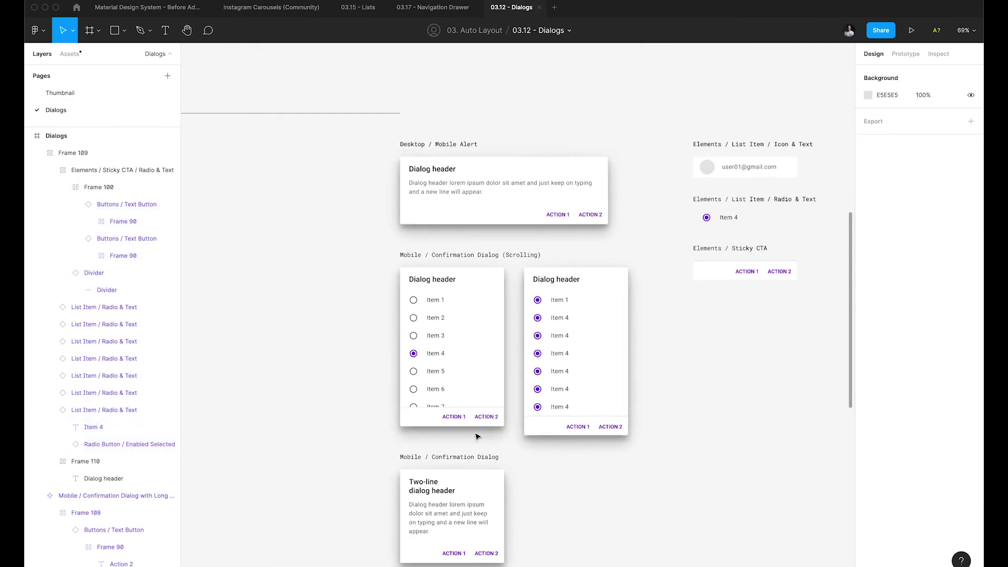
Select the whole new scrolling dialog frame beside the original
click(555, 300)
scroll(555, 302, up, 5)
scroll(555, 300, down, 3)
scroll(549, 293, down, 3)
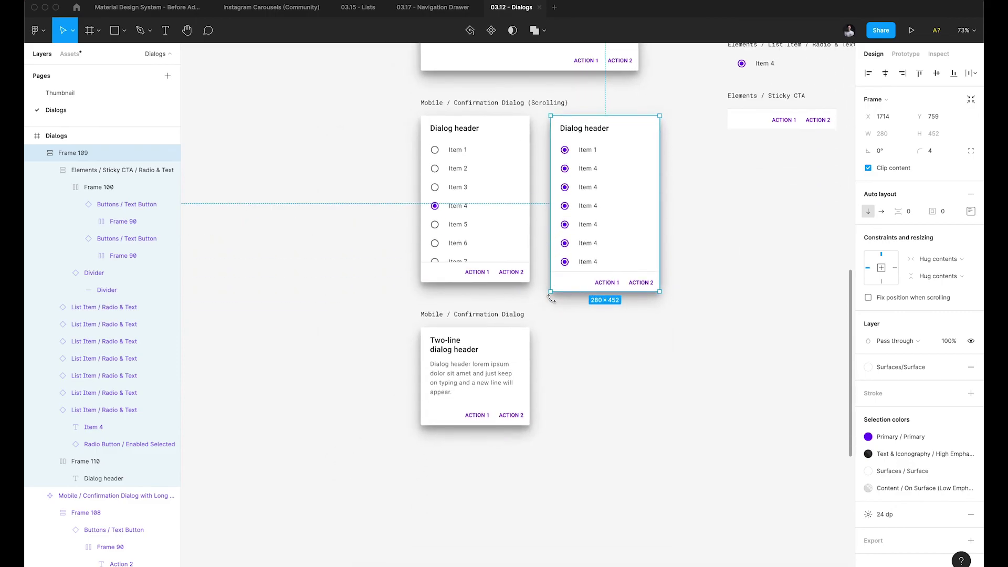